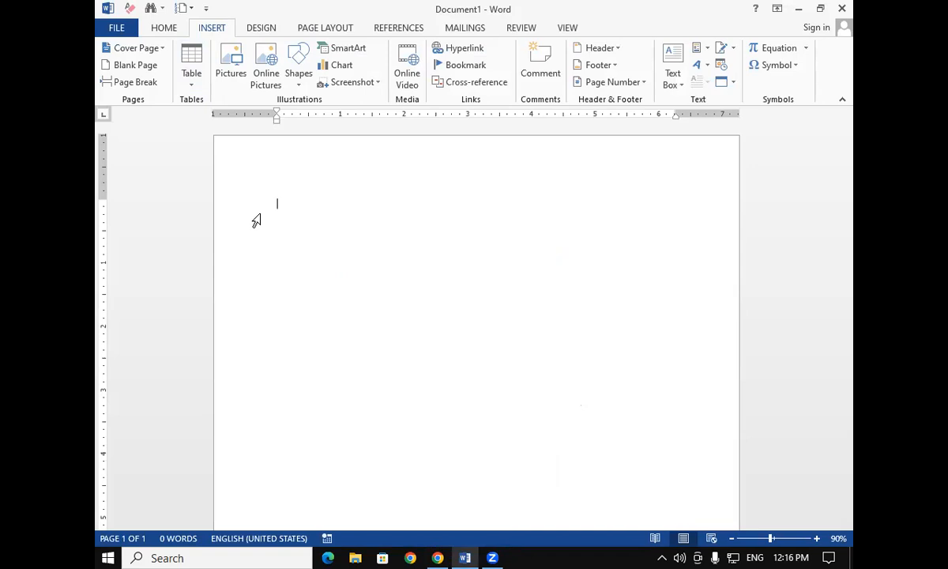
Generate sample paragraphs in the blank document with the =rand() formula
text(=rand())
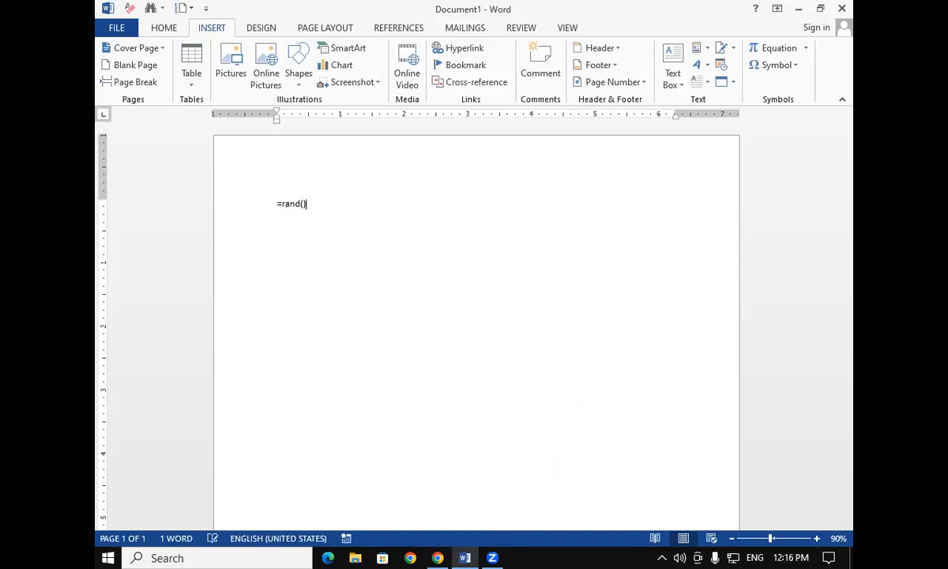
key(Return)
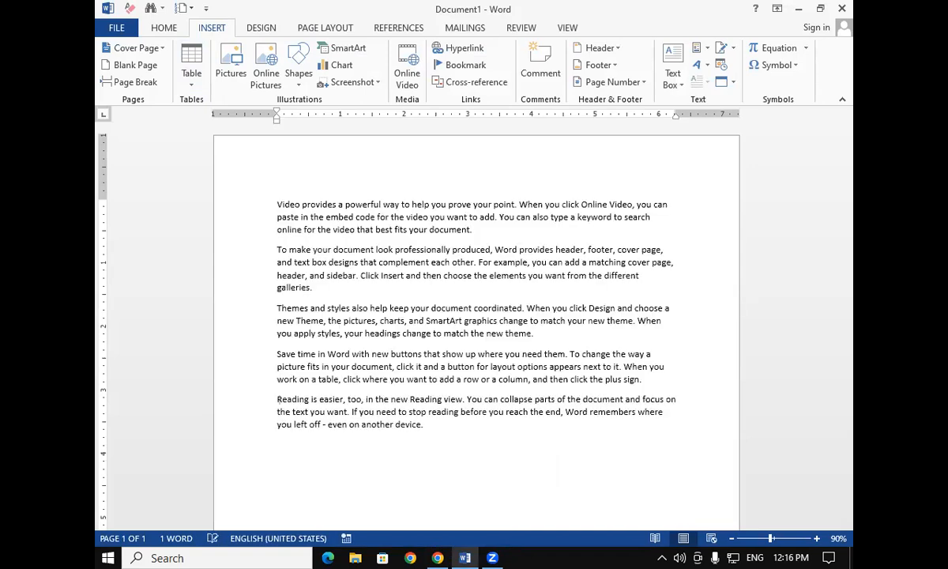
Select all the text and increase its font size by three steps
triple_click(256, 221)
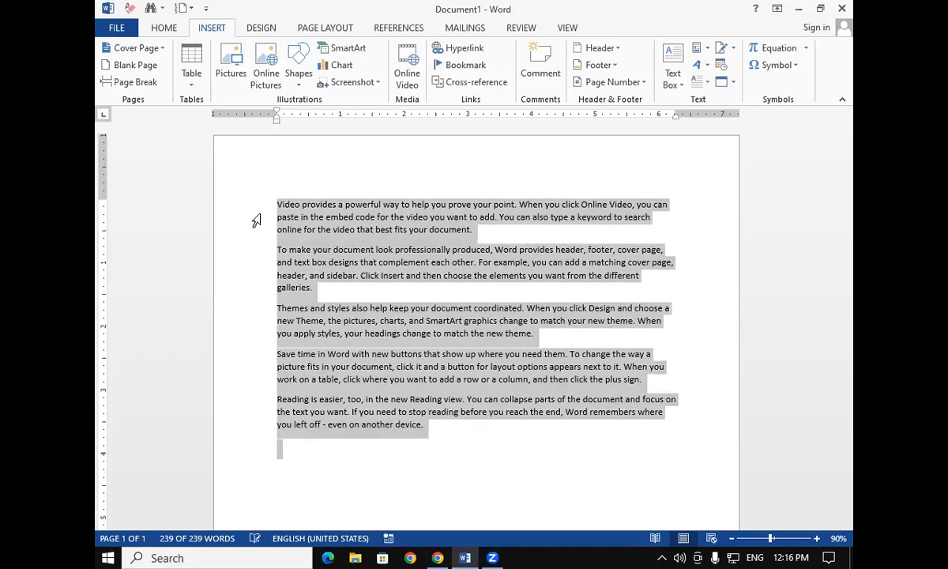
key(ctrl+shift+greater)
key(ctrl+shift+greater)
key(ctrl+shift+greater)
key(ctrl+shift+greater)
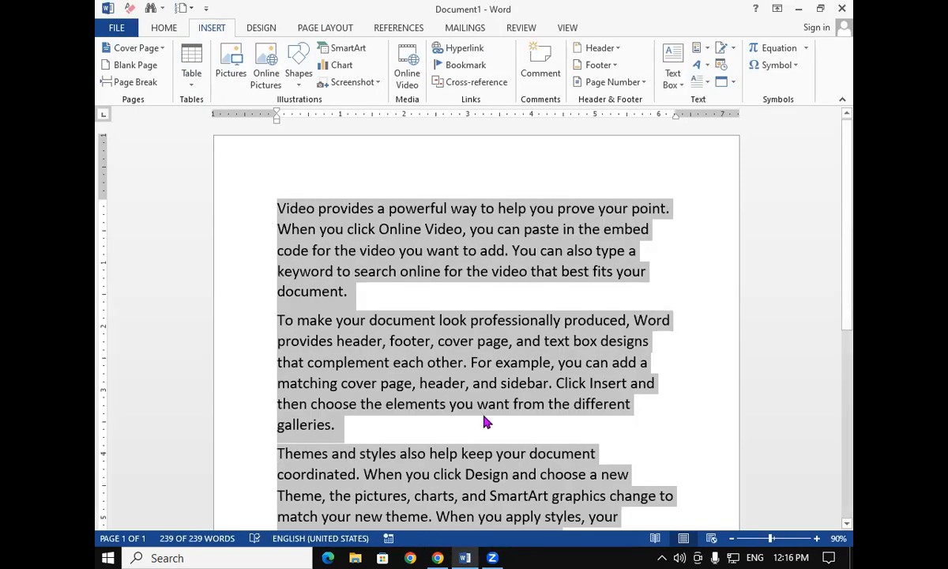
click(486, 422)
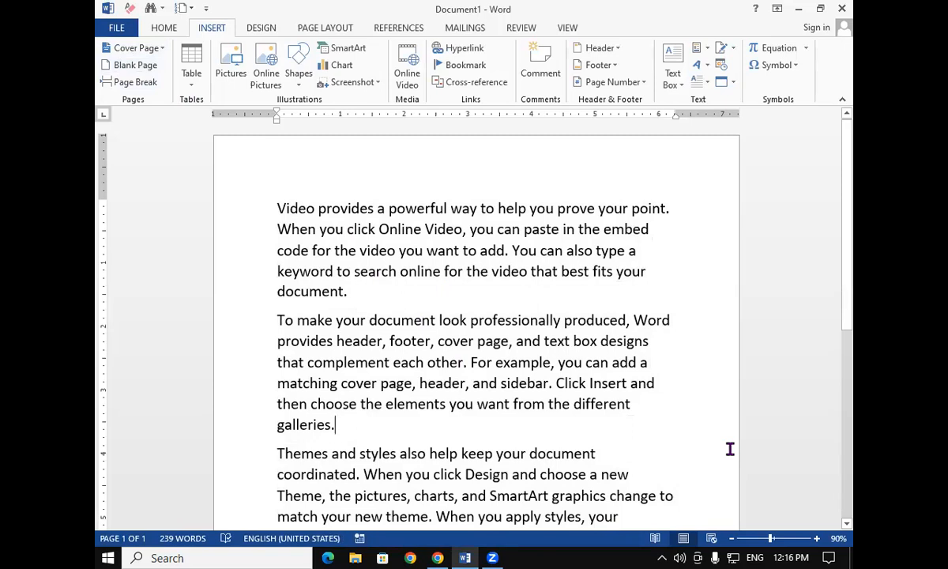
Insert several blank pages after the last paragraph
scroll(505, 363, down, 1)
scroll(562, 434, up, 1)
scroll(563, 436, down, 1)
drag(851, 266, 855, 455)
click(354, 429)
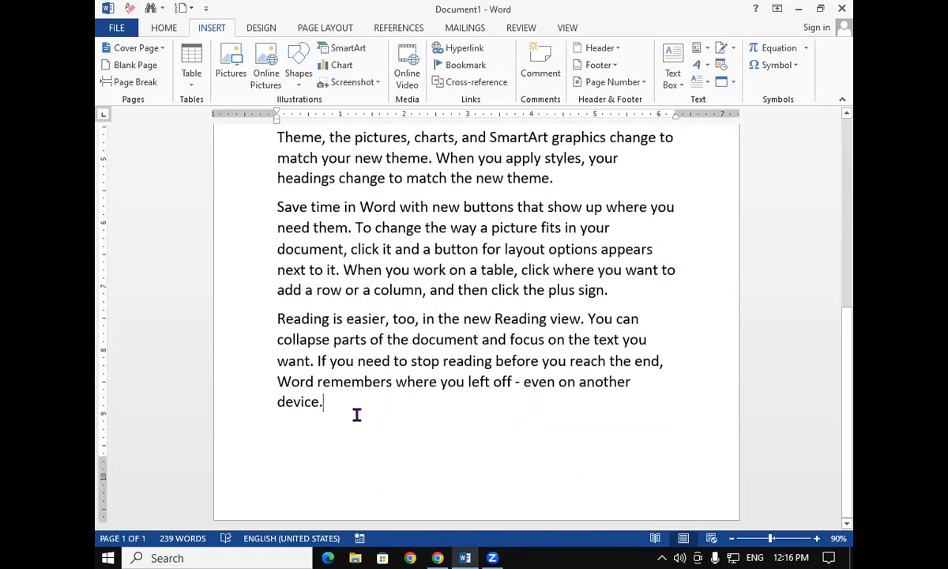
click(138, 69)
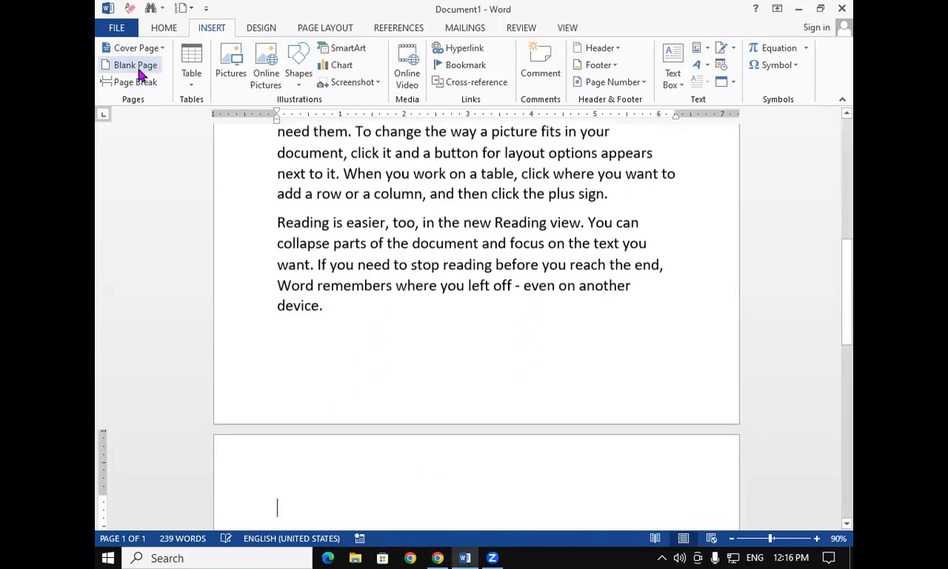
click(138, 69)
click(138, 68)
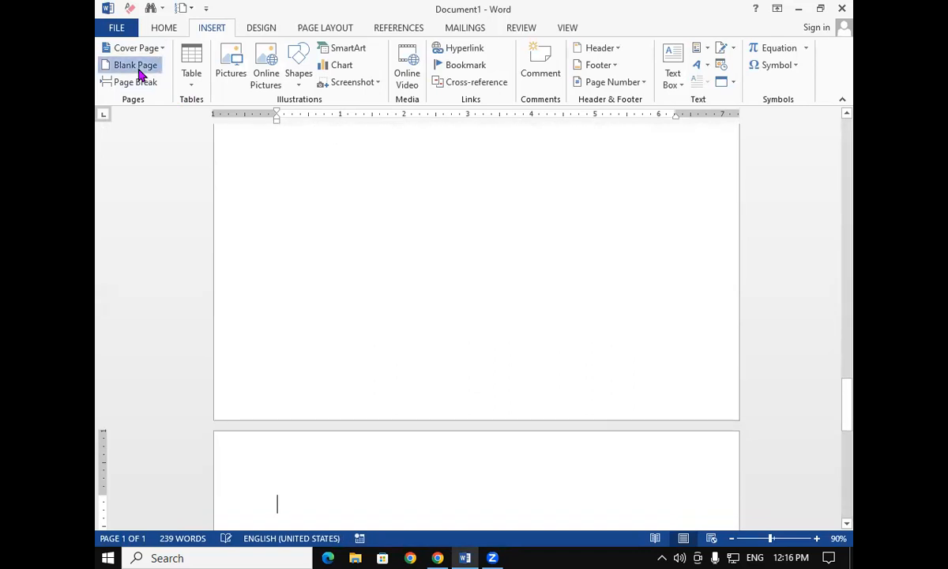
click(137, 69)
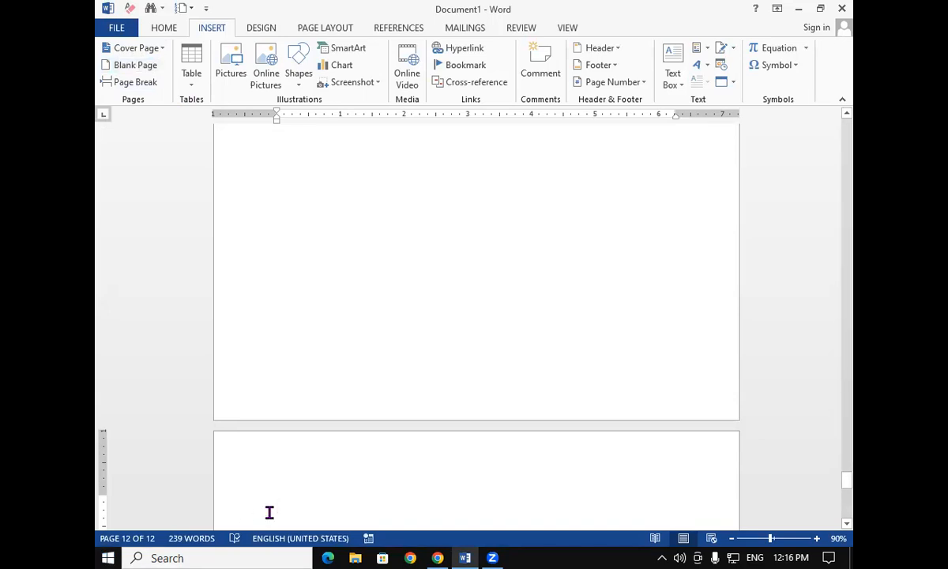
click(151, 71)
click(150, 71)
click(151, 72)
click(150, 71)
click(150, 71)
click(150, 71)
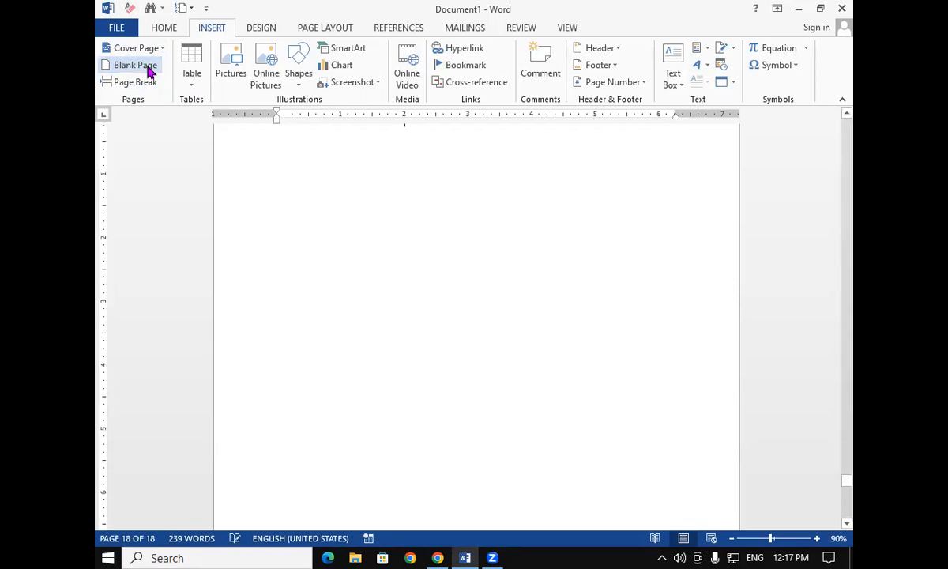
click(150, 71)
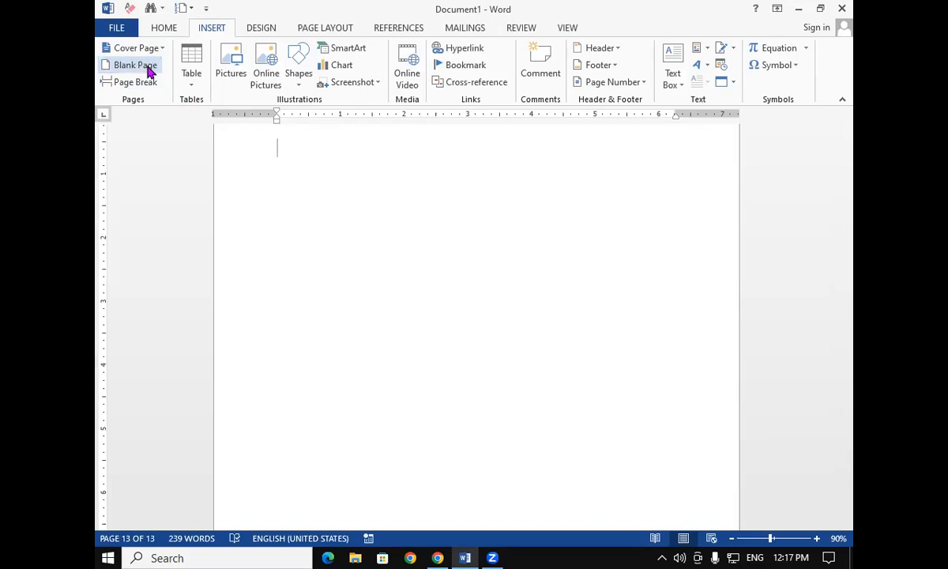
Delete the blank pages back to the last paragraph, also erasing its final words "another device."
key(BackSpace)
key(BackSpace)
key(BackSpace)
key(BackSpace)
key(BackSpace)
key(BackSpace)
key(BackSpace)
key(BackSpace)
key(BackSpace)
key(BackSpace)
key(BackSpace)
key(BackSpace)
key(BackSpace)
key(BackSpace)
key(BackSpace)
key(BackSpace)
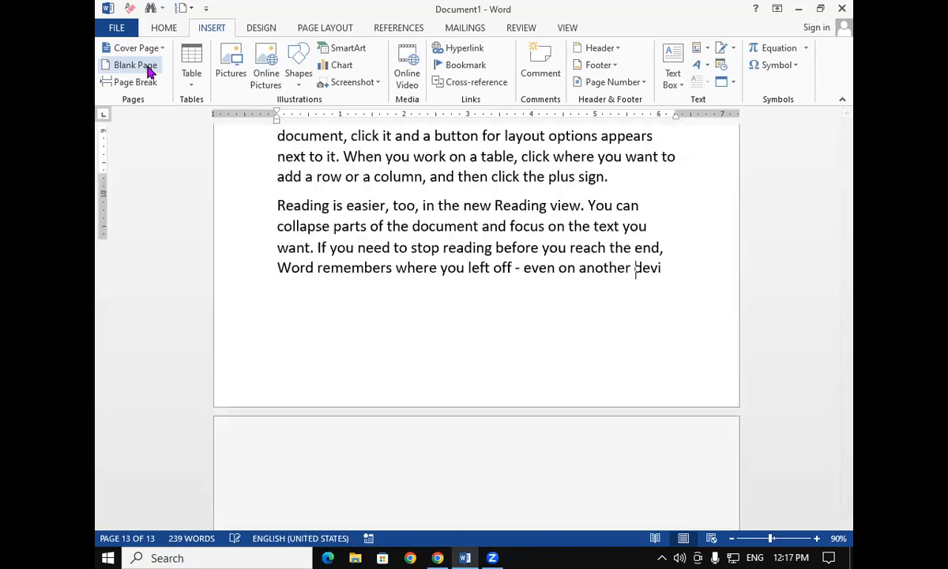
key(BackSpace)
key(BackSpace)
key(BackSpace)
key(BackSpace)
key(BackSpace)
key(BackSpace)
key(BackSpace)
key(BackSpace)
key(BackSpace)
key(BackSpace)
key(BackSpace)
key(BackSpace)
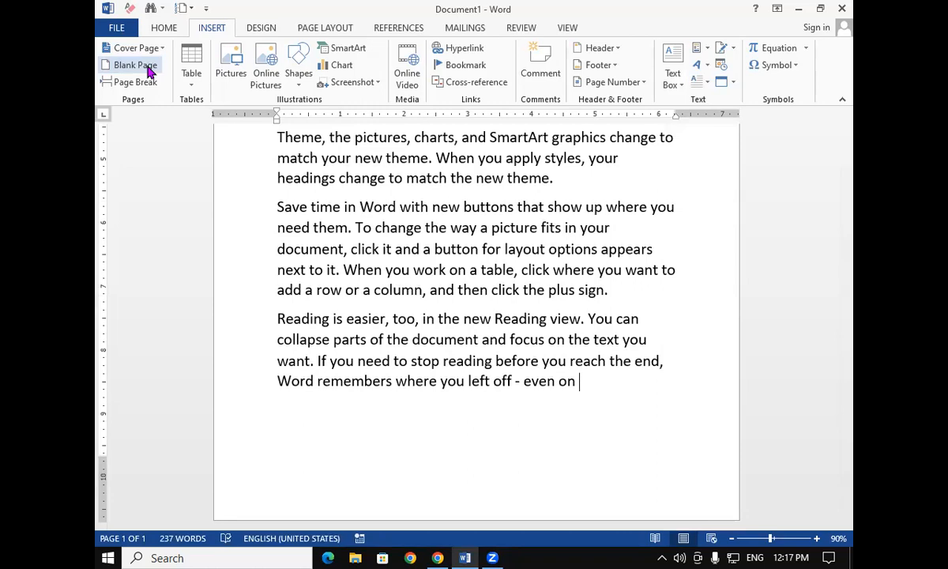
Add three blank pages at the document's end and delete them again
click(150, 71)
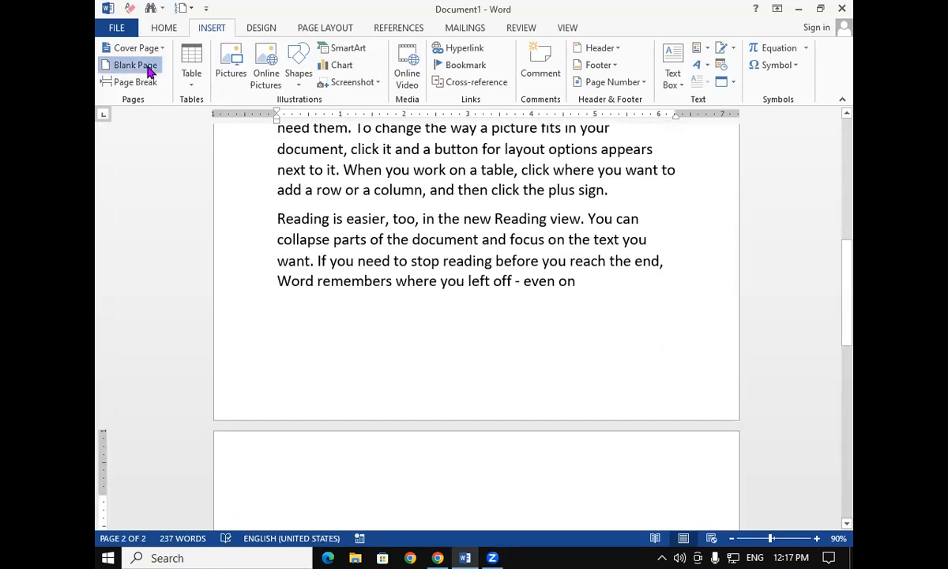
click(150, 71)
click(151, 71)
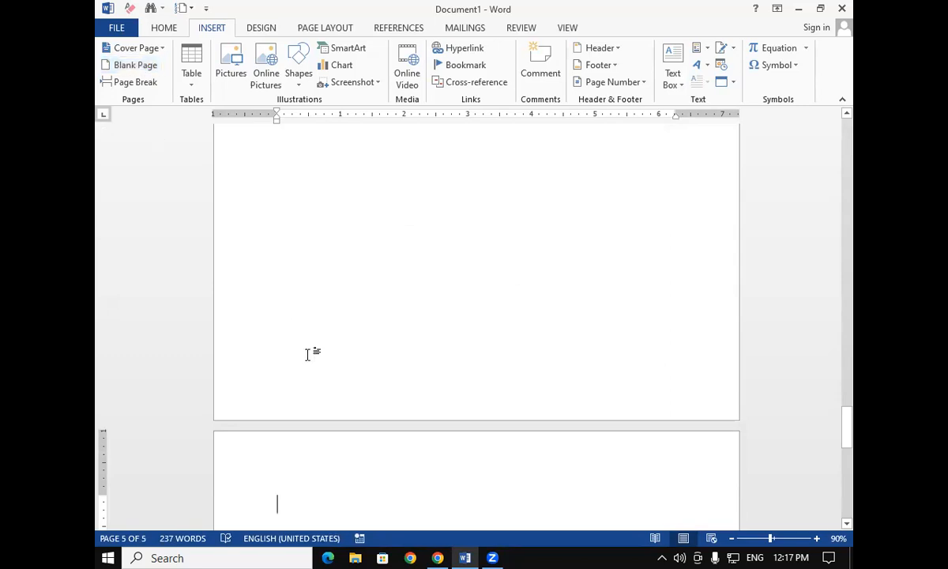
key(BackSpace)
key(BackSpace)
key(BackSpace)
key(BackSpace)
key(BackSpace)
key(BackSpace)
key(BackSpace)
key(BackSpace)
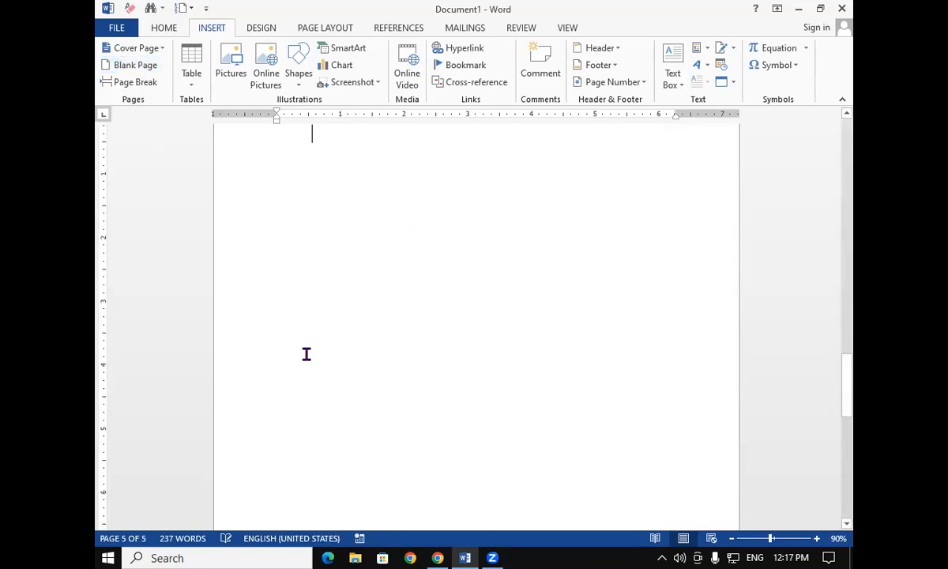
key(BackSpace)
key(BackSpace)
key(BackSpace)
key(BackSpace)
key(BackSpace)
key(BackSpace)
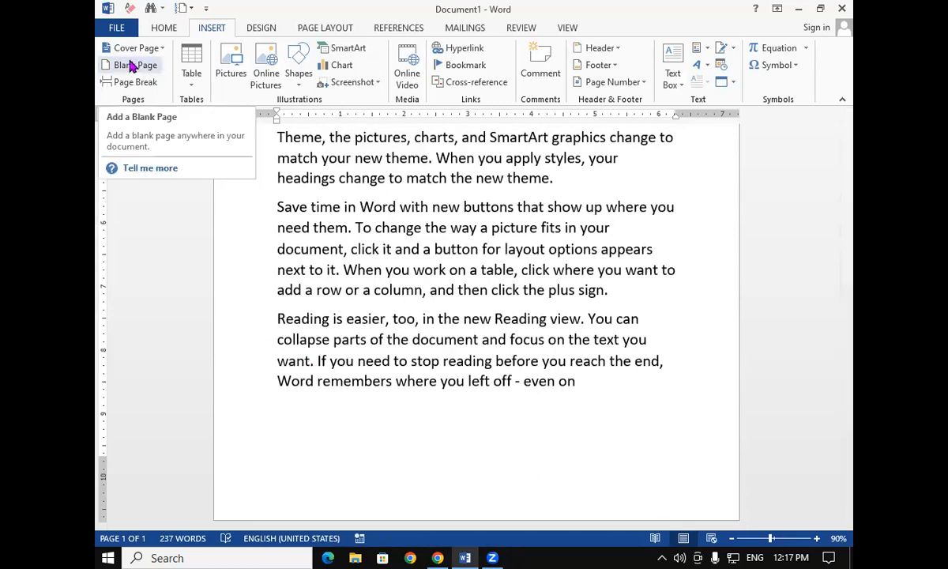
Select the first paragraph and format it in red, bold, with a larger font size
scroll(293, 227, up, 3)
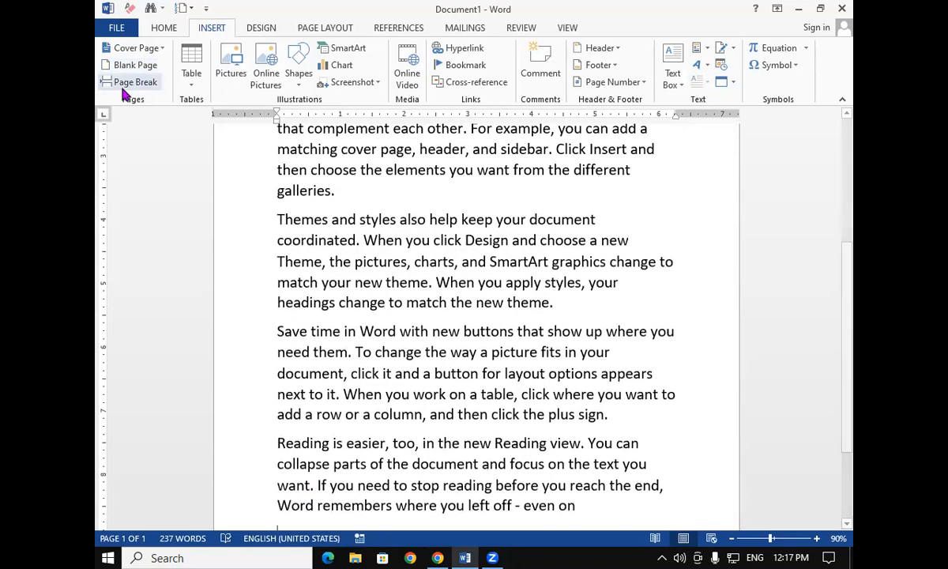
scroll(564, 427, up, 2)
scroll(565, 427, up, 4)
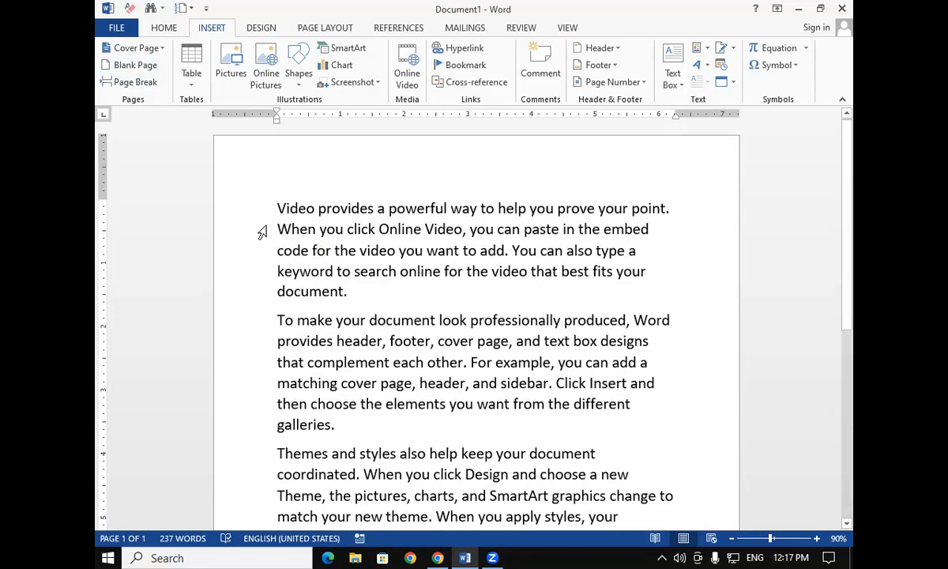
drag(274, 207, 411, 294)
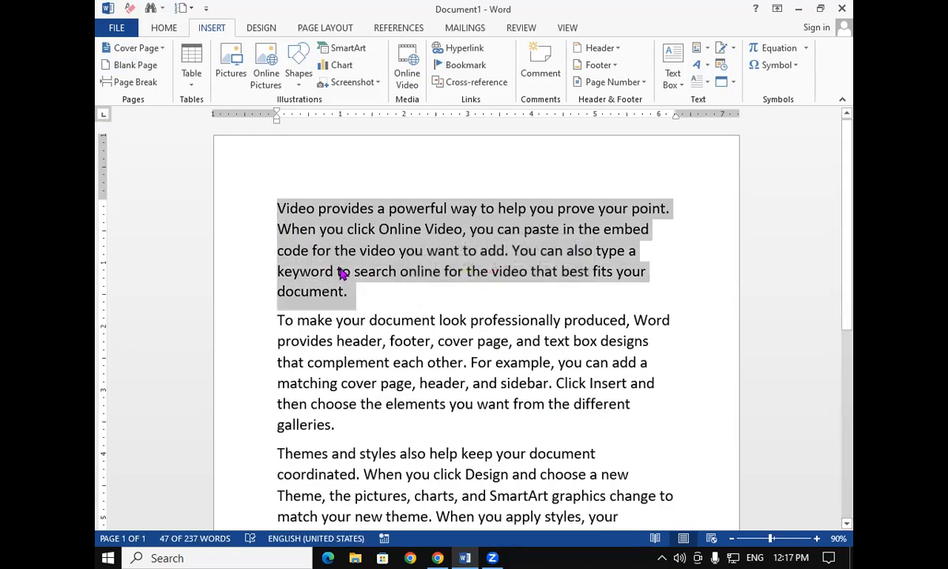
click(166, 28)
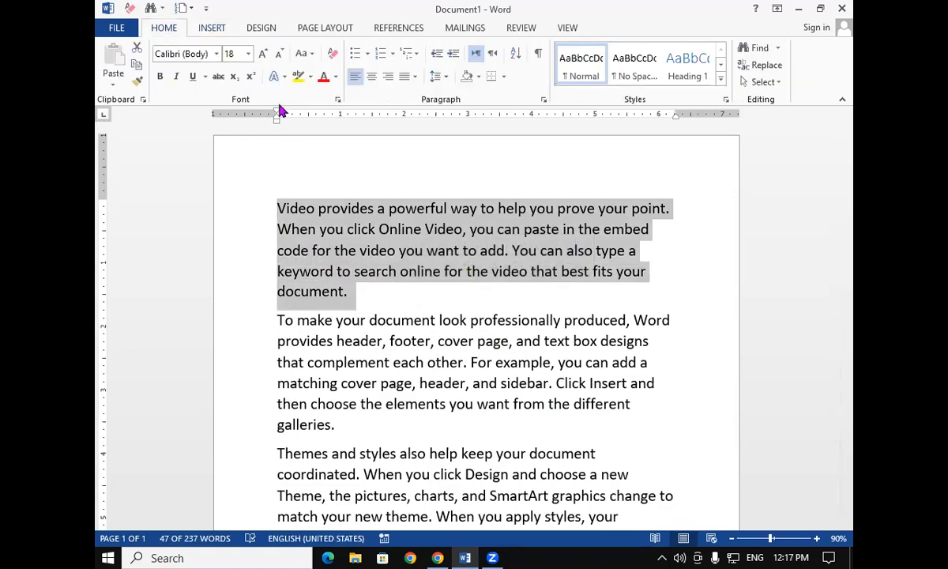
click(324, 80)
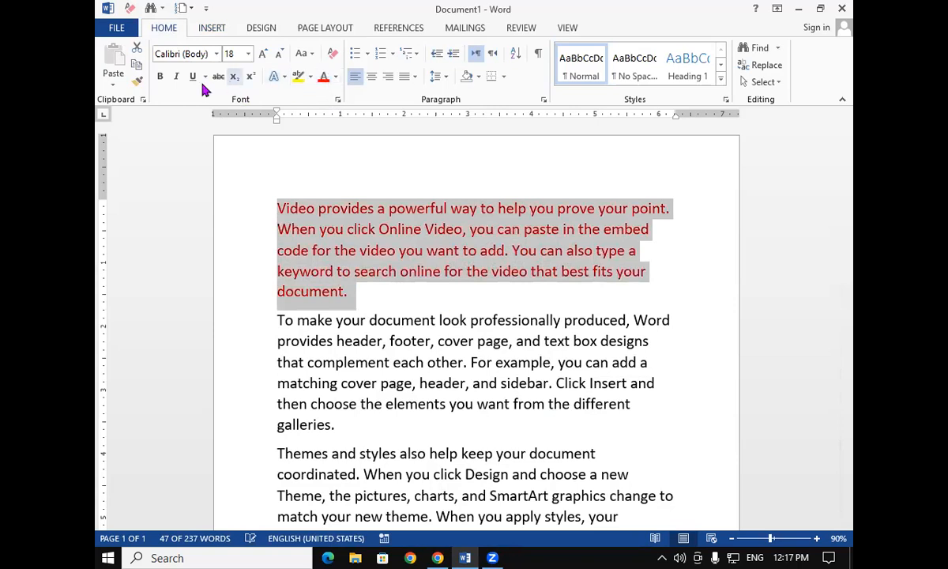
click(161, 76)
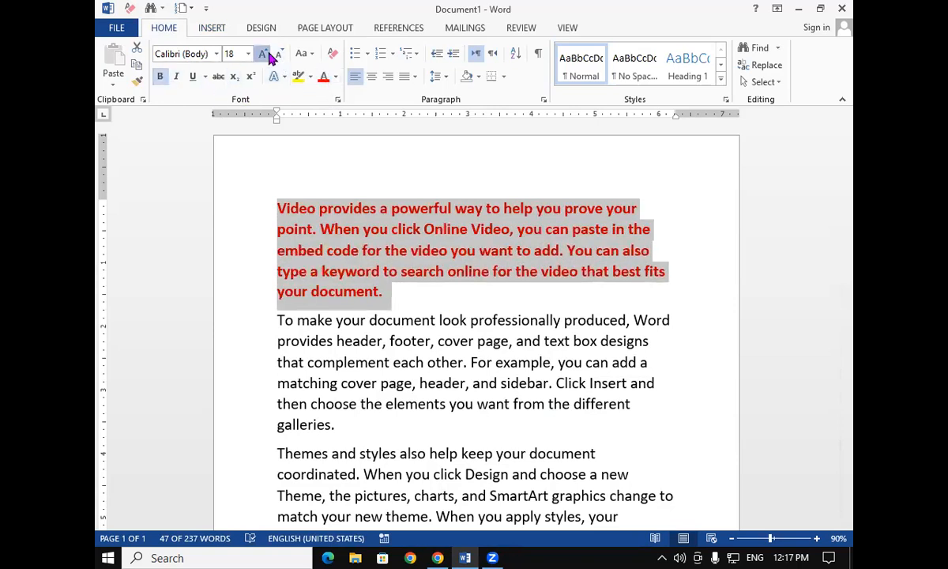
click(263, 54)
click(263, 54)
click(418, 432)
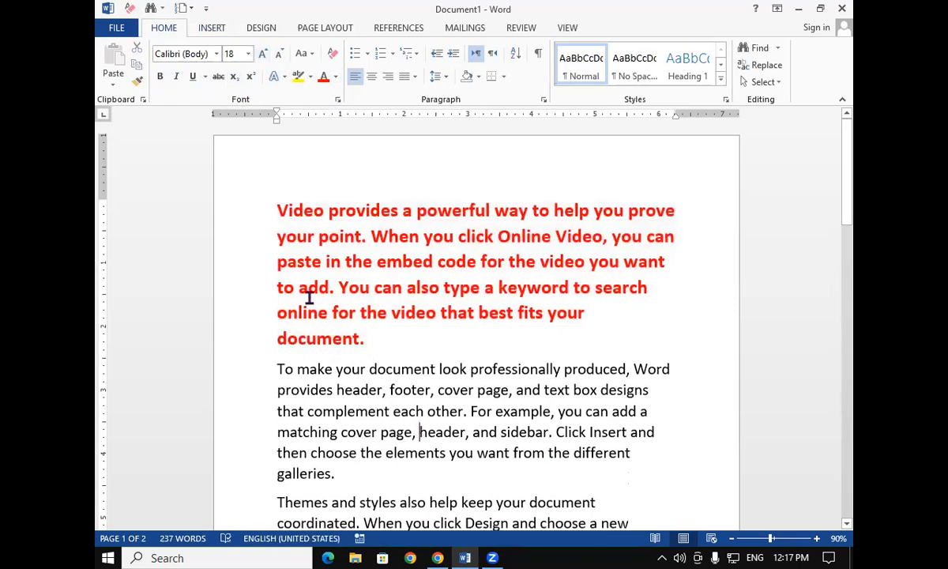
Insert a page break after the first paragraph
drag(278, 204, 395, 341)
click(395, 341)
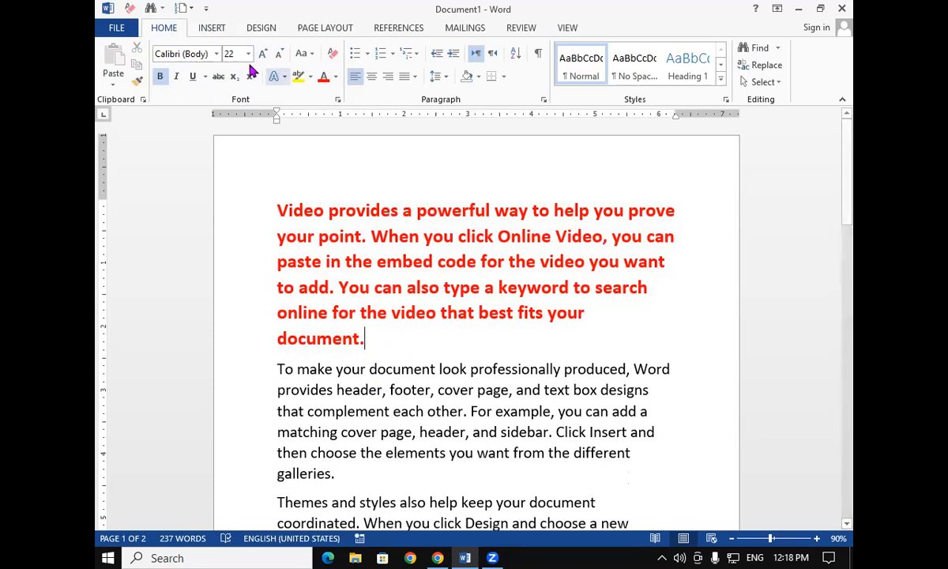
click(215, 31)
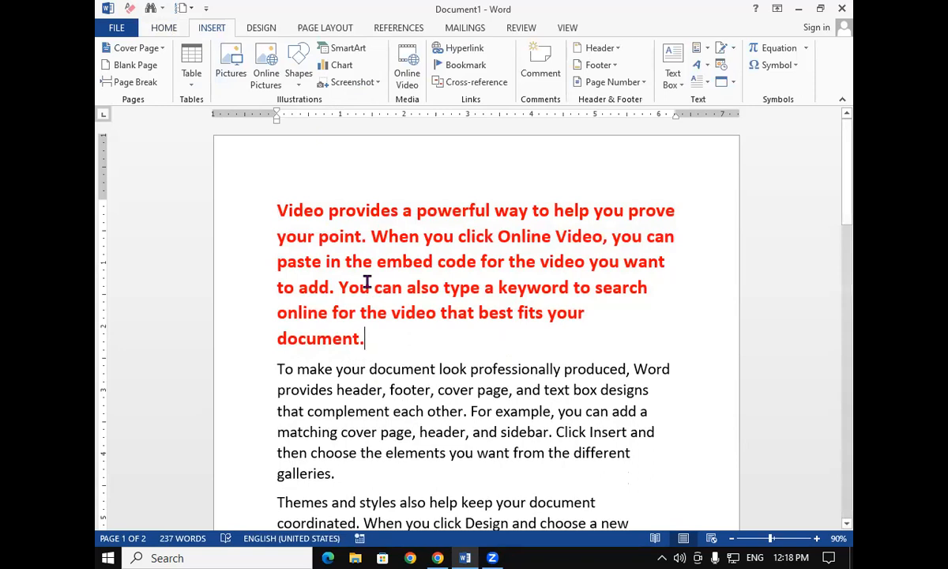
click(135, 83)
scroll(419, 432, down, 3)
scroll(420, 431, down, 1)
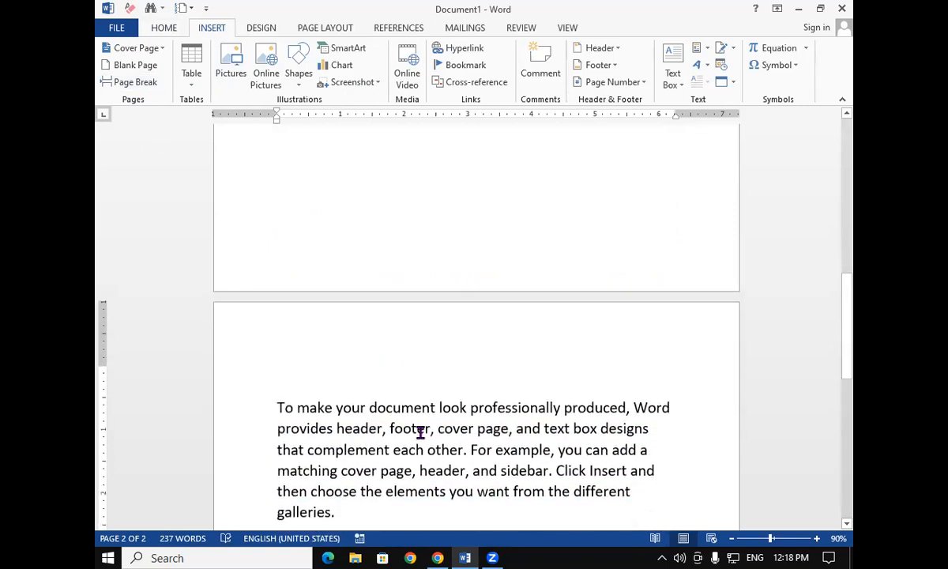
scroll(423, 434, up, 3)
drag(846, 322, 846, 180)
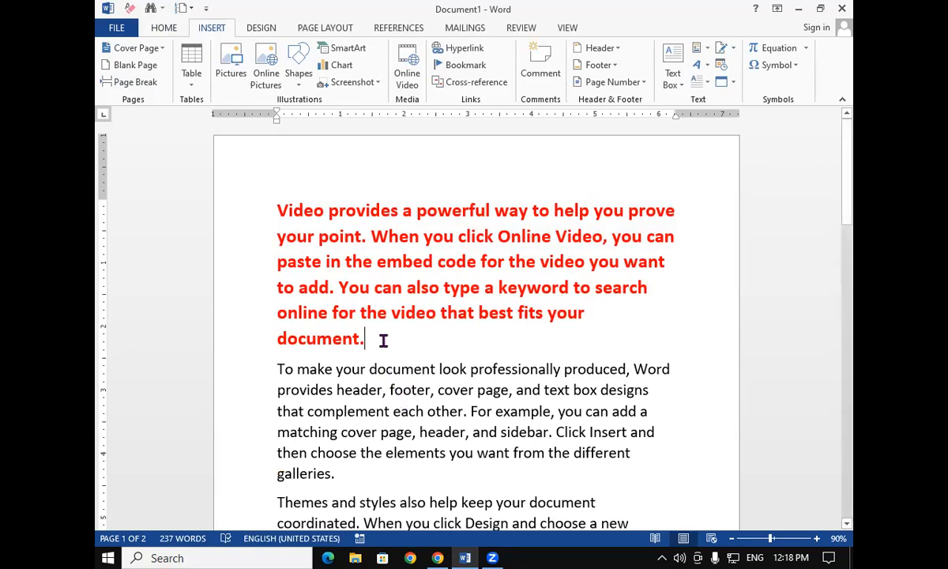
Start the second paragraph on a new page with a page break after the first paragraph
key(ctrl+Return)
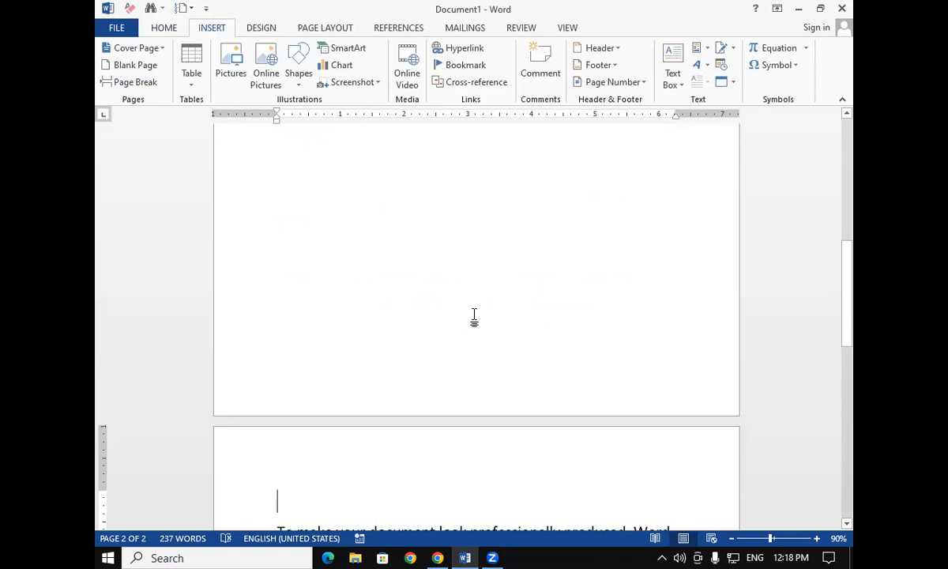
drag(852, 295, 839, 157)
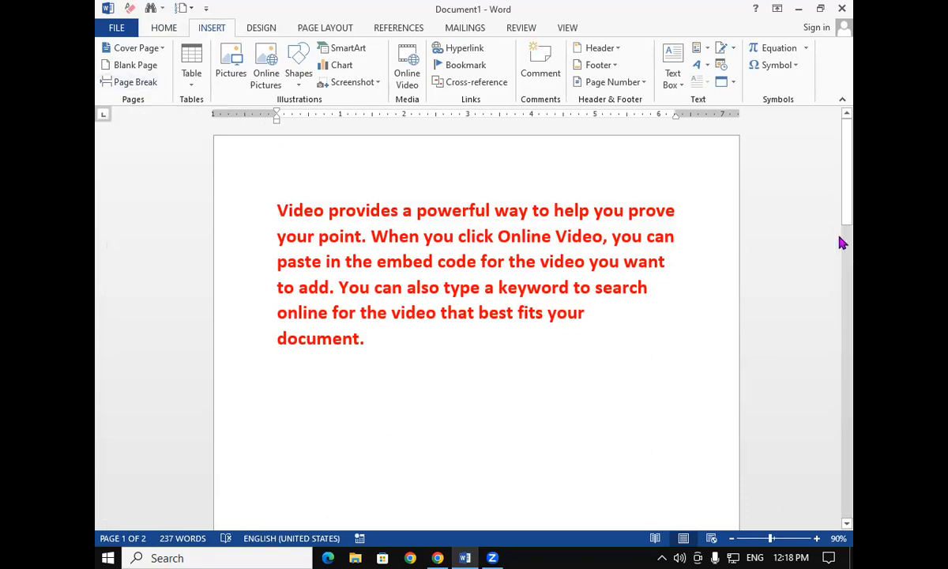
drag(851, 175, 854, 395)
Select the second paragraph and format it bold, green, and 20 pt
drag(277, 234, 664, 340)
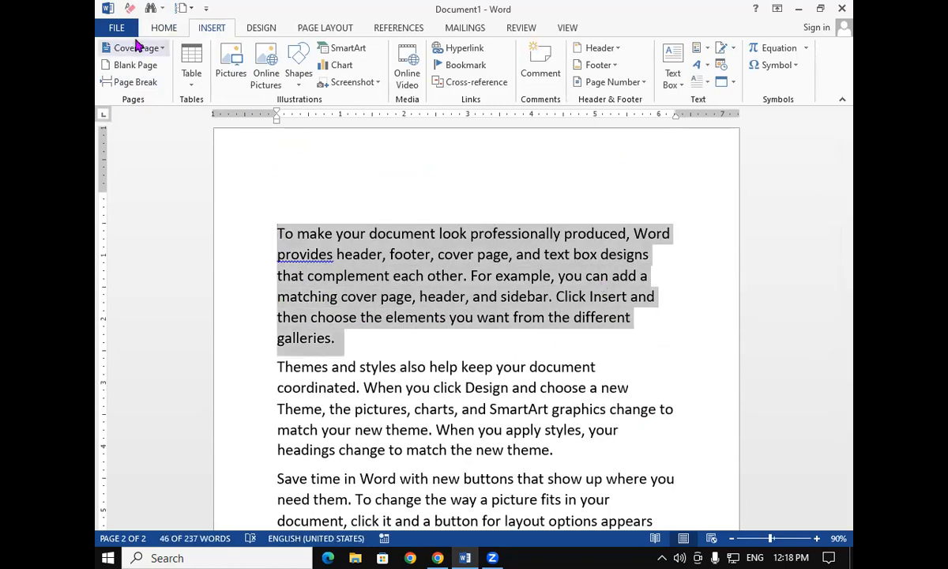
click(165, 28)
click(160, 76)
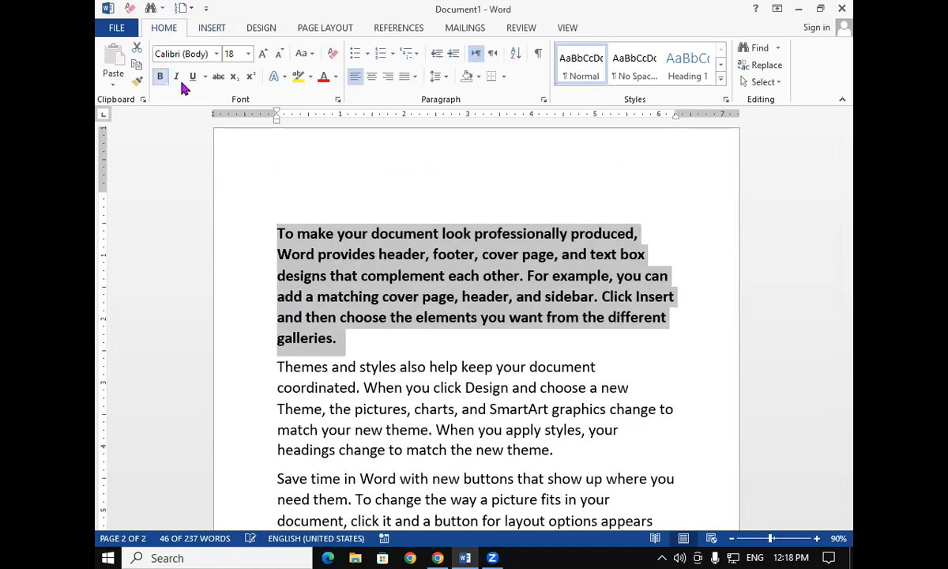
click(336, 77)
click(385, 211)
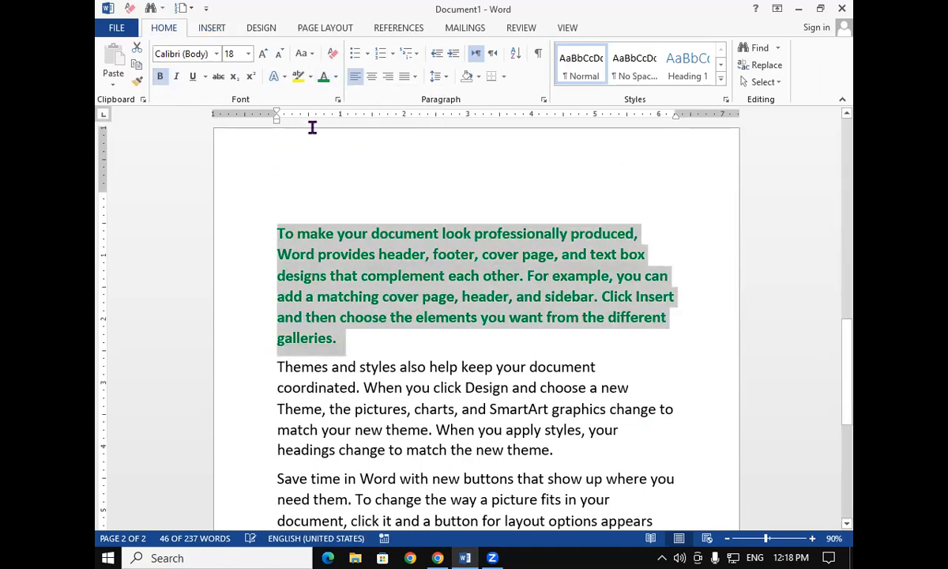
click(263, 53)
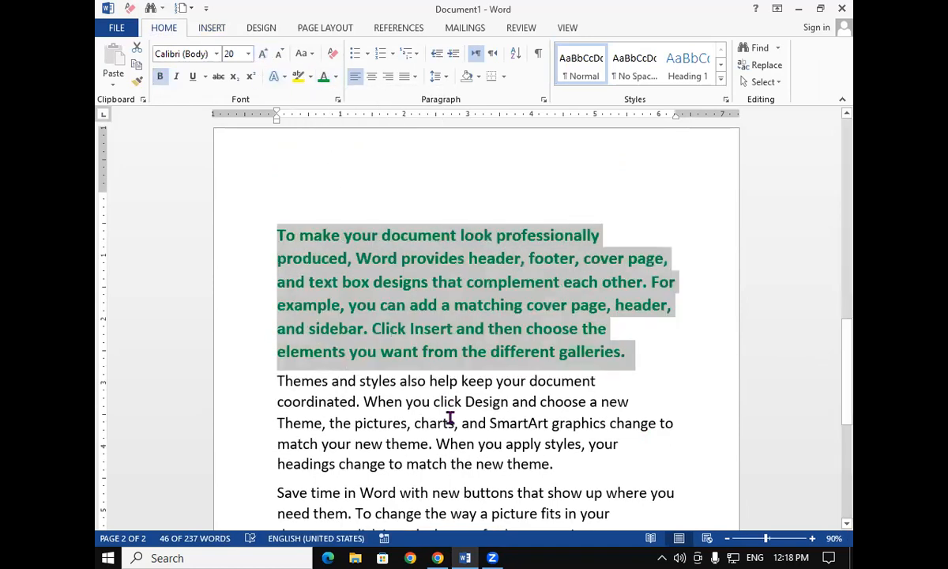
click(423, 392)
click(633, 356)
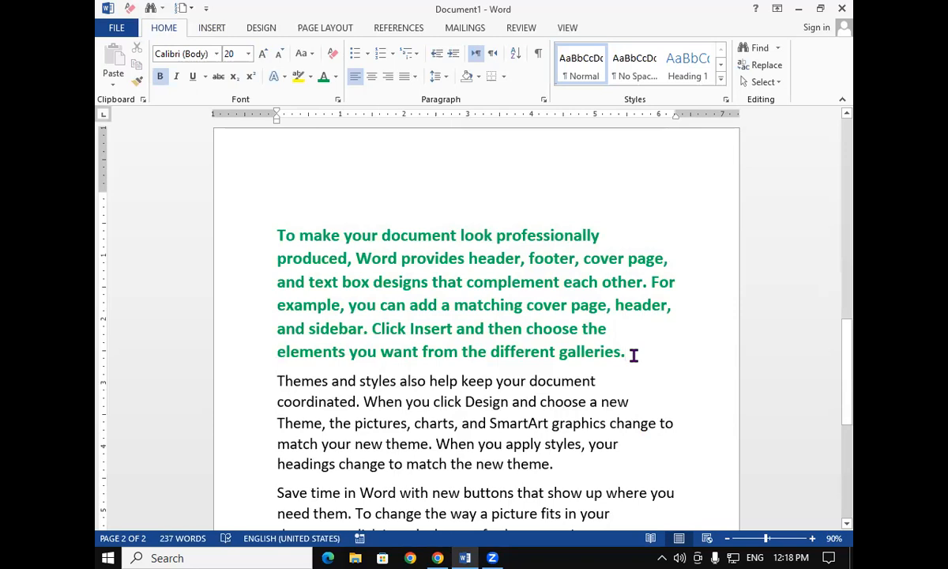
Insert a page break after the green paragraph and remove it again
key(ctrl+Return)
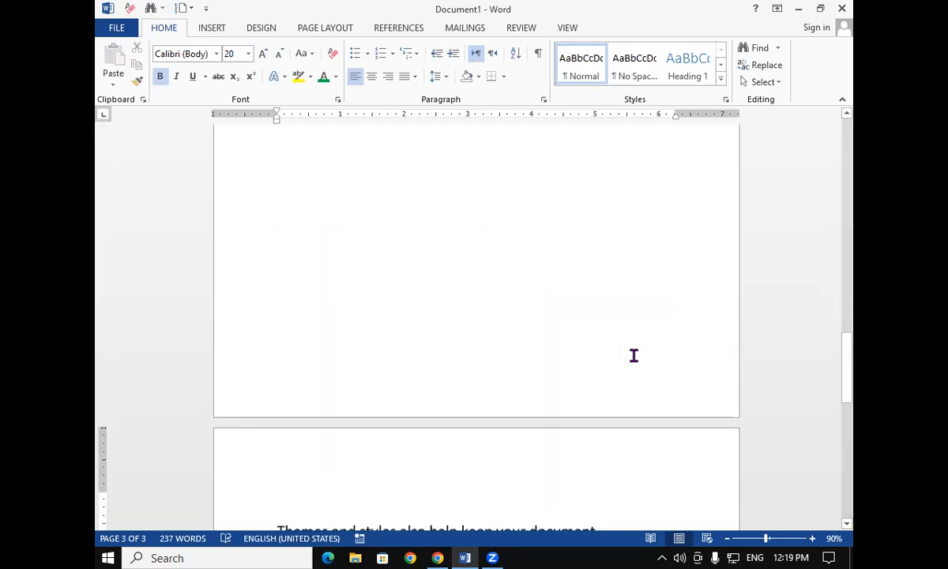
drag(843, 404, 854, 432)
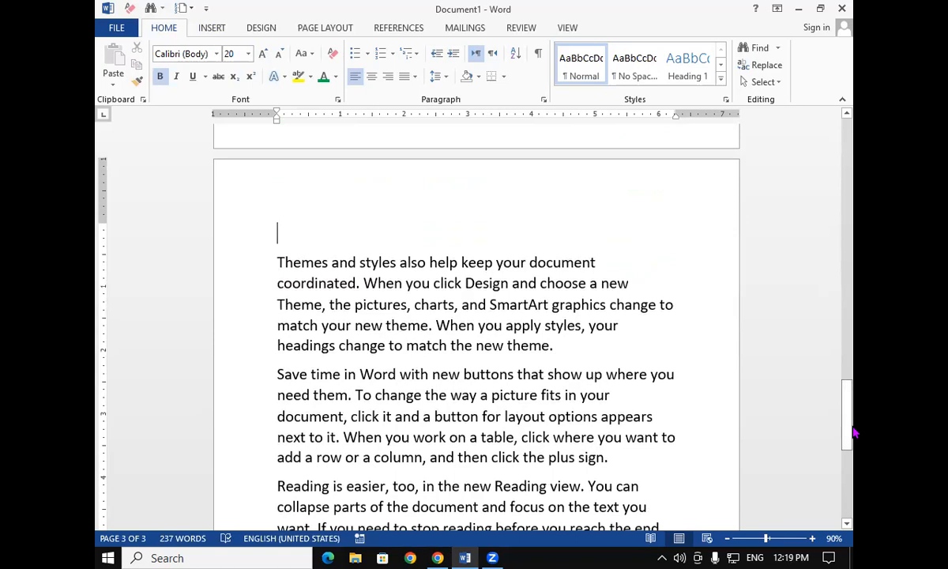
scroll(854, 432, up, 10)
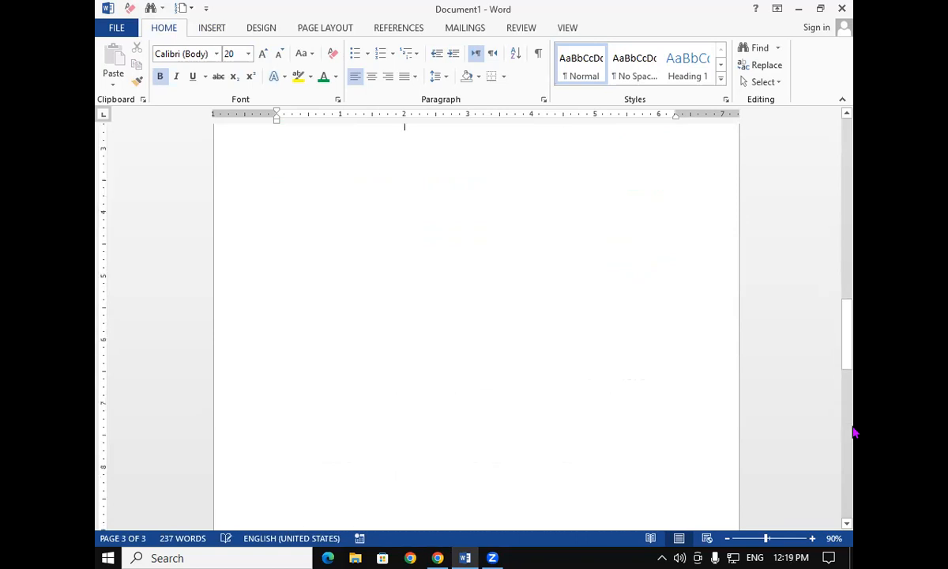
scroll(705, 469, up, 2)
scroll(705, 469, up, 1)
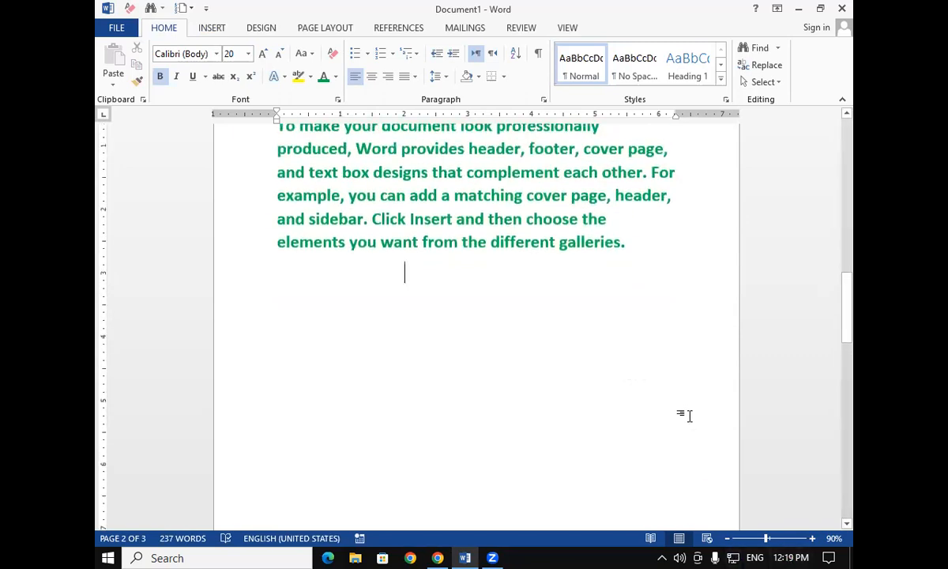
key(Delete)
key(Delete)
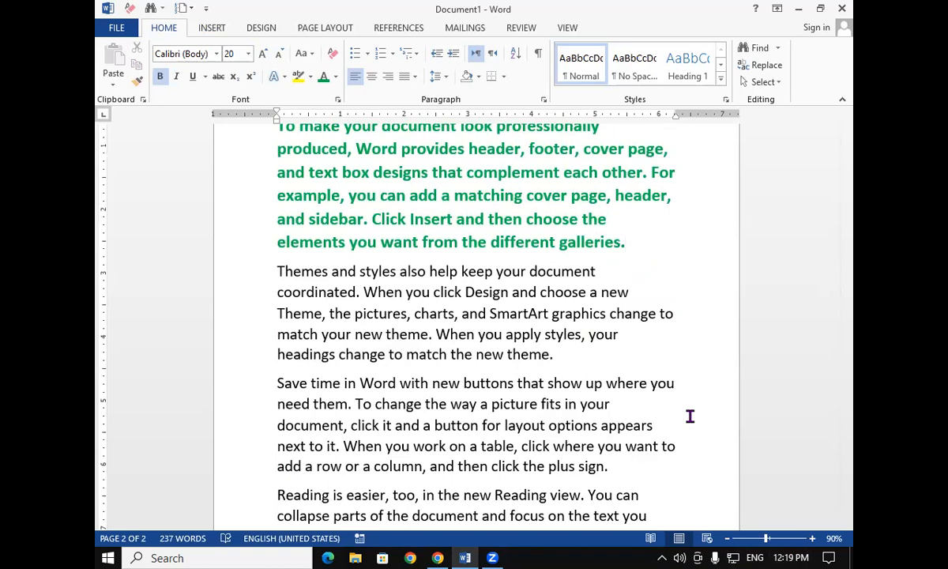
click(211, 28)
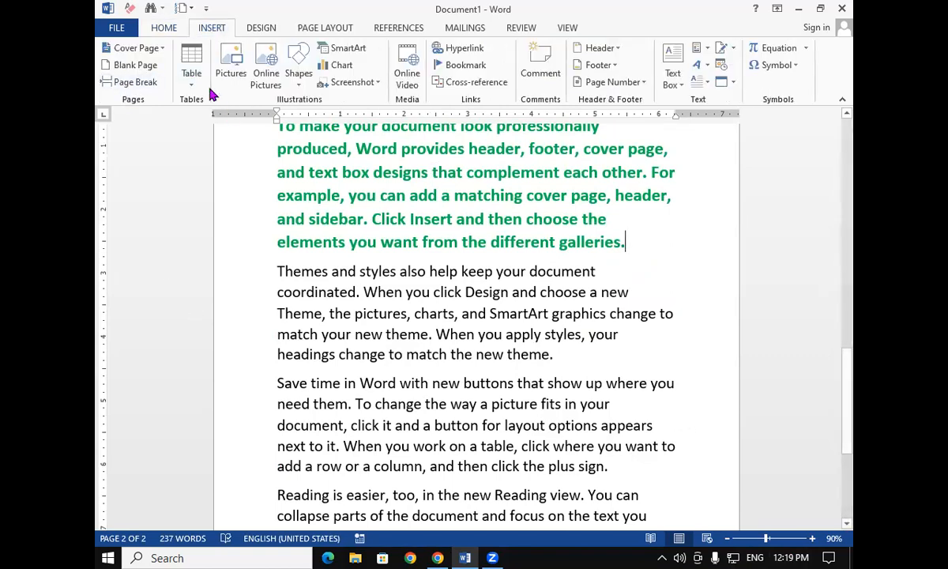
click(191, 71)
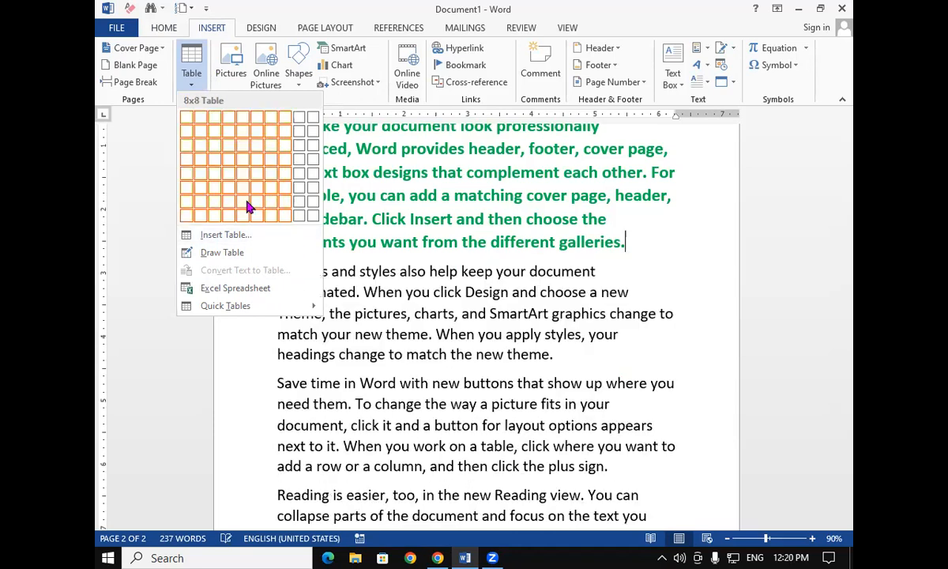
click(607, 325)
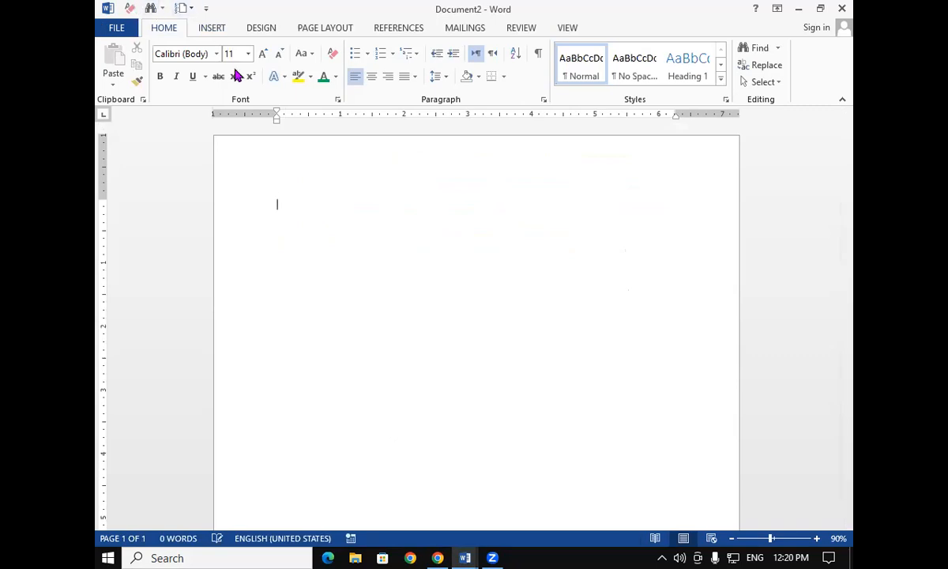
Insert a 10-column, 8-row table in the new document, stretch it taller, and undo both changes
click(214, 30)
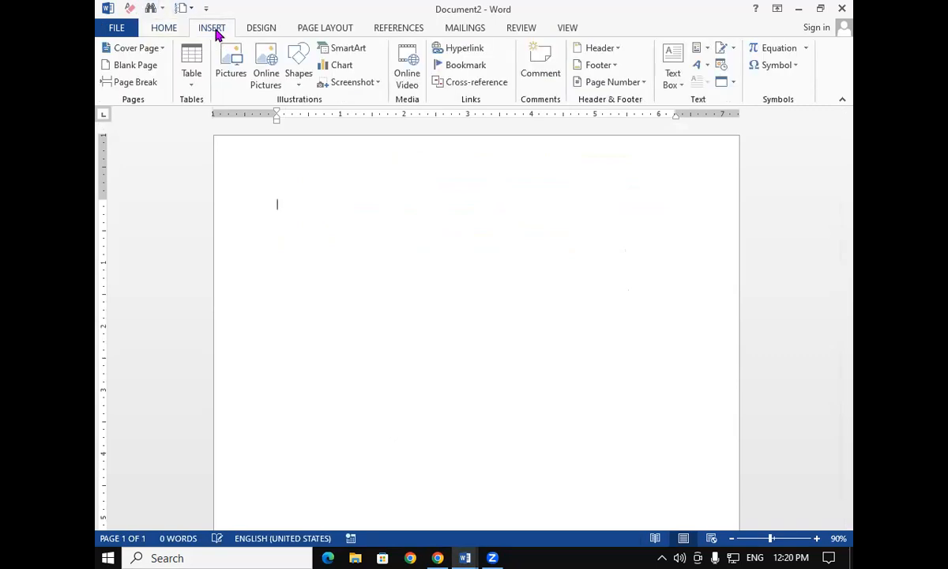
click(194, 75)
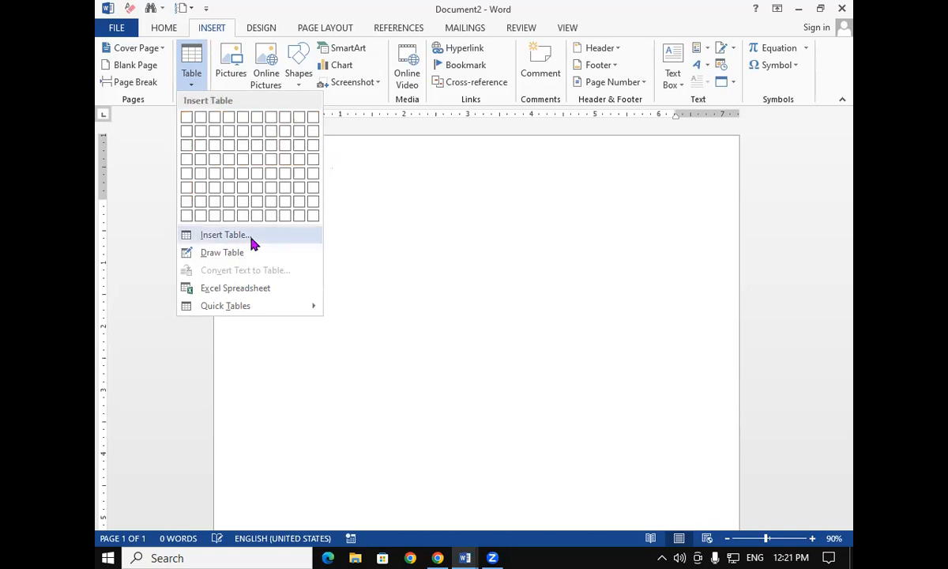
click(315, 226)
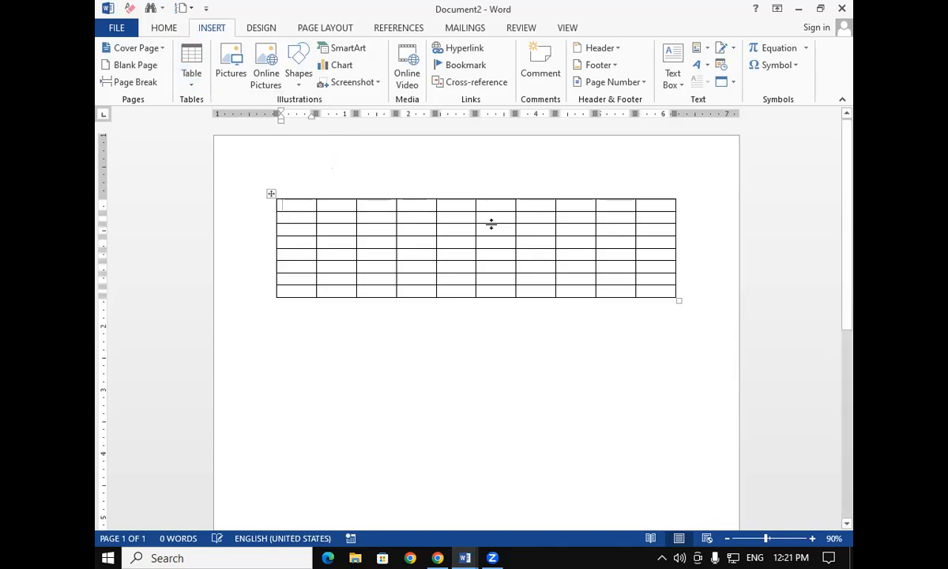
drag(680, 300, 697, 450)
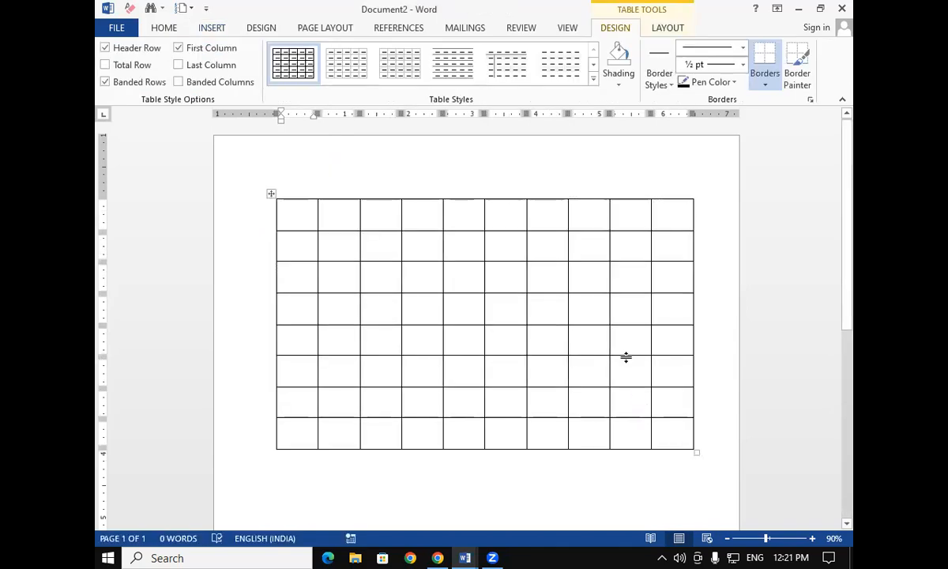
key(ctrl+z)
key(ctrl+z)
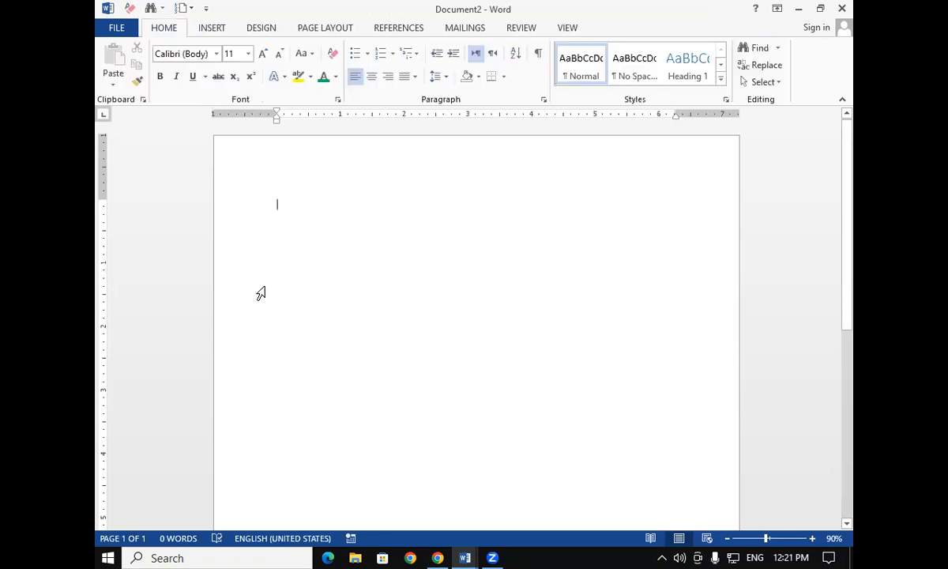
Insert a 10-column, 8-row table from the table grid and remove it
click(212, 29)
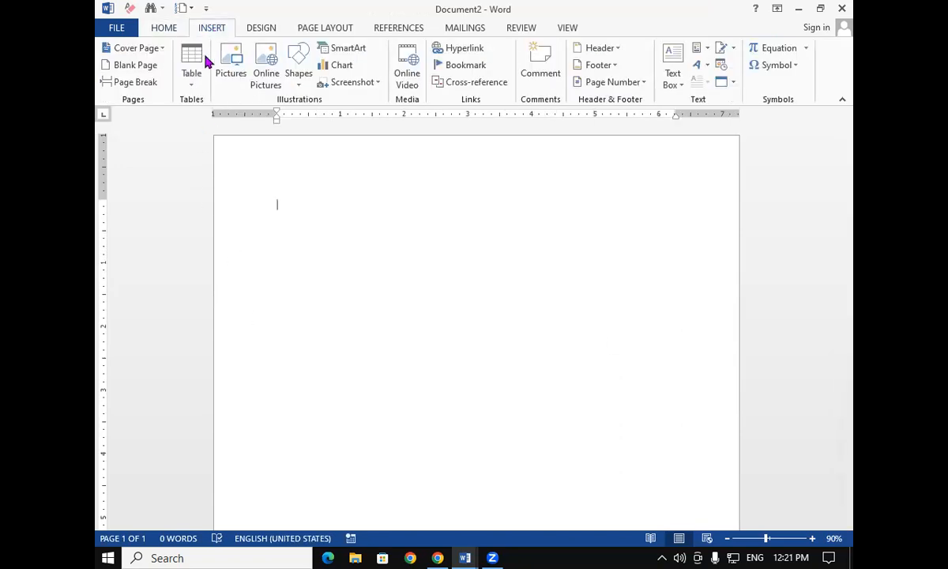
click(192, 62)
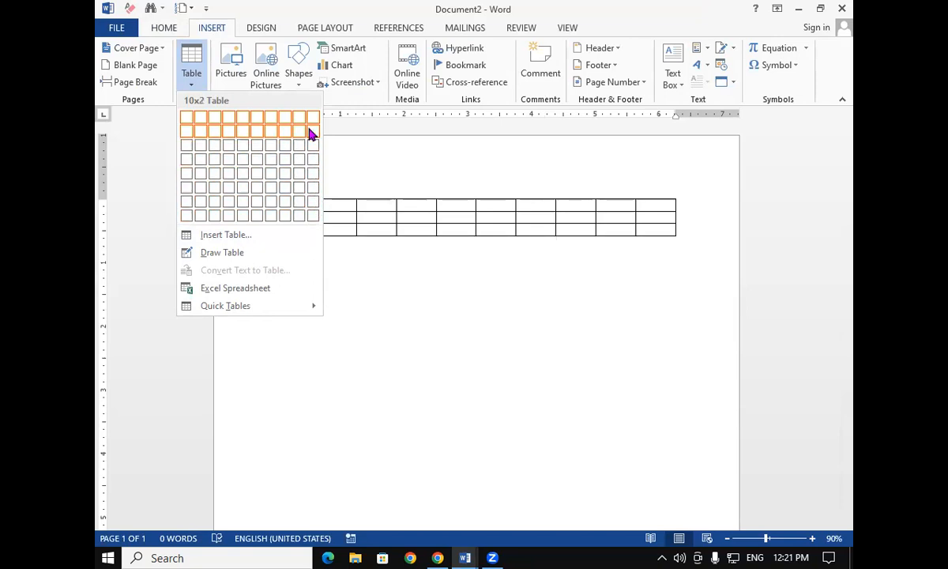
click(314, 219)
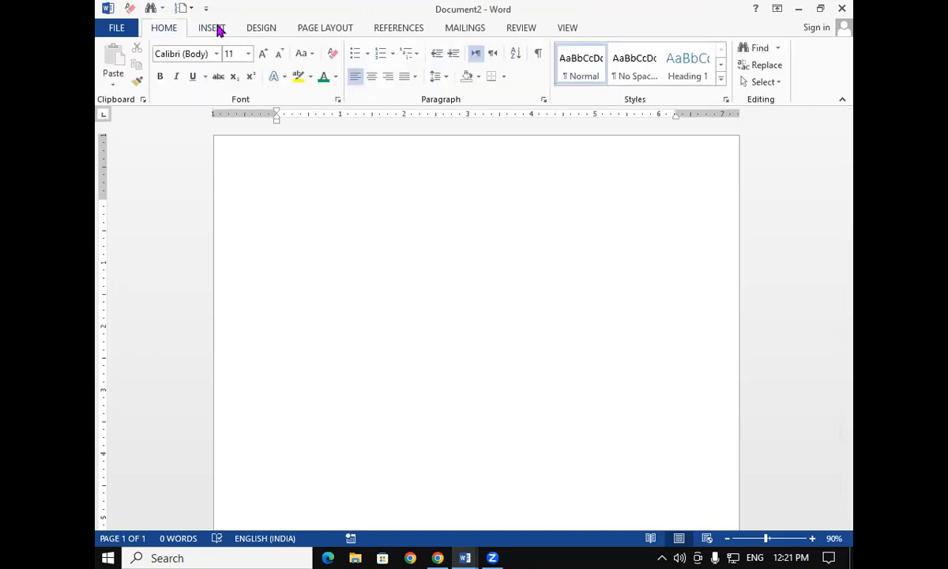
click(213, 28)
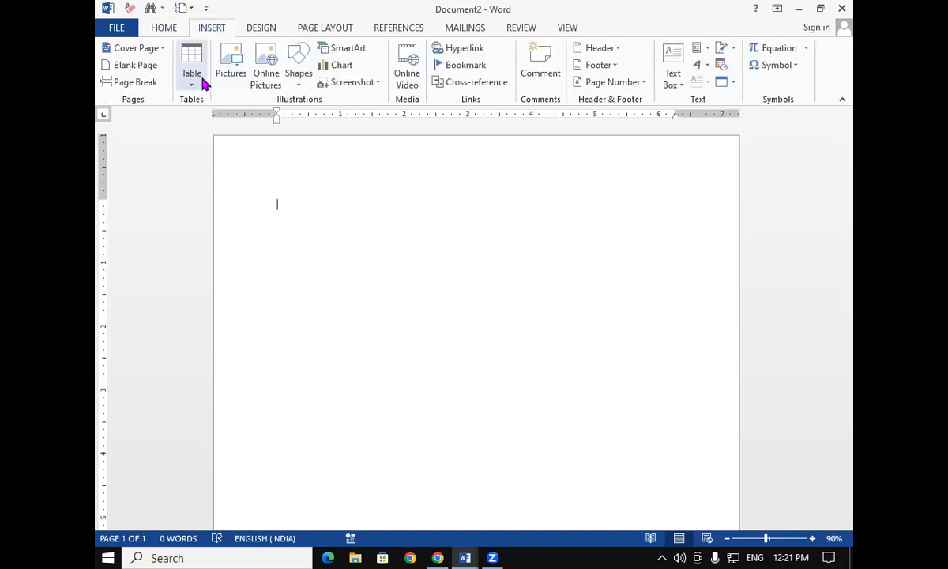
Insert a table with 20 columns and 24 rows through the Insert Table dialog, then delete it
click(190, 71)
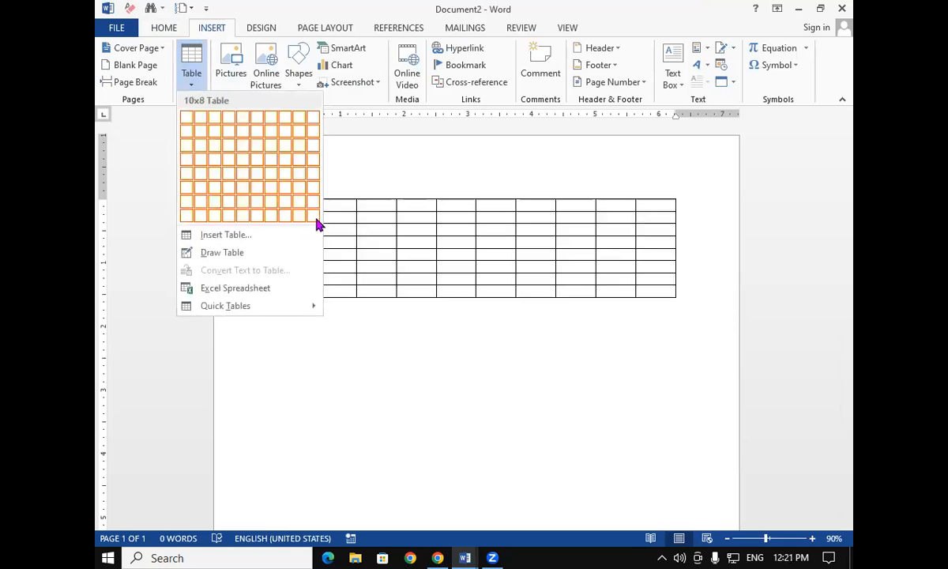
click(241, 239)
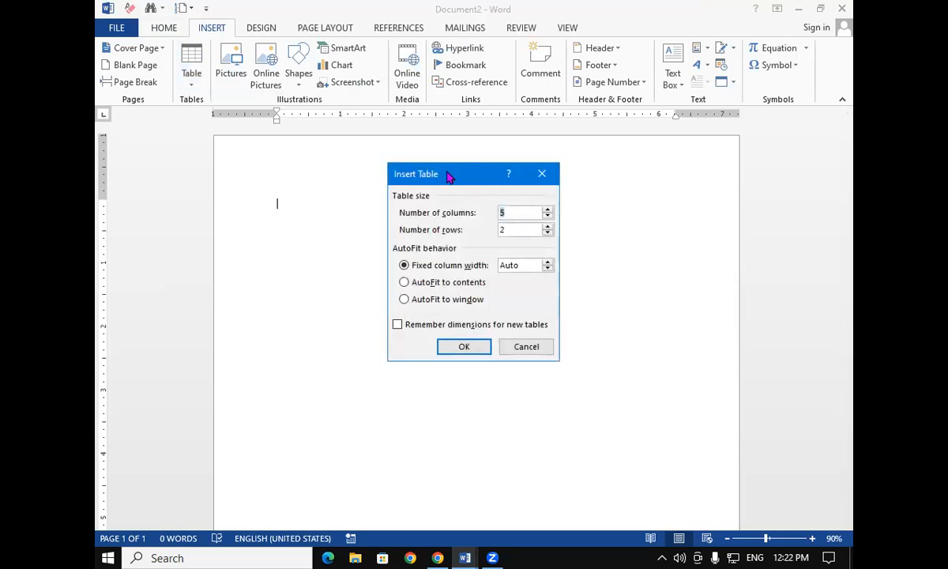
drag(451, 169, 328, 155)
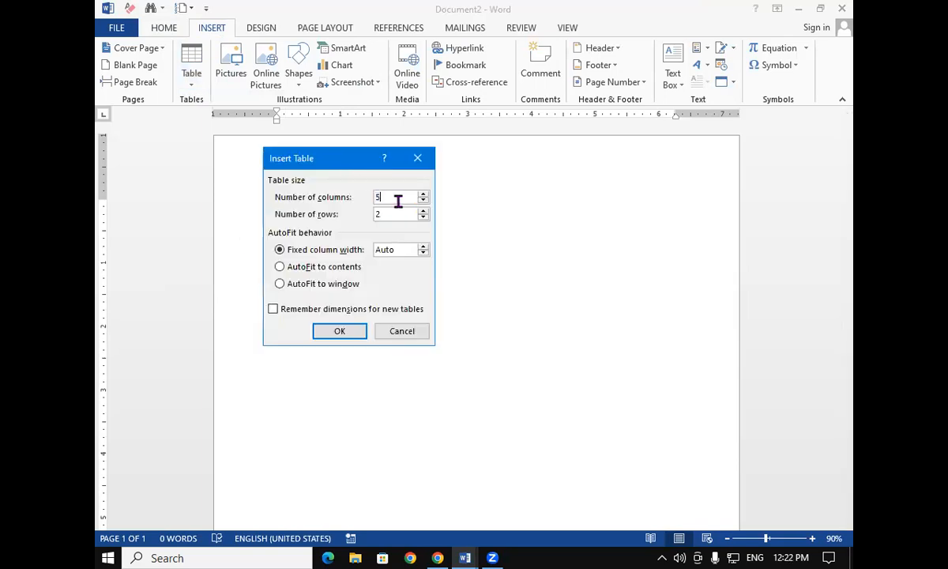
key(BackSpace)
text(20)
key(Tab)
text(24)
click(353, 332)
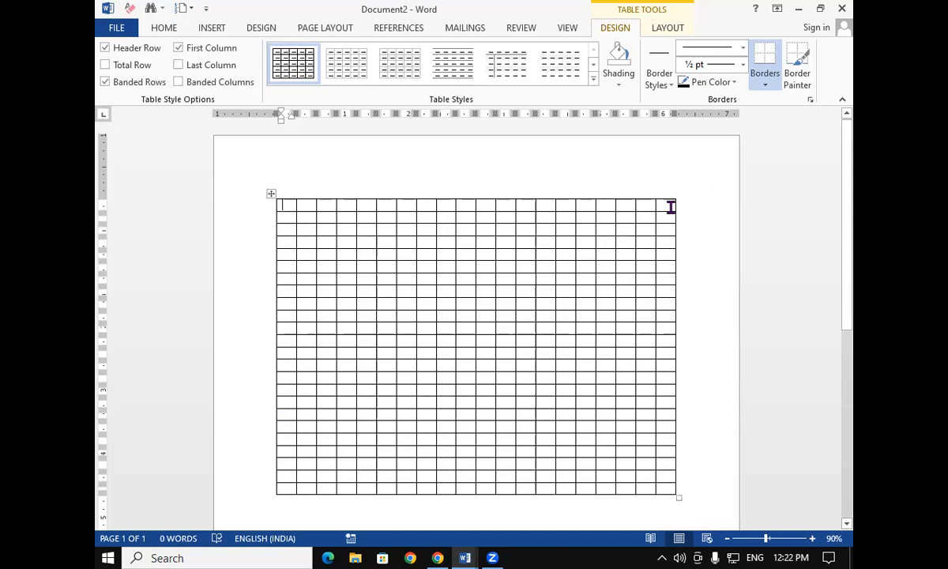
key(ctrl+a)
key(Delete)
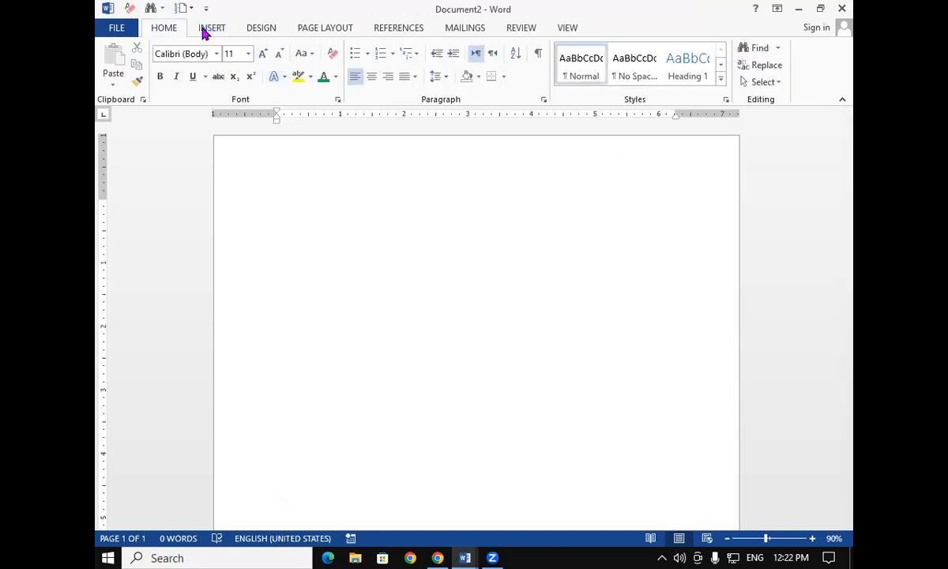
Insert a table with 5 columns and 3 rows through the Insert Table dialog
click(207, 30)
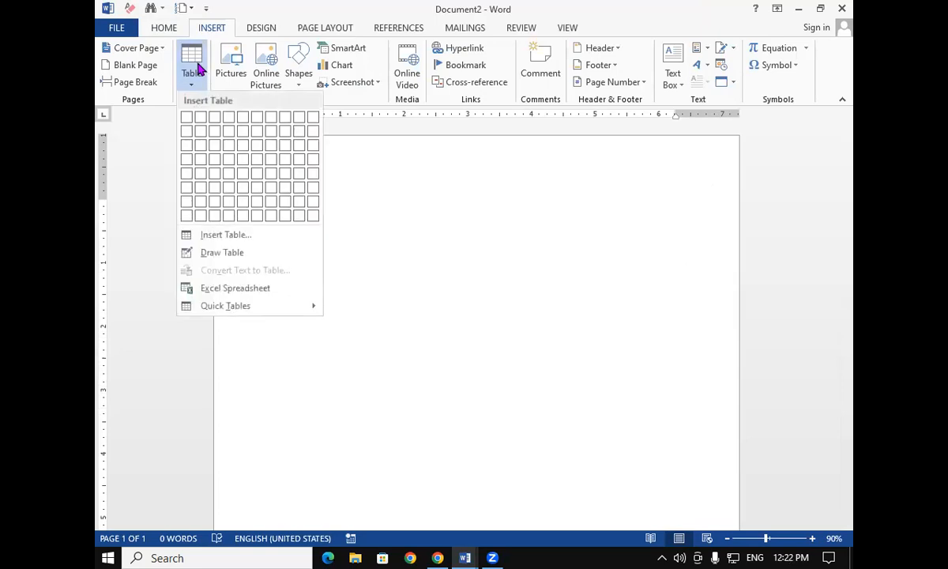
click(213, 235)
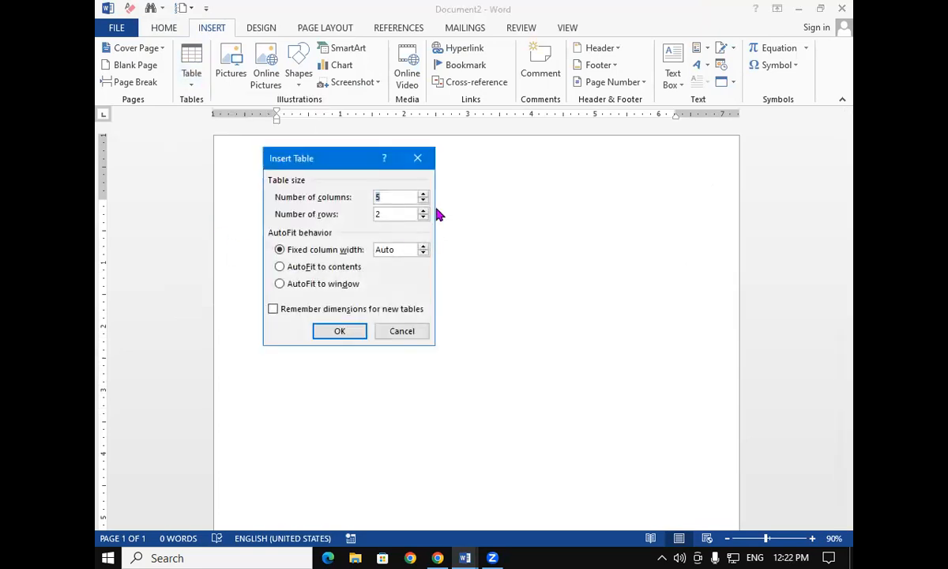
text(5)
drag(390, 214, 351, 212)
text(3)
click(344, 332)
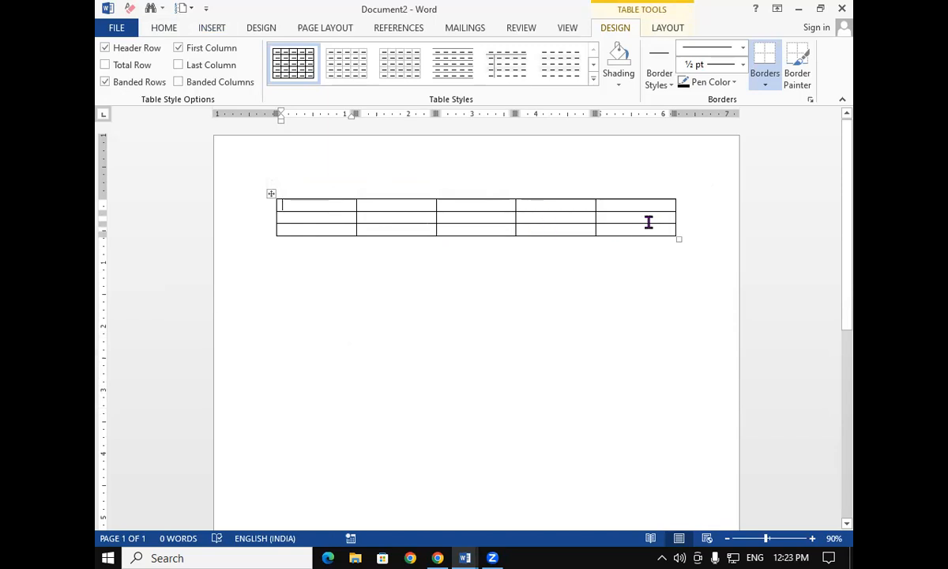
Highlight each of the three table rows in turn and undo the table insertion
drag(299, 207, 571, 210)
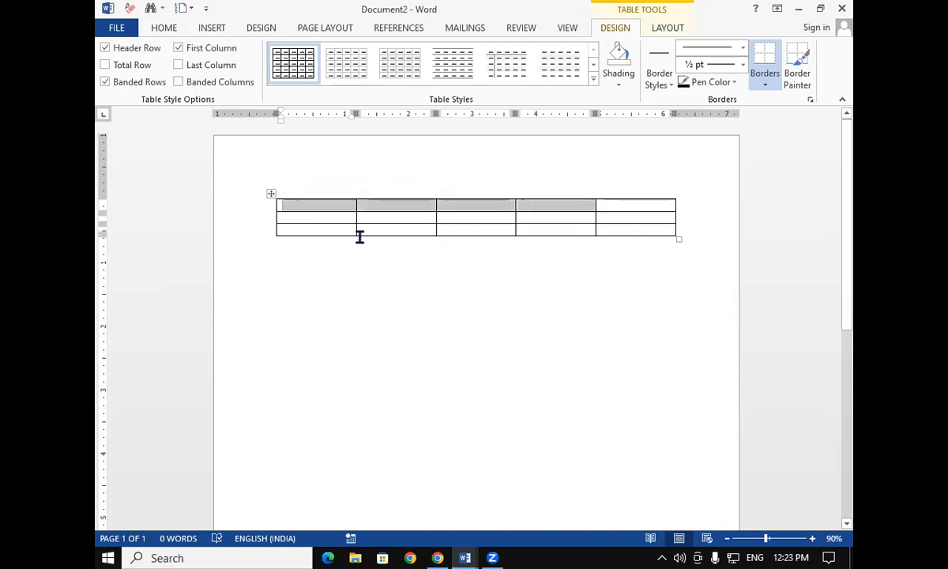
drag(329, 219, 632, 218)
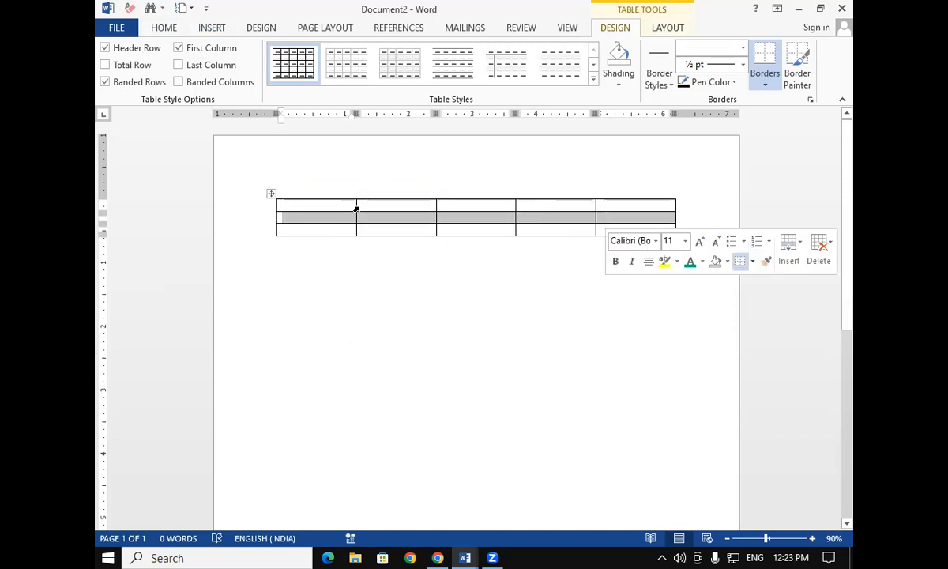
drag(322, 231, 623, 229)
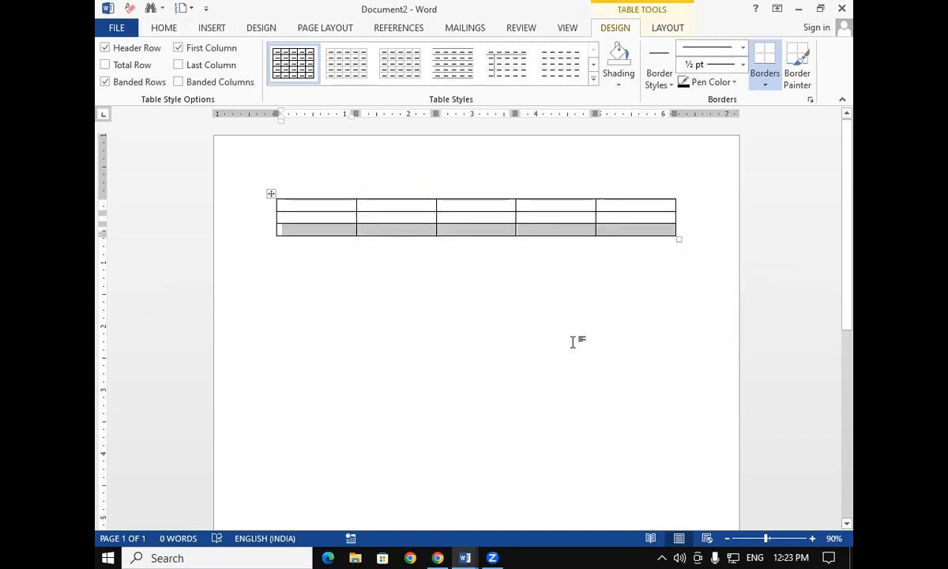
click(640, 299)
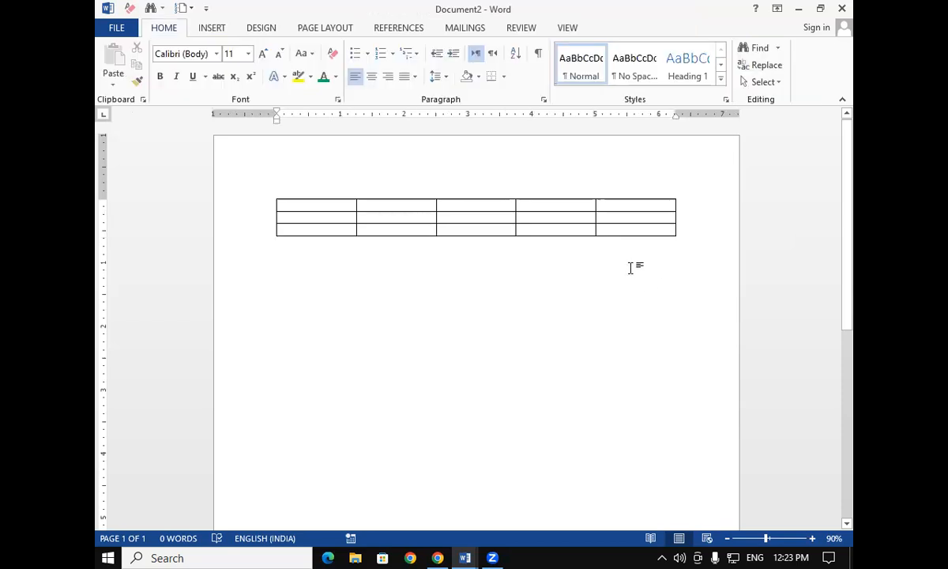
key(ctrl+z)
Insert a table with 6 columns and 5 rows from the table grid
click(212, 28)
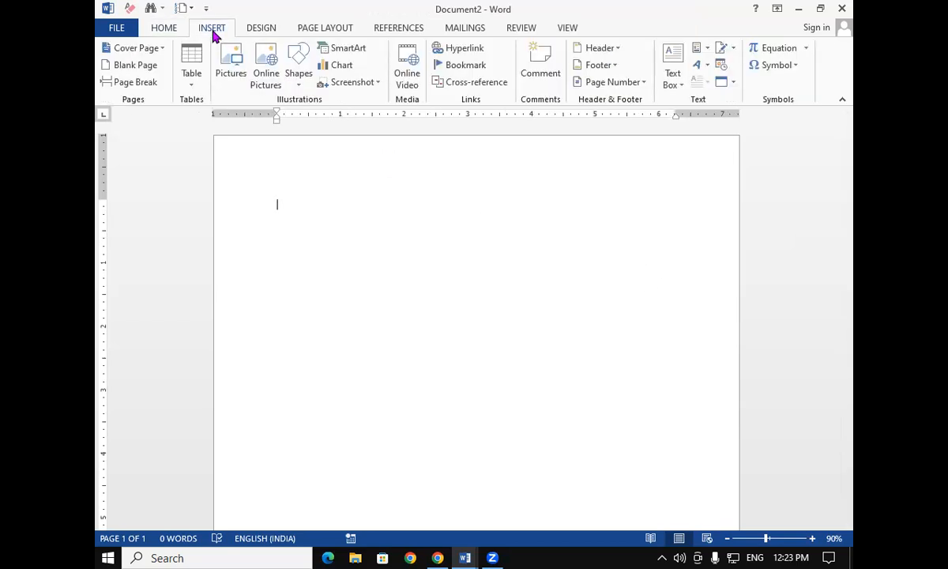
click(198, 77)
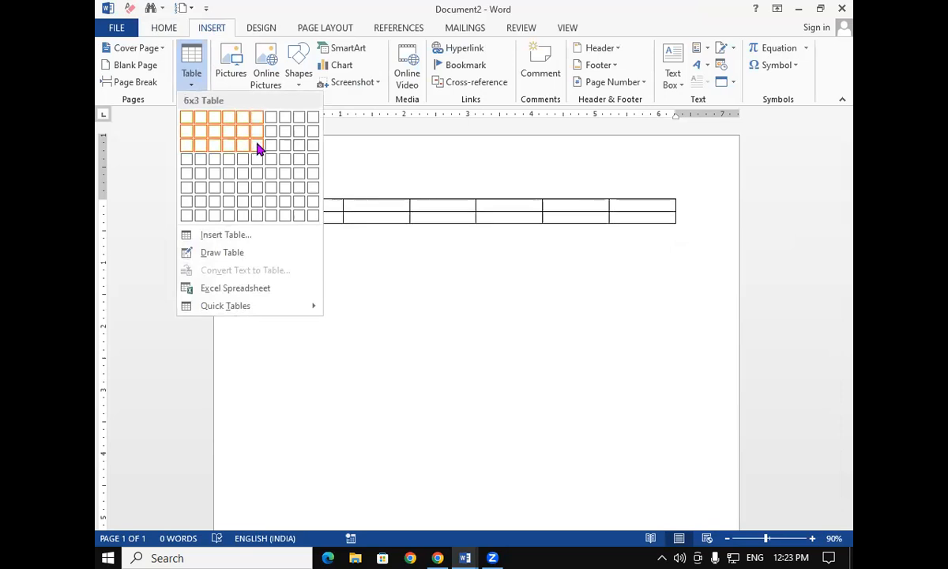
click(261, 173)
click(459, 392)
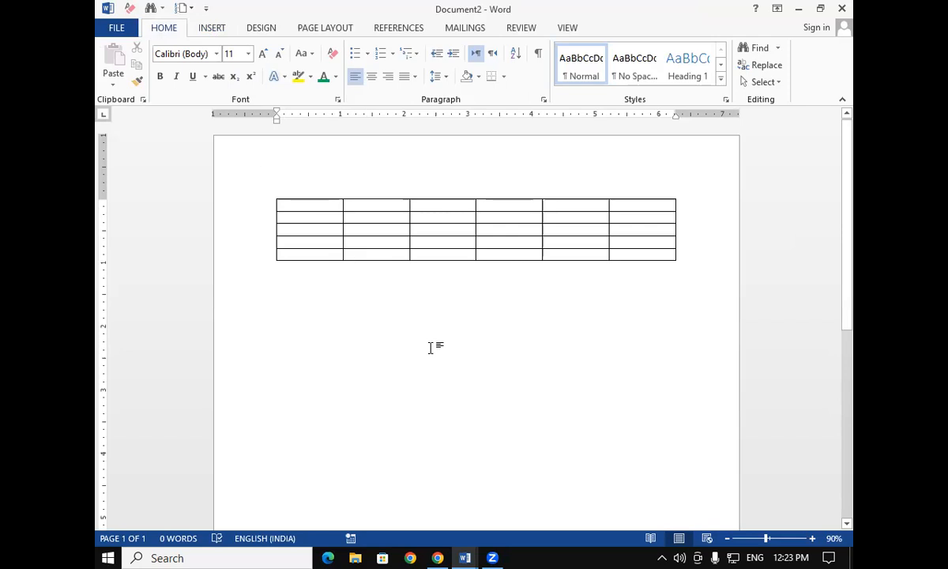
drag(434, 235, 436, 234)
click(438, 233)
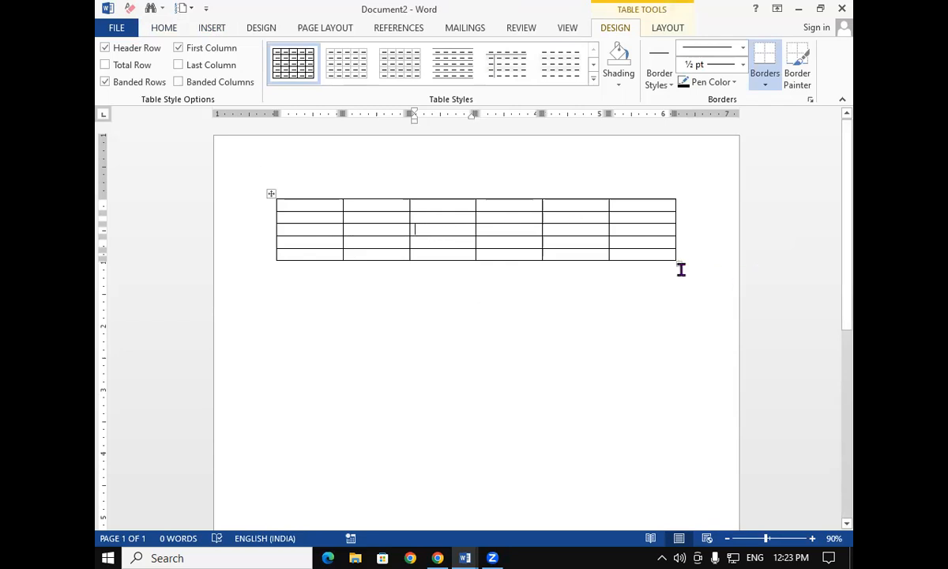
click(462, 393)
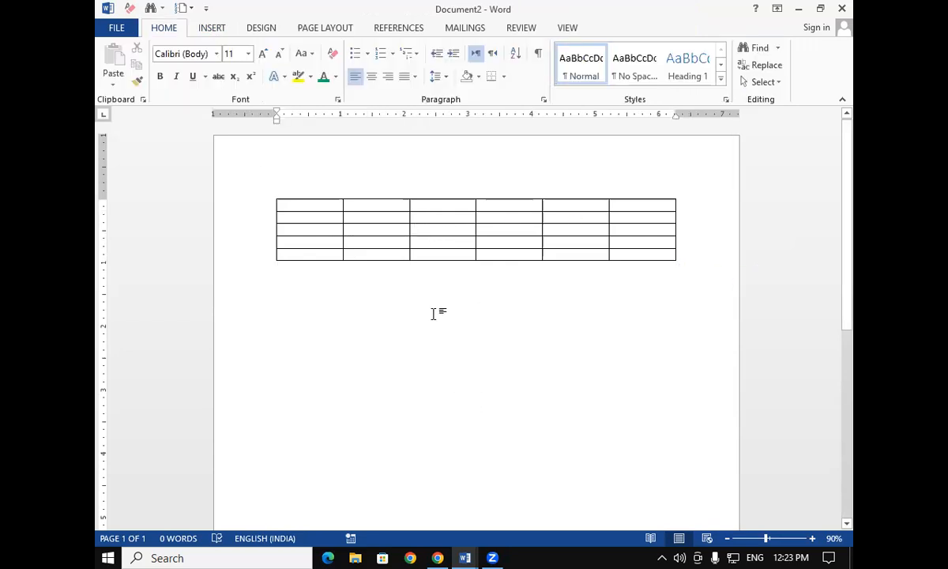
click(400, 244)
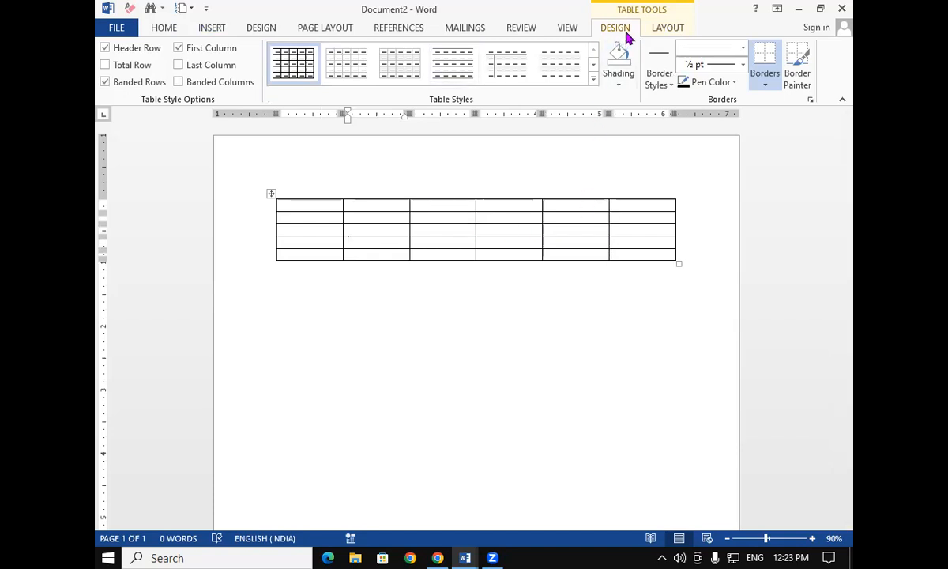
Resize the table by its corner handle, shrinking it to a small grid and enlarging it again
click(672, 29)
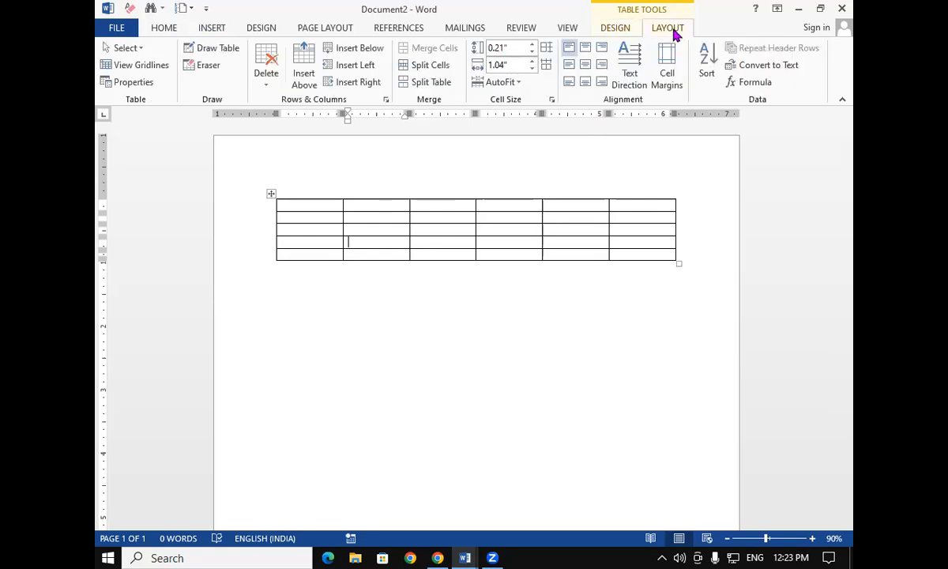
click(615, 29)
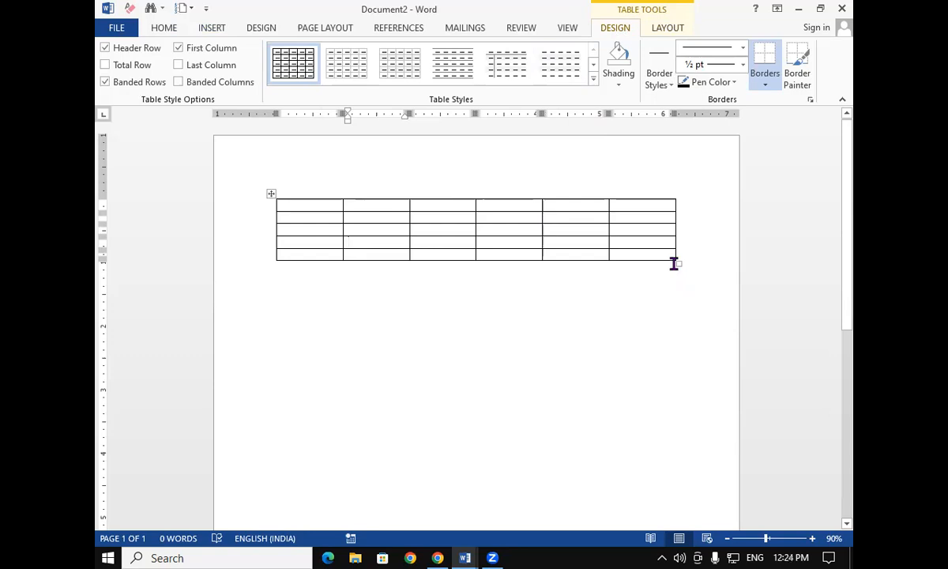
drag(677, 265, 341, 253)
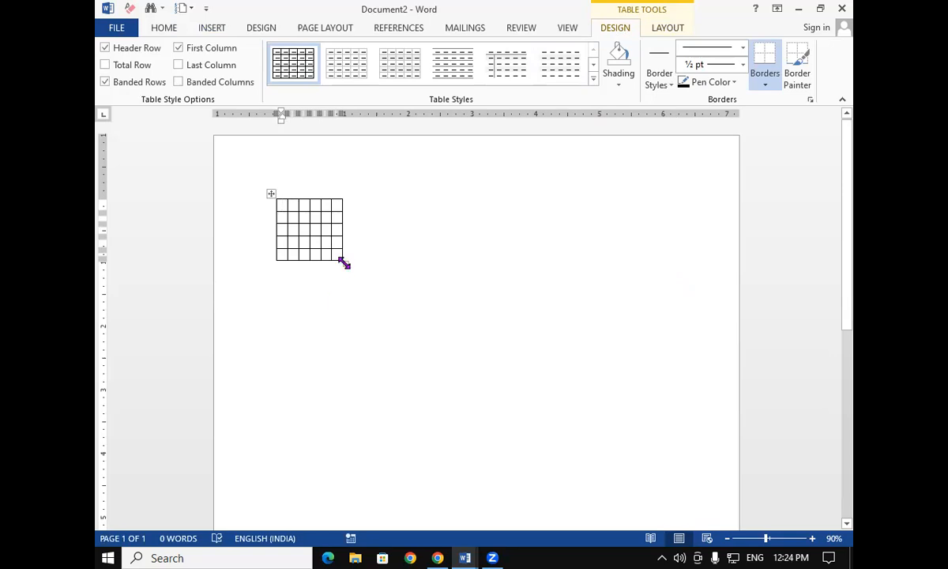
drag(344, 262, 715, 360)
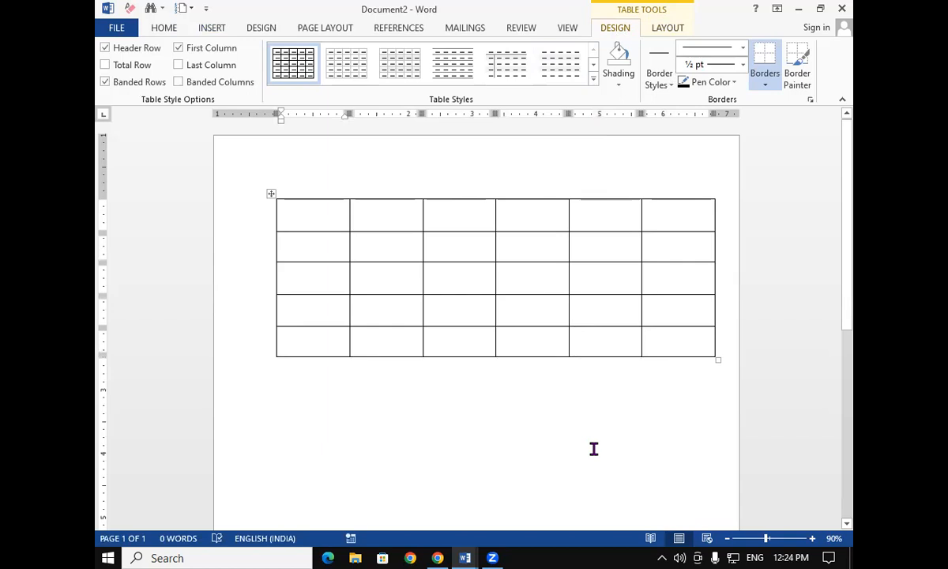
drag(715, 362, 331, 274)
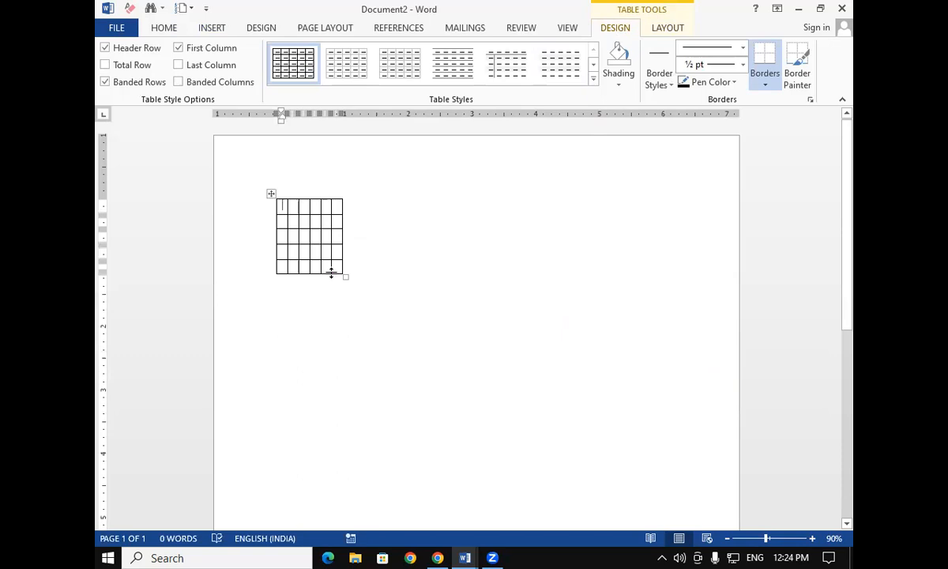
drag(346, 274, 483, 335)
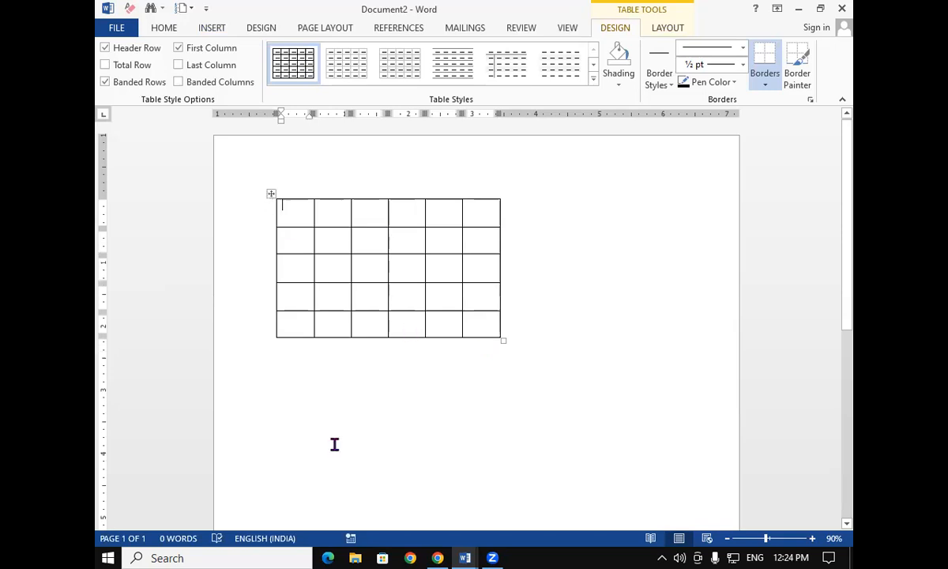
Move the table to the page's upper right corner, then back to the left margin
drag(271, 195, 517, 130)
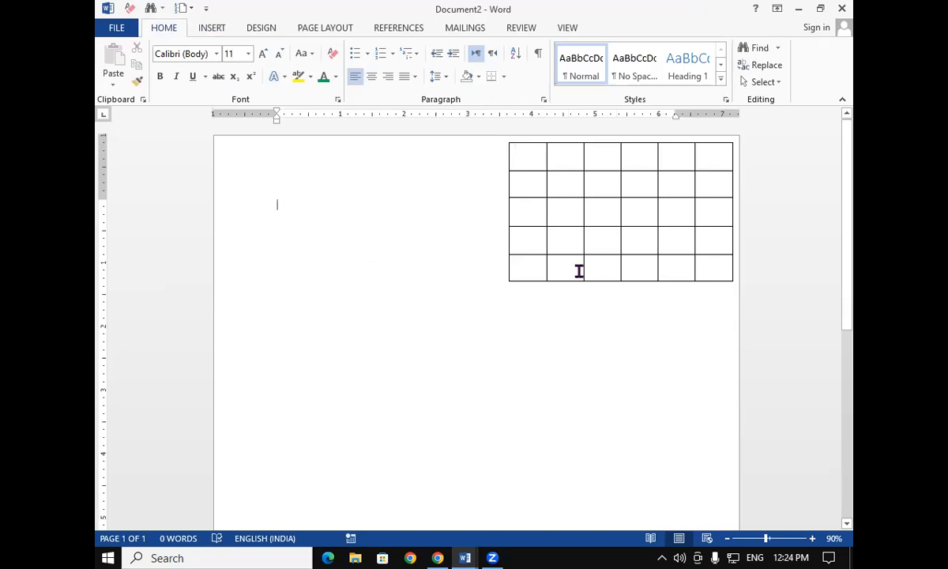
click(570, 238)
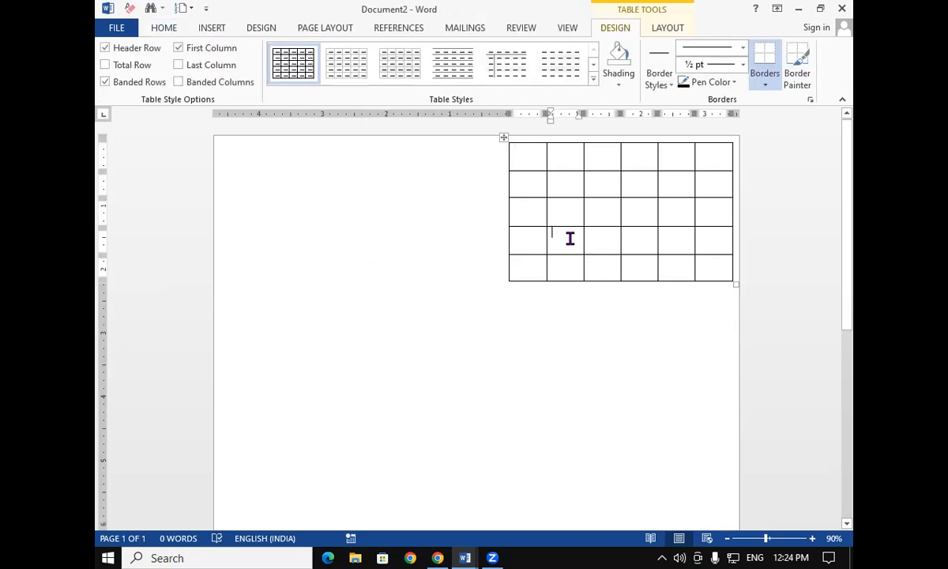
drag(504, 139, 218, 161)
Resize the table wider and narrower, then move it back to its original position below the top margin
drag(448, 307, 695, 340)
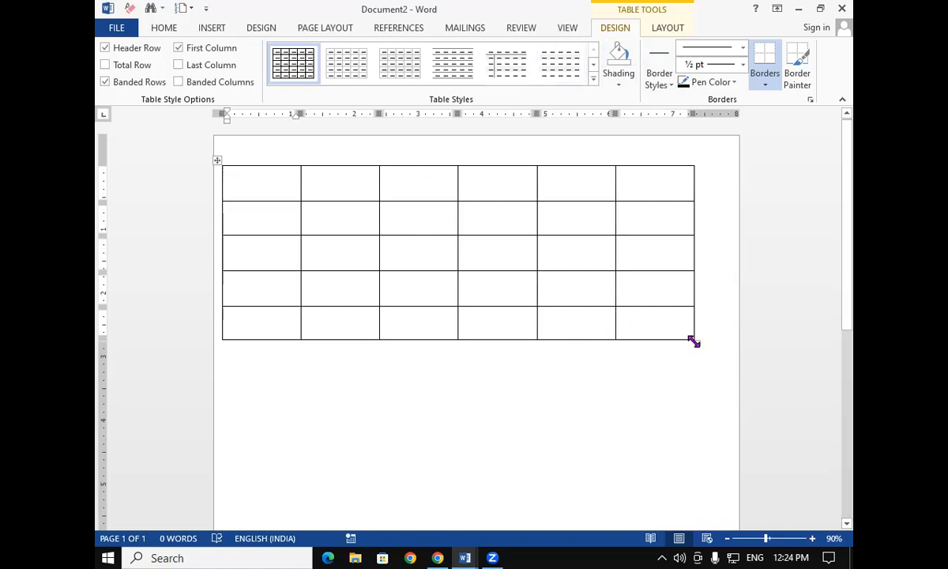
drag(698, 332, 604, 315)
click(556, 372)
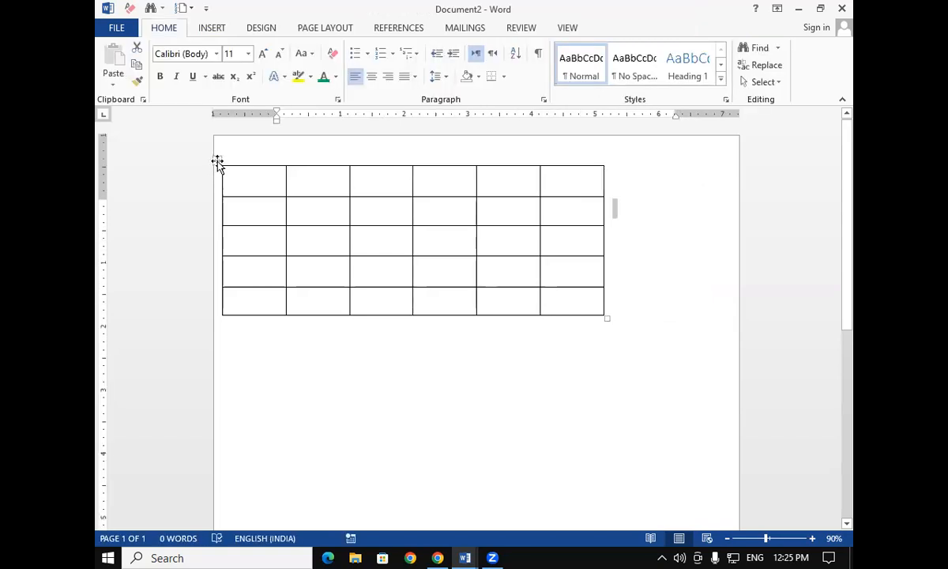
drag(224, 168, 342, 409)
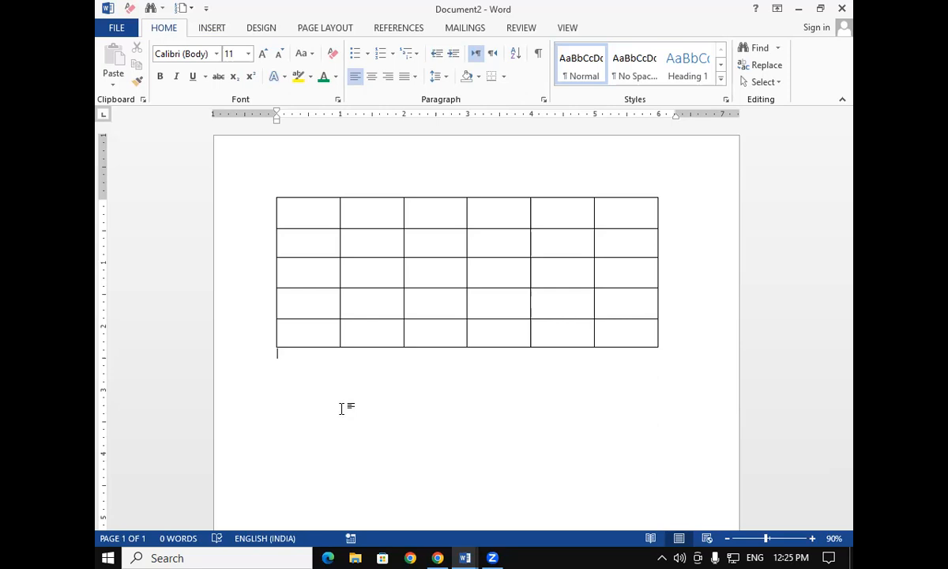
Place the insertion point in various cells across the table's rows and columns
click(303, 212)
click(366, 202)
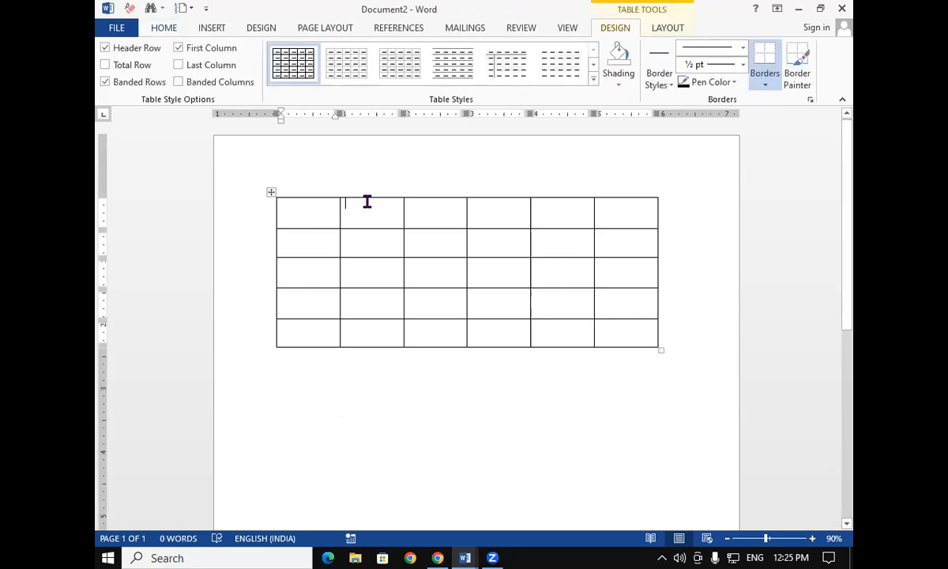
click(449, 221)
click(563, 213)
click(606, 214)
click(311, 219)
click(307, 247)
click(304, 302)
click(300, 338)
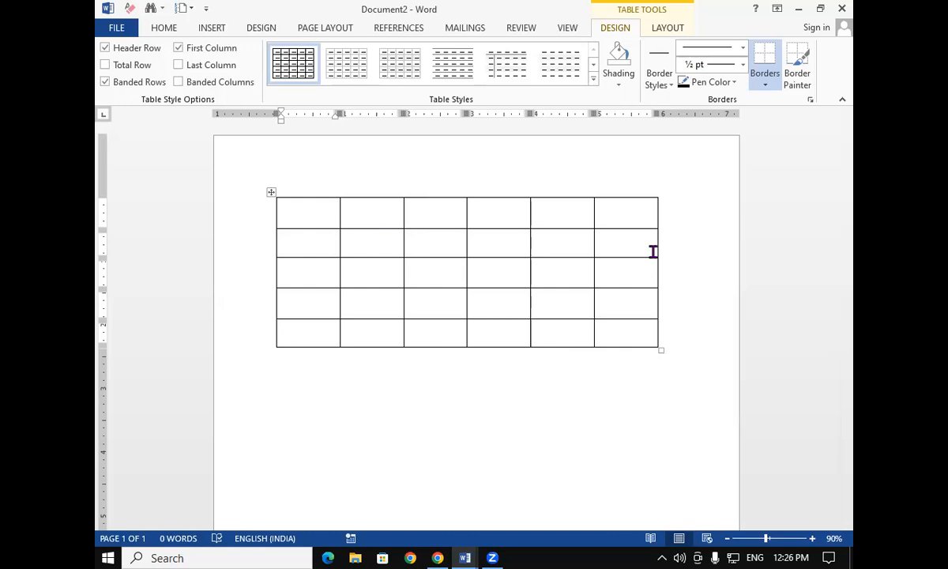
Insert a new column between the table's second and third columns
mouse_move(339, 196)
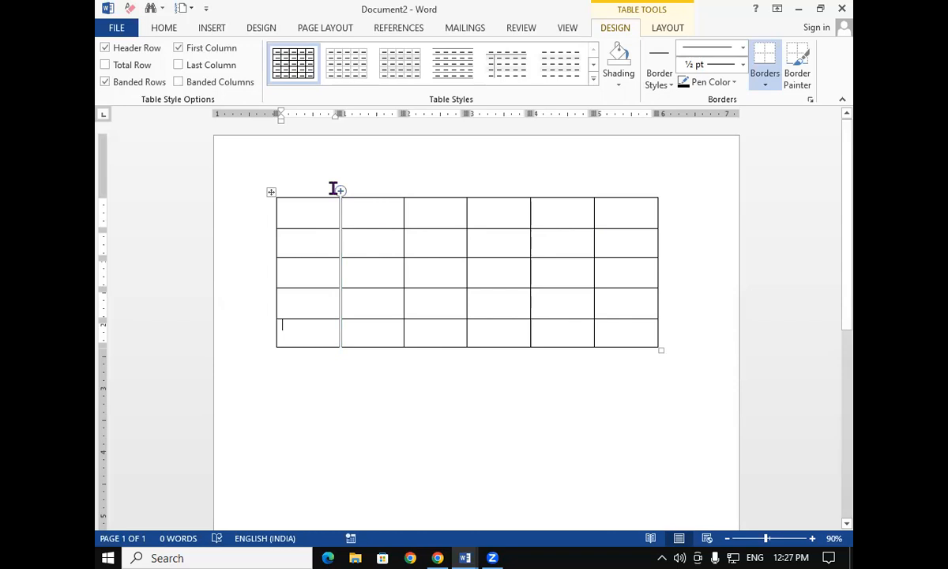
mouse_move(407, 199)
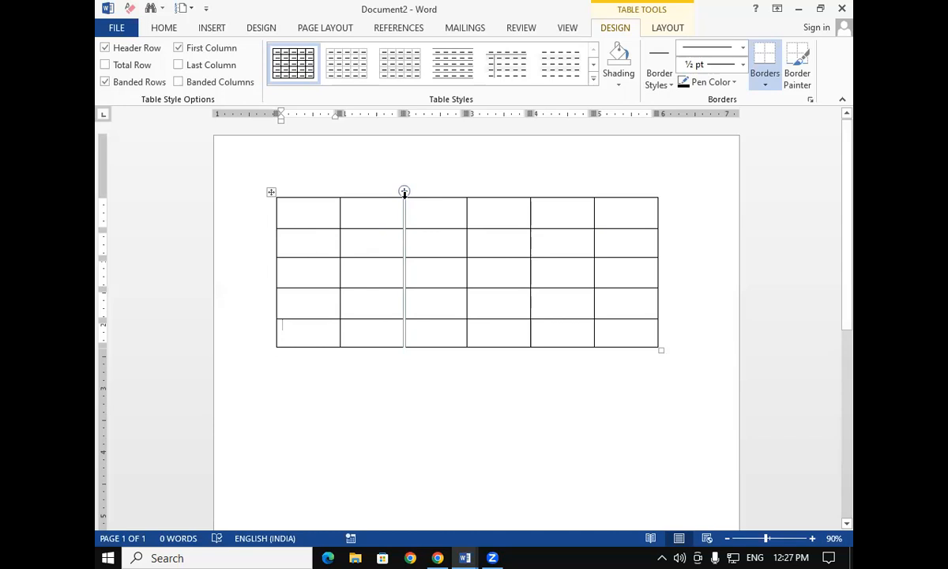
click(404, 192)
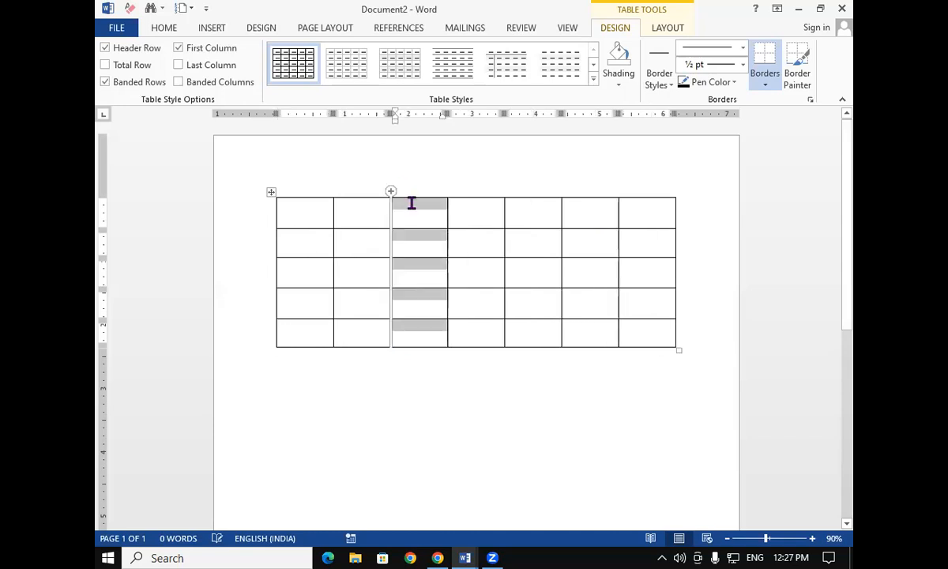
click(480, 273)
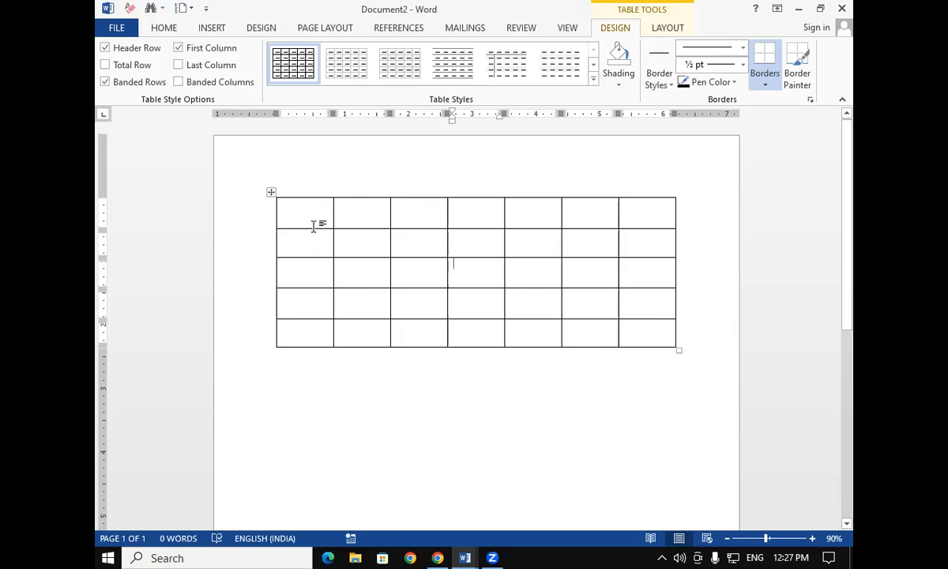
Insert a new row between the table's second and third rows
mouse_move(274, 266)
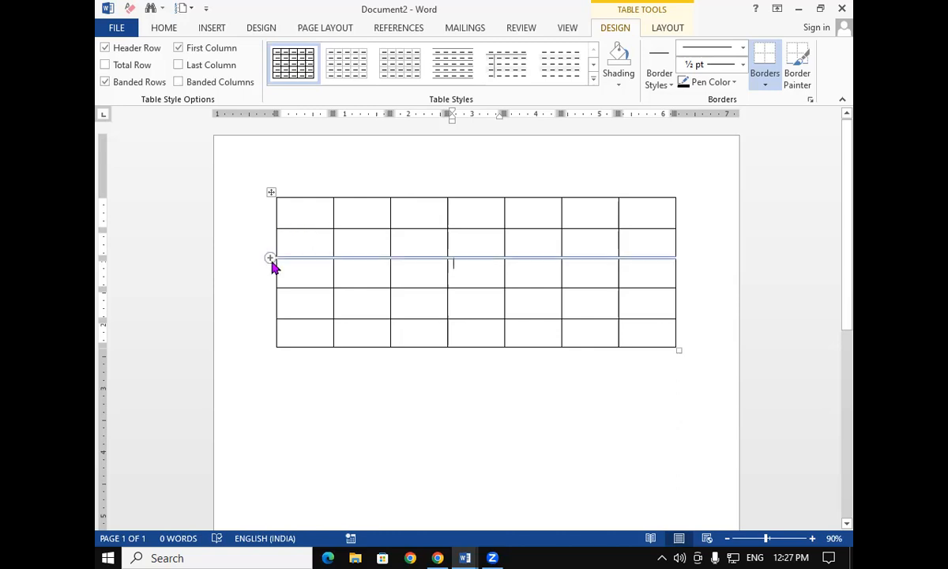
click(271, 258)
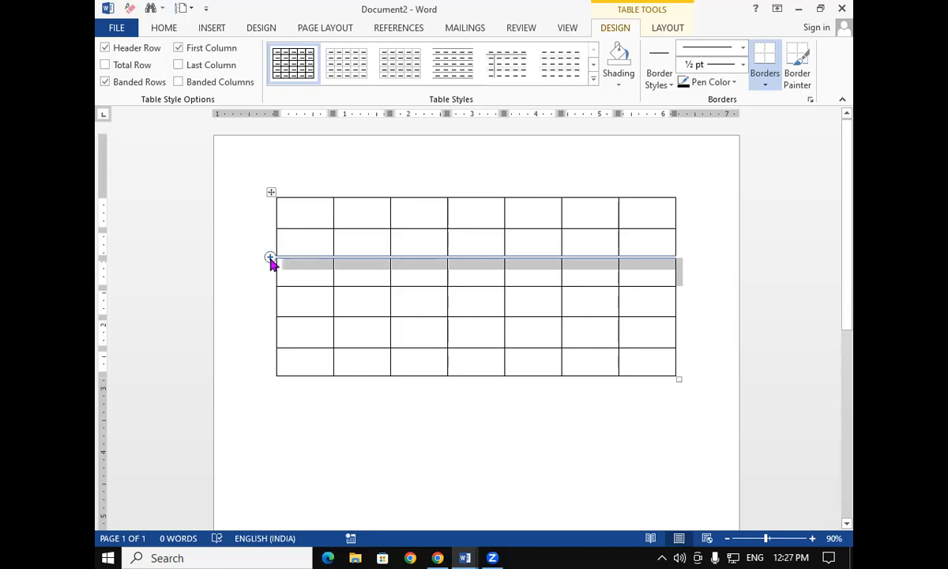
click(423, 310)
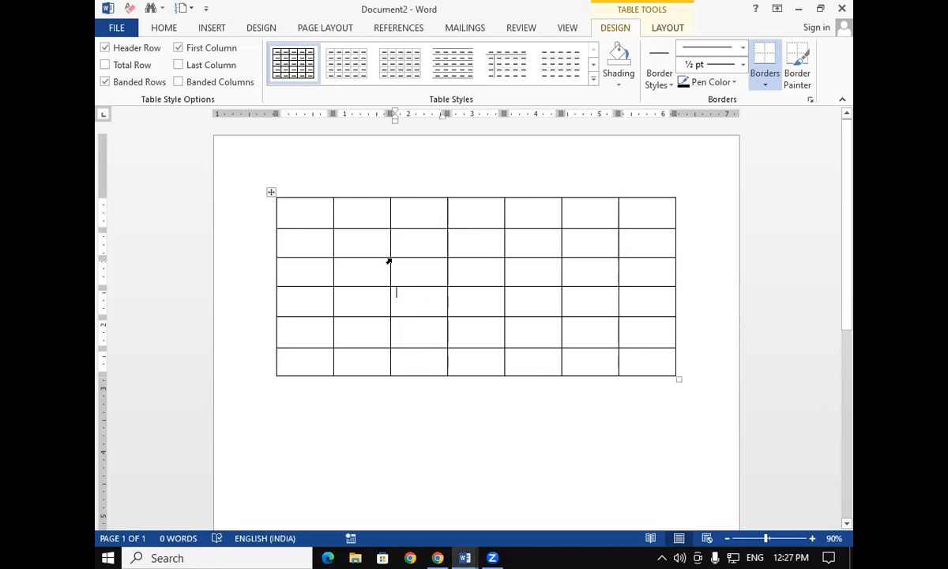
Type SR.NO. and STUDENT NAME into the first two header cells
click(312, 218)
text(S)
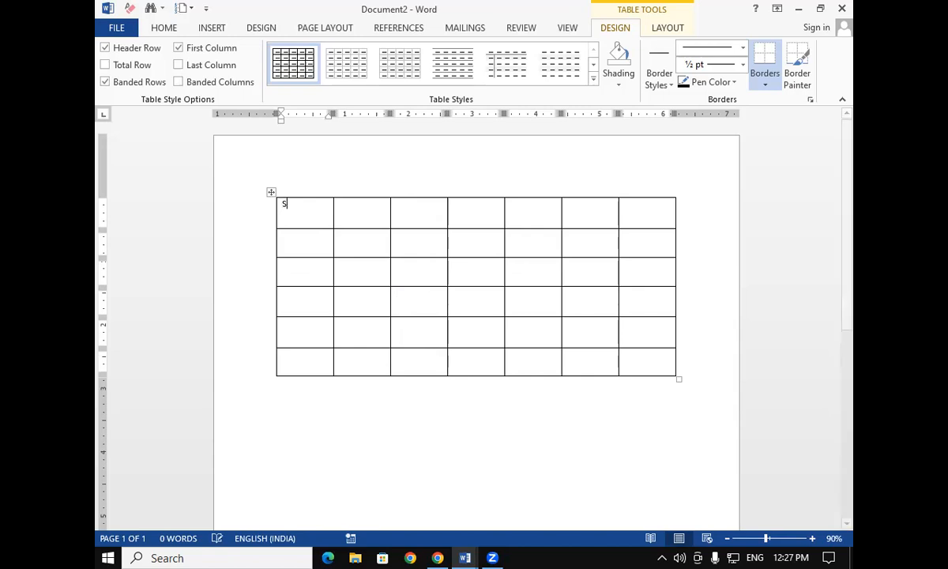
text(R.NO.)
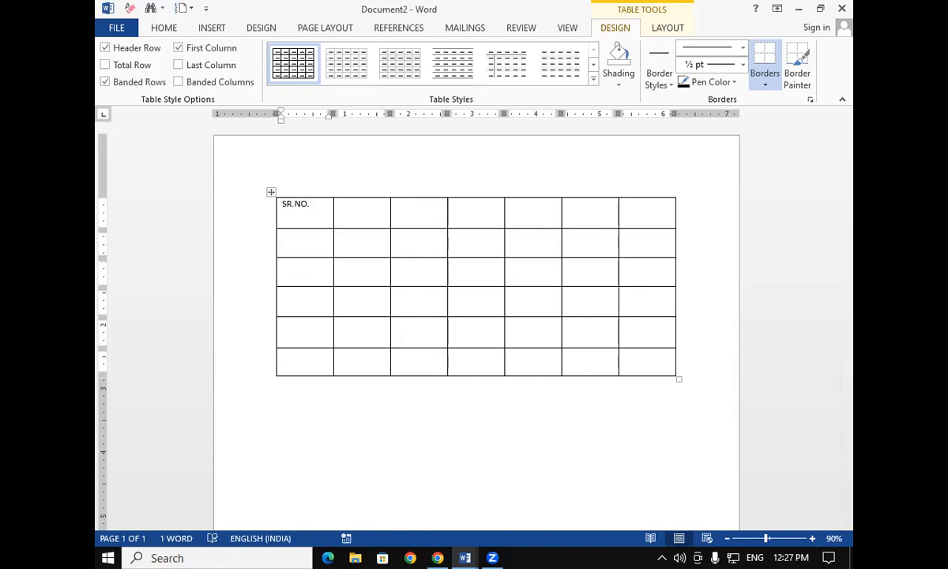
key(Tab)
text(STUD)
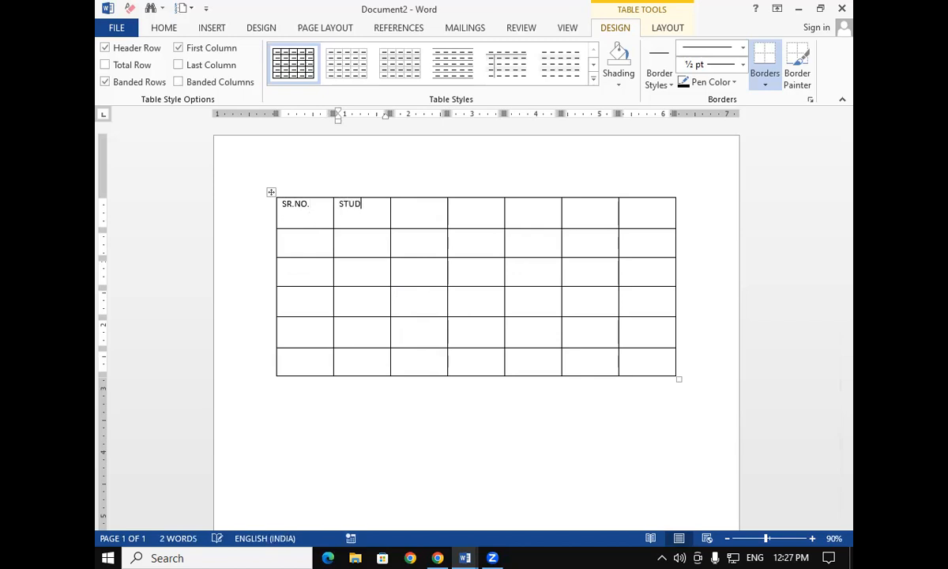
text(ENT NAME)
key(Tab)
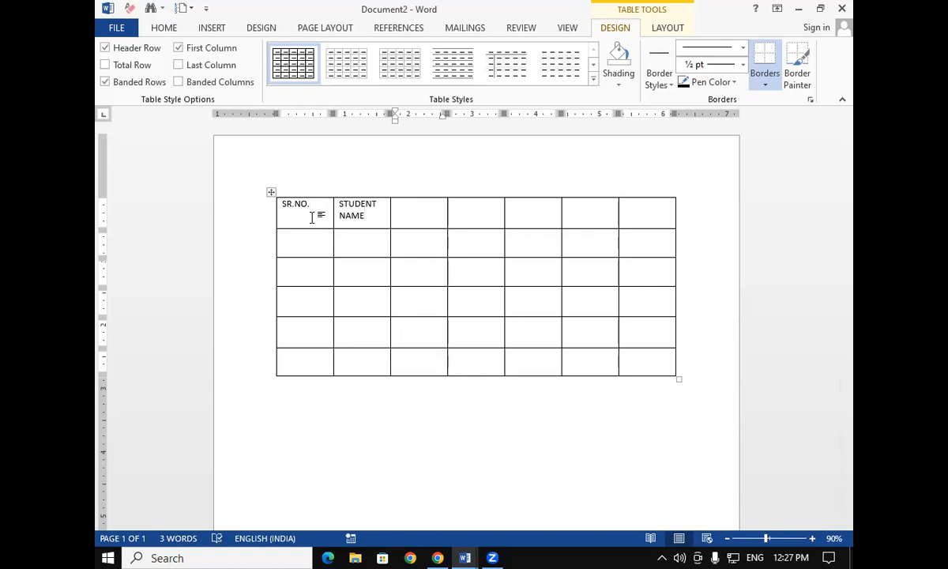
Enter REG.NO. in the third header cell, replacing the COURSE heading typed first
text(COURSE)
key(Tab)
click(441, 208)
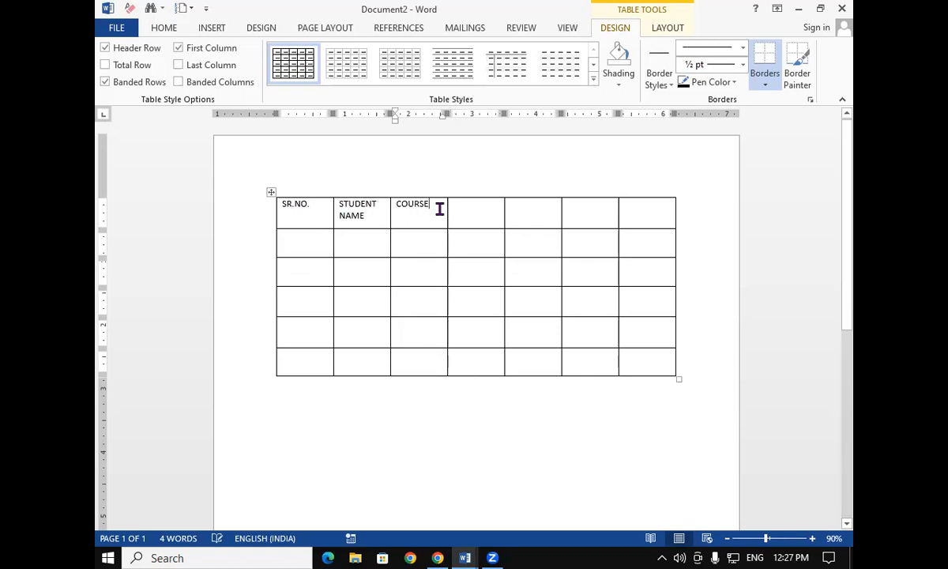
key(BackSpace)
key(BackSpace)
key(BackSpace)
key(BackSpace)
key(BackSpace)
key(BackSpace)
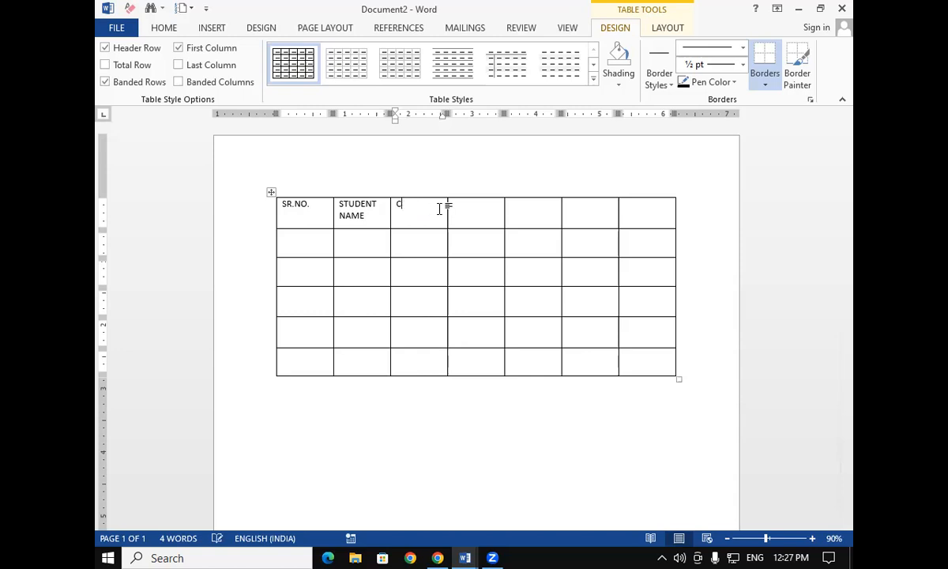
text(REG .NO.)
key(Tab)
Fill the remaining header cells with COURSE, FEE, PAID and DUE
text(COURSE)
key(Tab)
text(FEE)
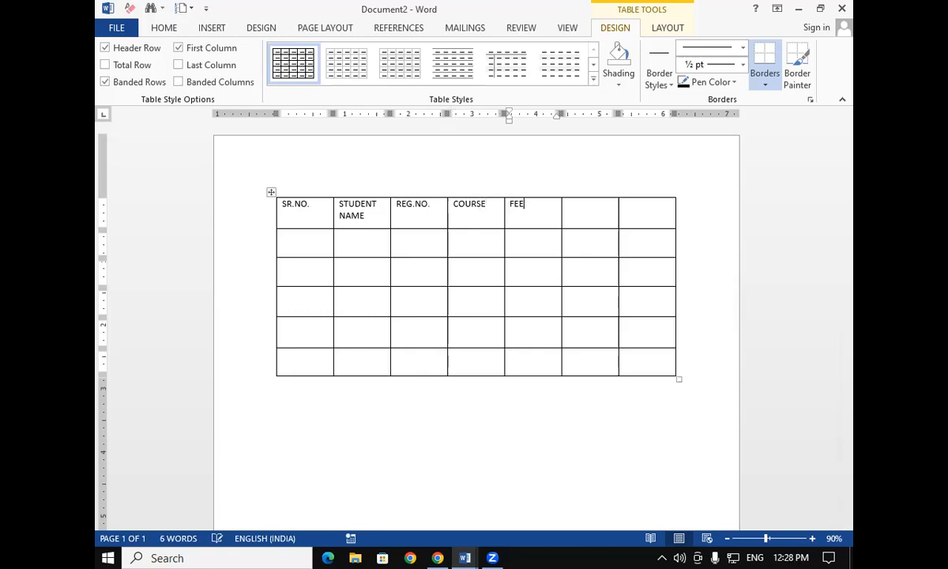
key(Tab)
text(PAID)
key(Tab)
text(DUE)
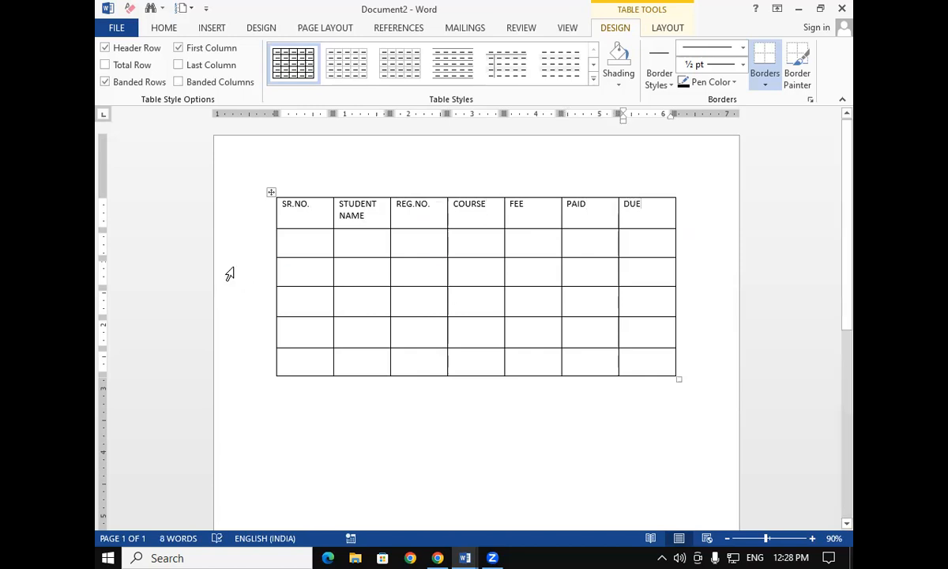
Select the header row and set its font size to 20 pt
drag(284, 206, 650, 212)
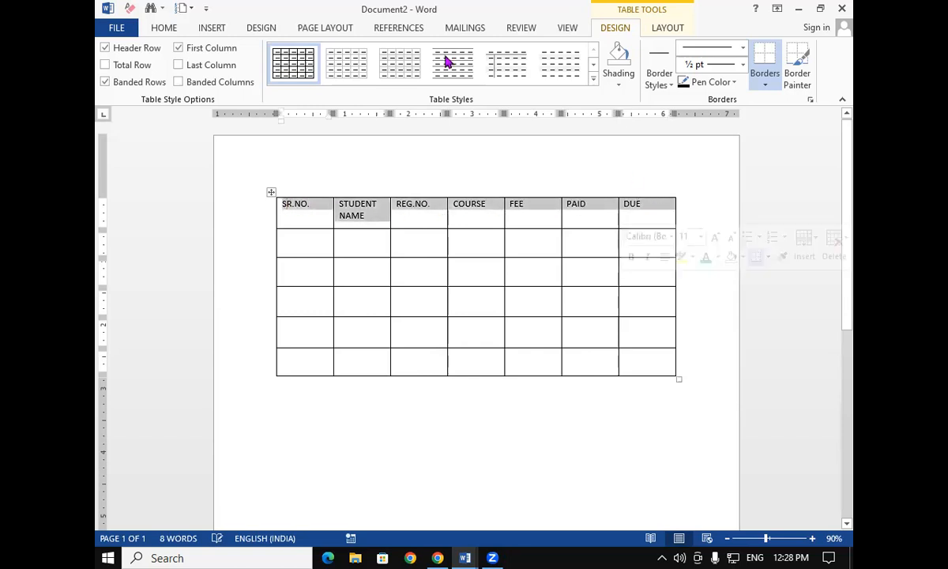
click(164, 28)
click(262, 53)
click(263, 53)
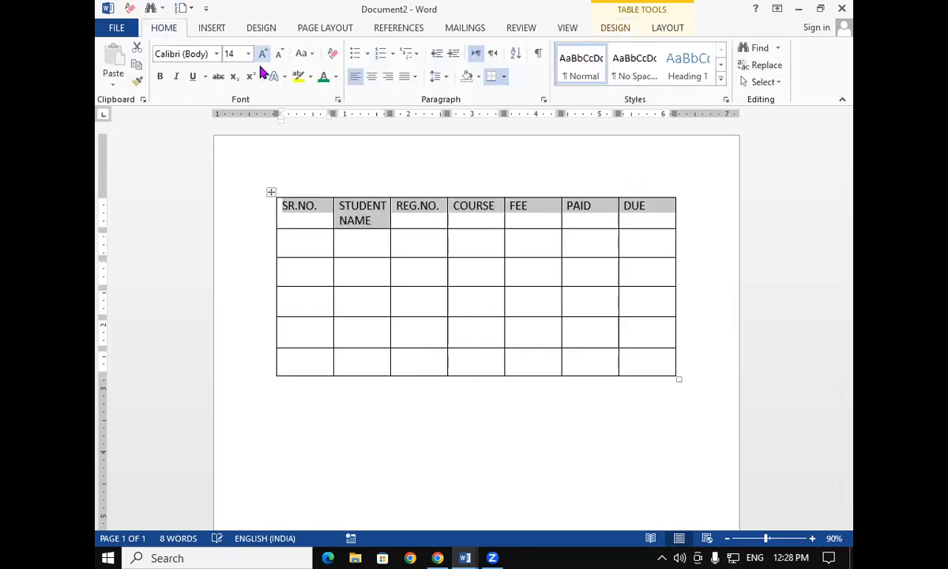
click(262, 53)
click(262, 53)
click(262, 53)
click(262, 53)
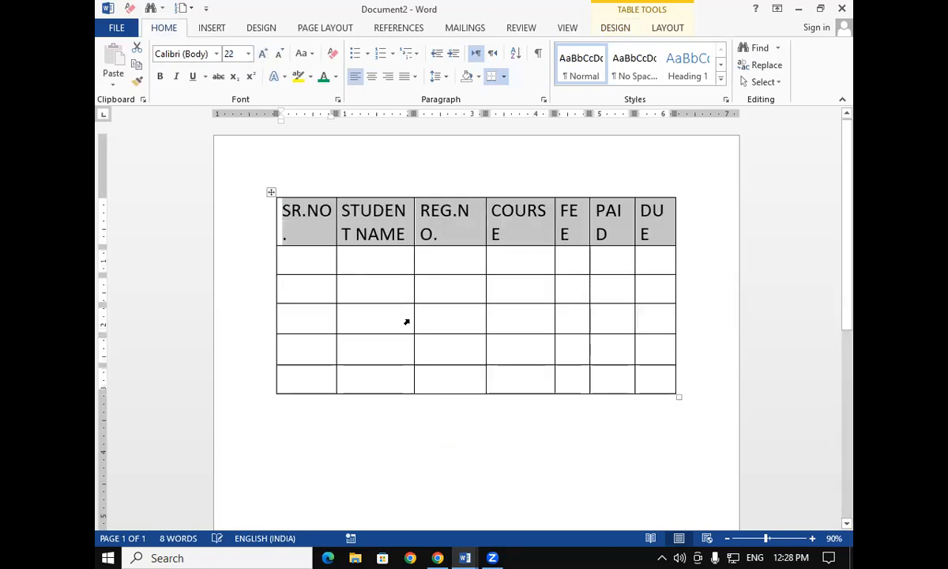
click(278, 55)
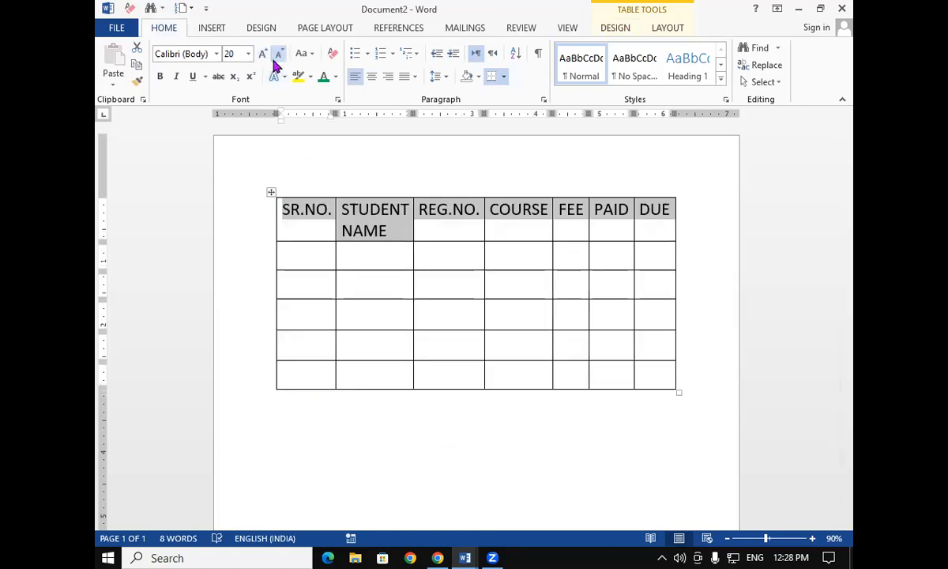
Widen the first column by moving the table's left border outward
click(272, 192)
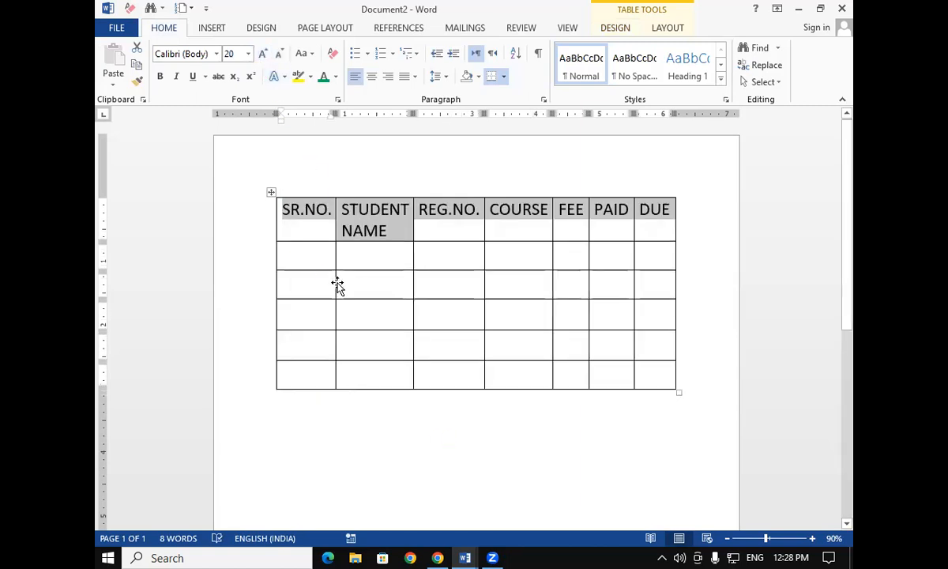
click(381, 345)
click(364, 261)
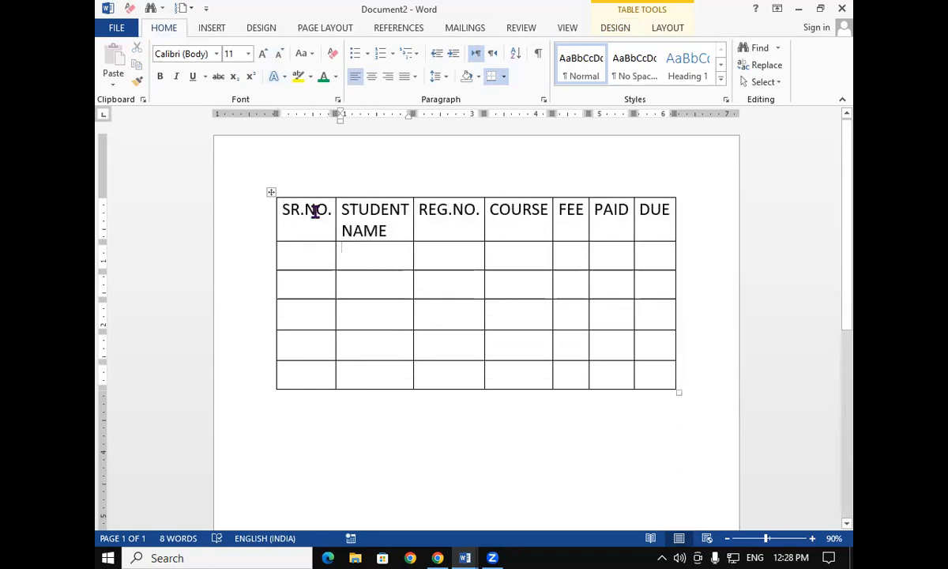
drag(275, 224, 233, 269)
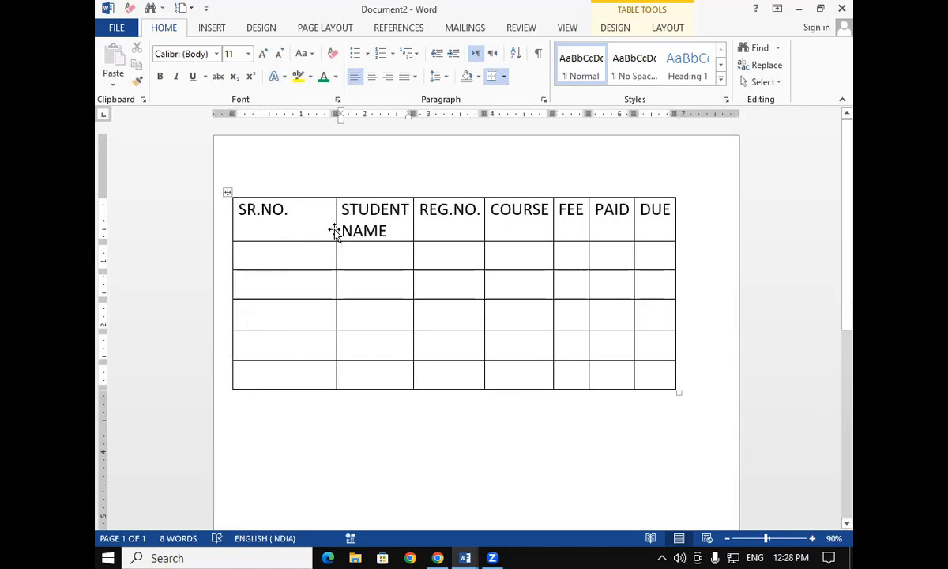
Narrow the first column by moving its right border leftward so STUDENT NAME fits on one line
click(335, 229)
triple_click(335, 229)
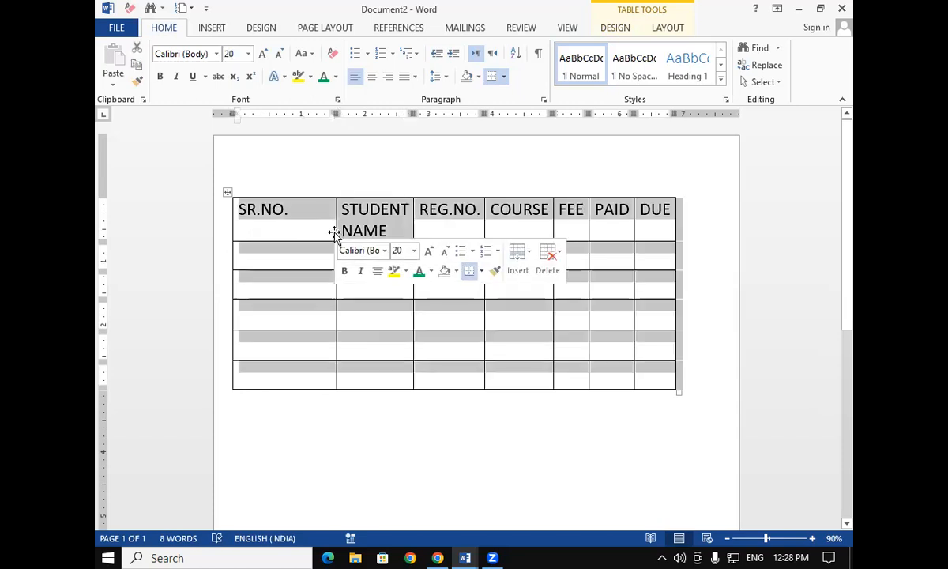
click(351, 231)
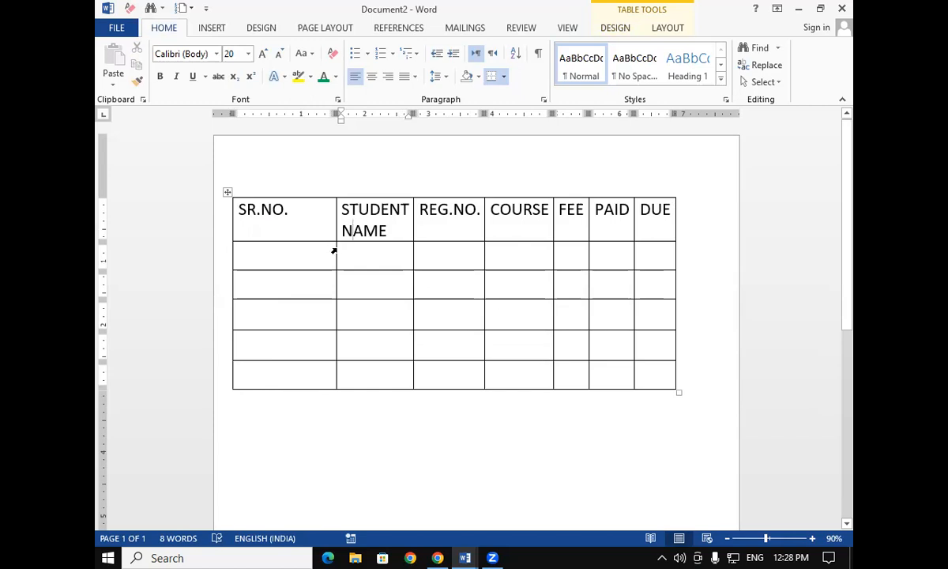
drag(334, 252, 293, 284)
drag(411, 233, 413, 259)
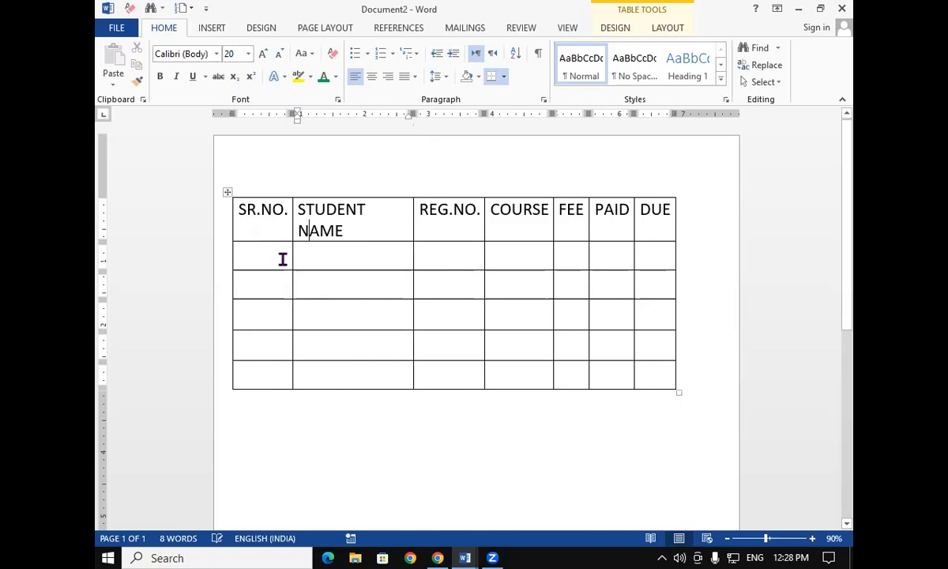
drag(292, 258, 290, 266)
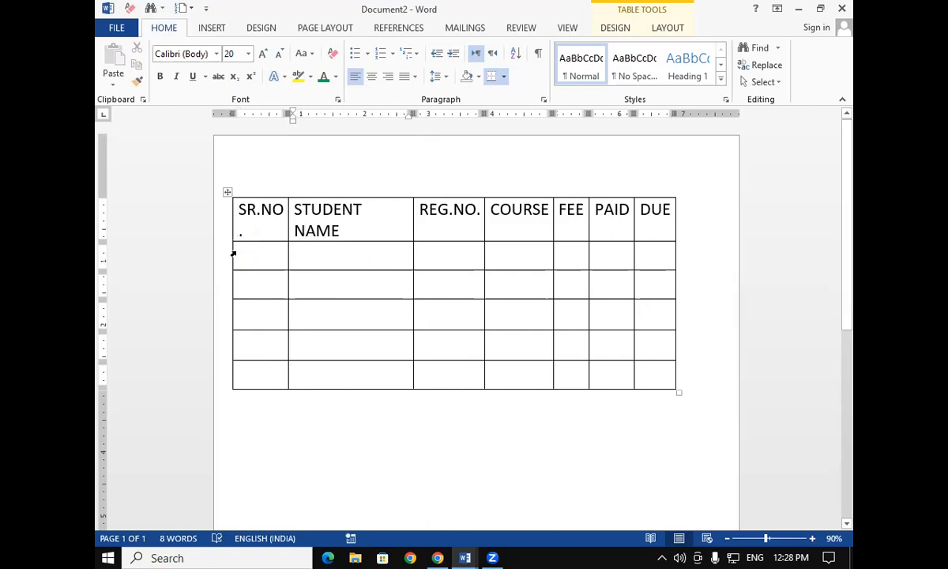
drag(232, 255, 226, 271)
drag(288, 255, 284, 257)
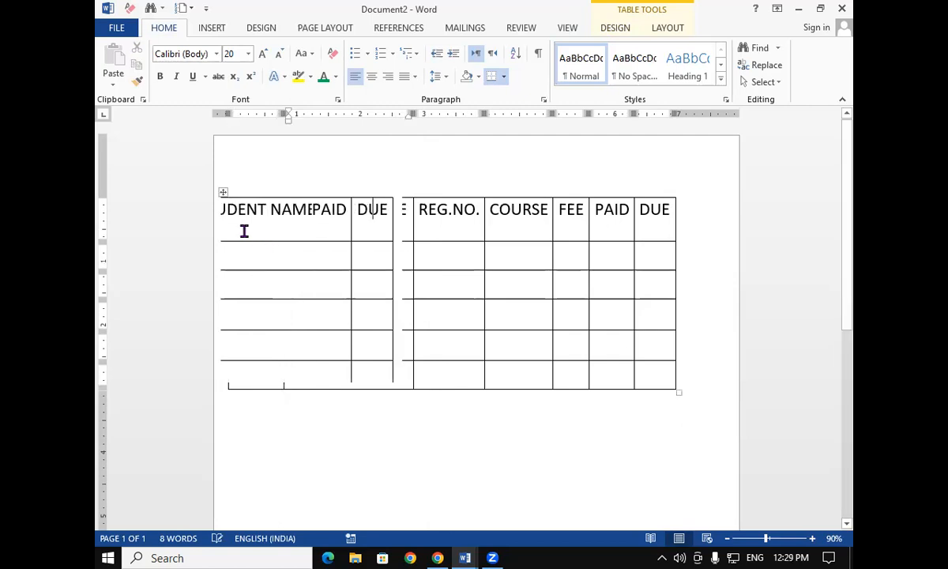
key(ctrl+z)
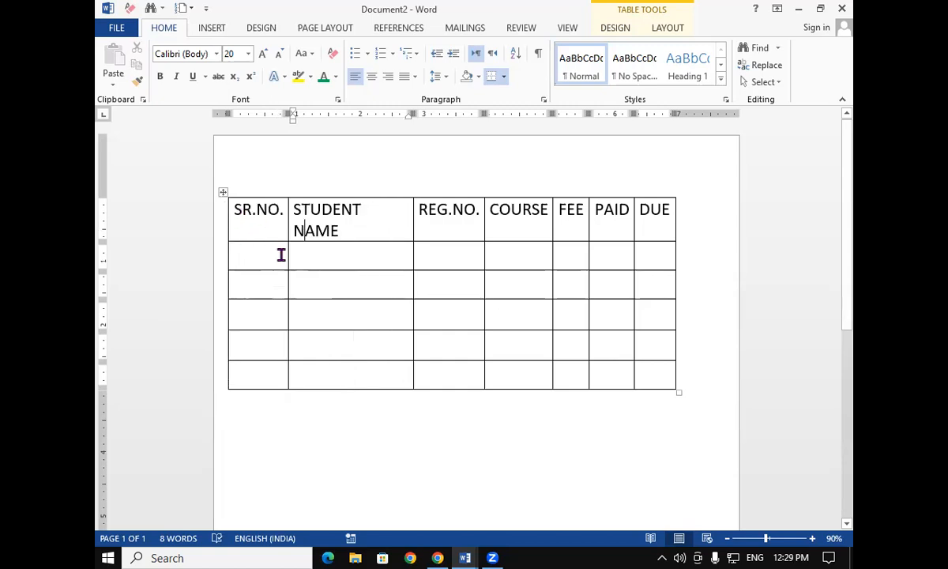
drag(286, 263, 283, 262)
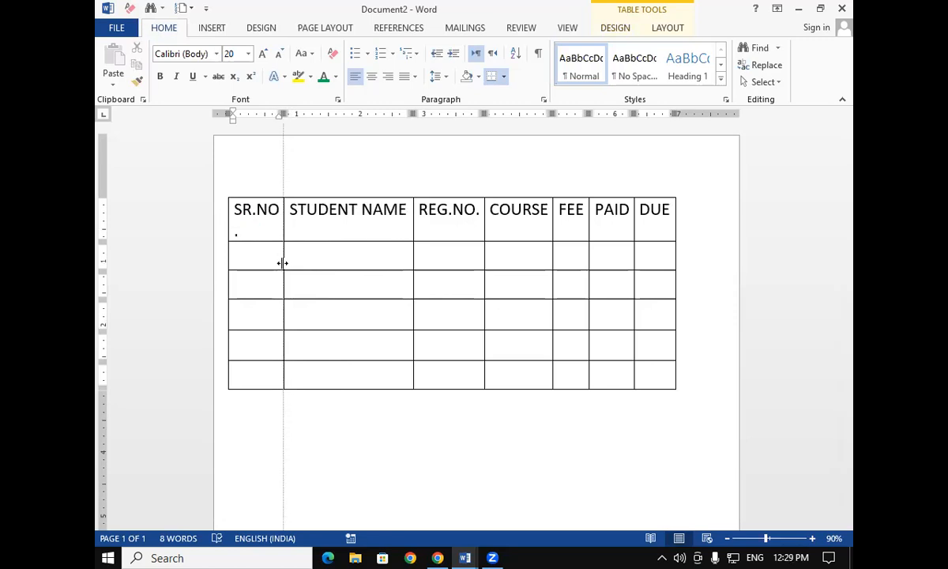
Delete the period that wrapped onto a second line in the SR.NO. heading
click(257, 236)
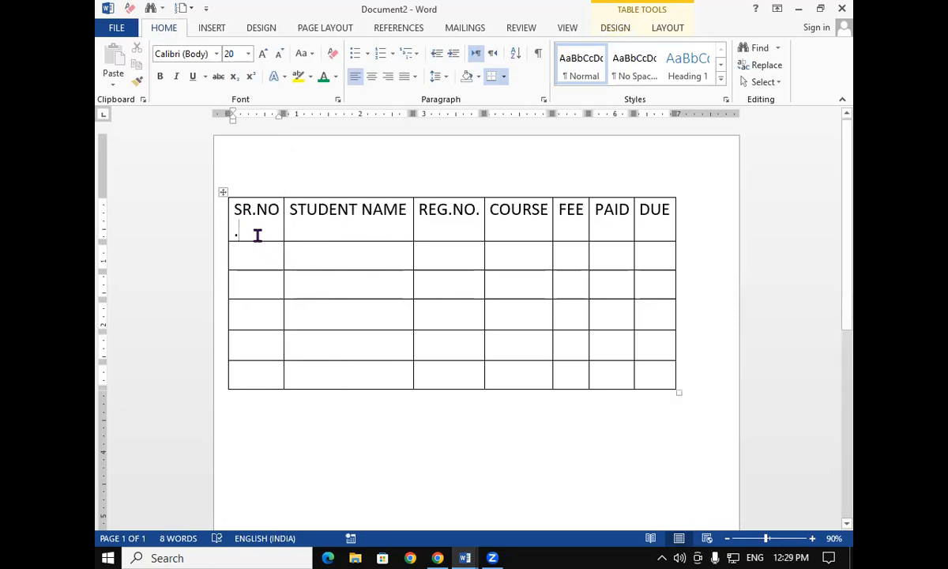
key(BackSpace)
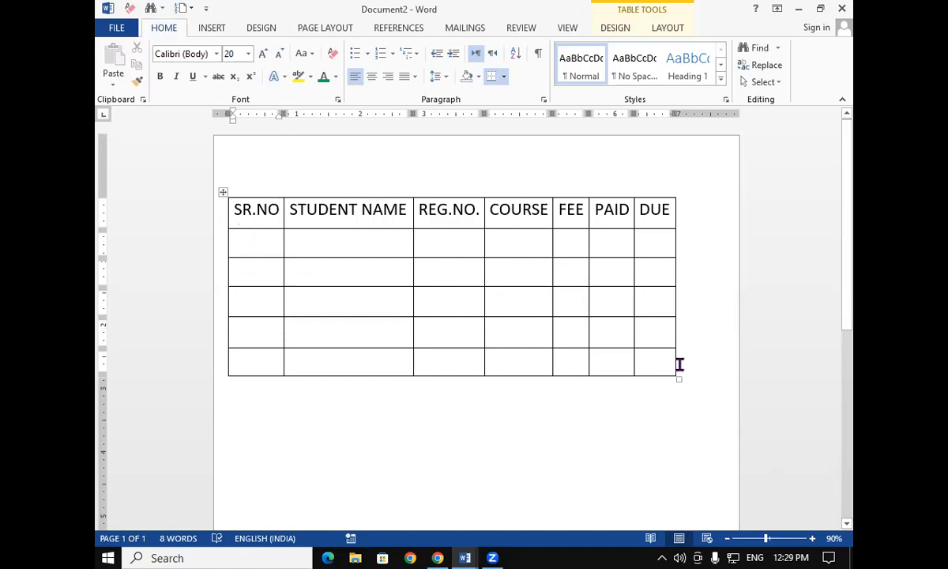
Widen the table by extending its right border, and widen the PAID column by moving its right border
drag(676, 330, 709, 345)
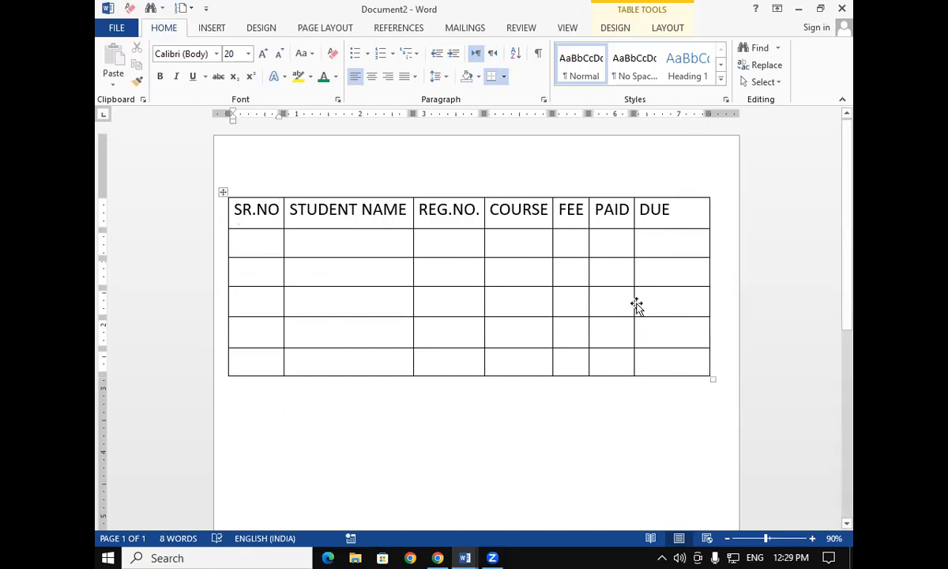
drag(634, 298, 670, 318)
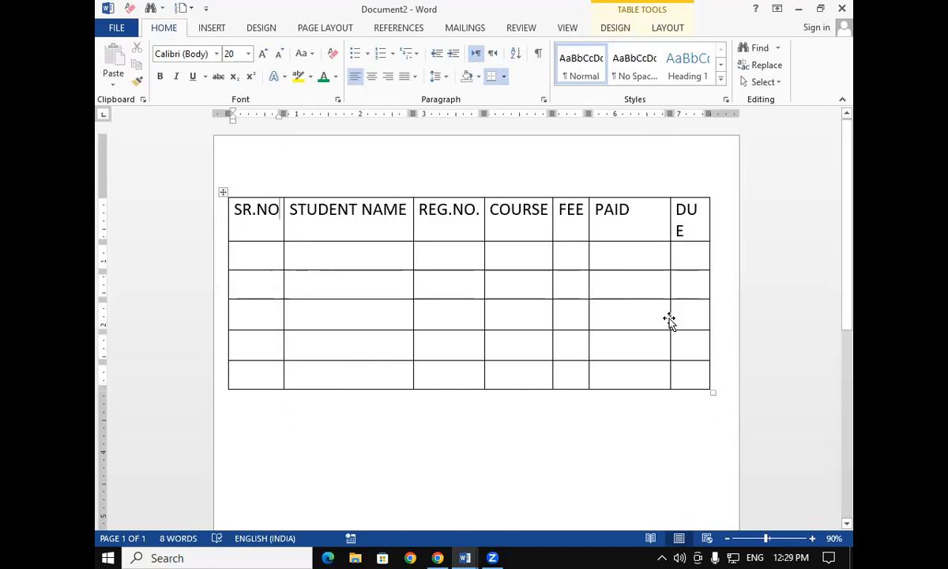
drag(670, 324, 663, 323)
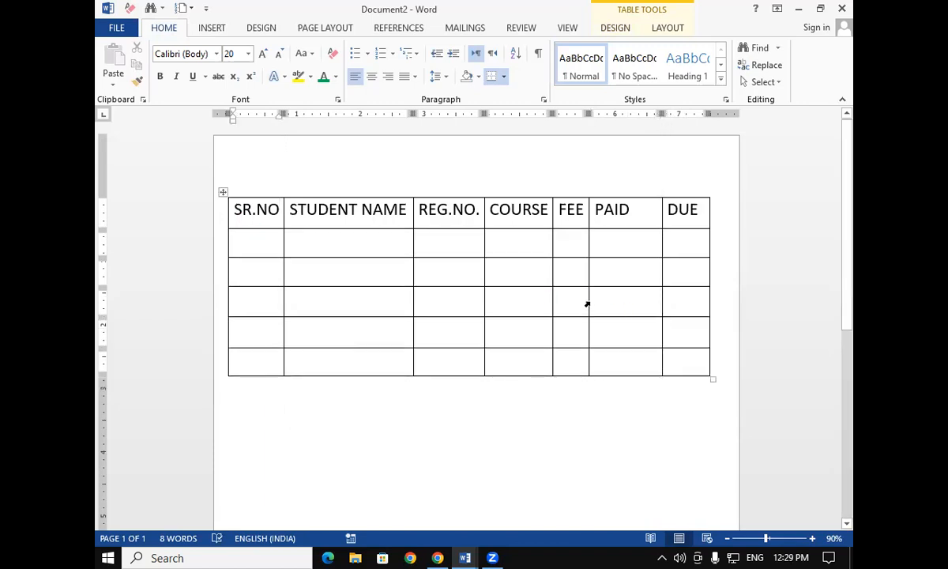
Shift the inner column borders rightward to balance the FEE, COURSE, REG.NO. and first columns, and retype the period in SR.NO
drag(588, 300, 613, 311)
drag(552, 301, 571, 312)
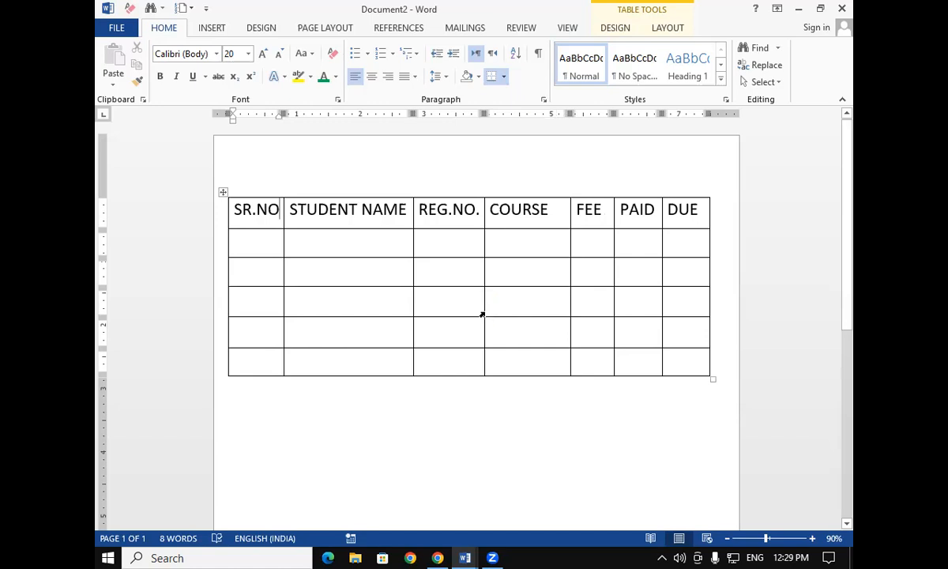
drag(483, 309, 499, 313)
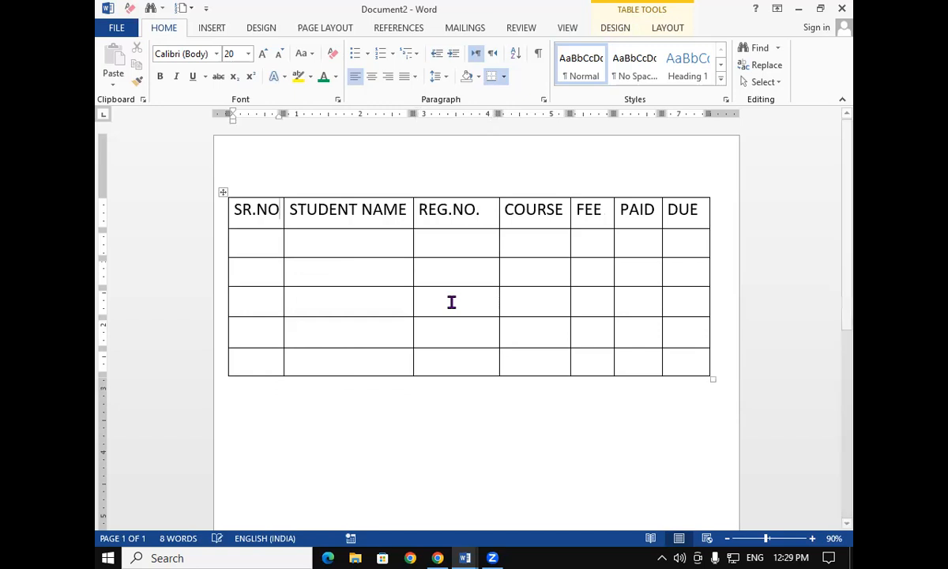
drag(416, 301, 427, 307)
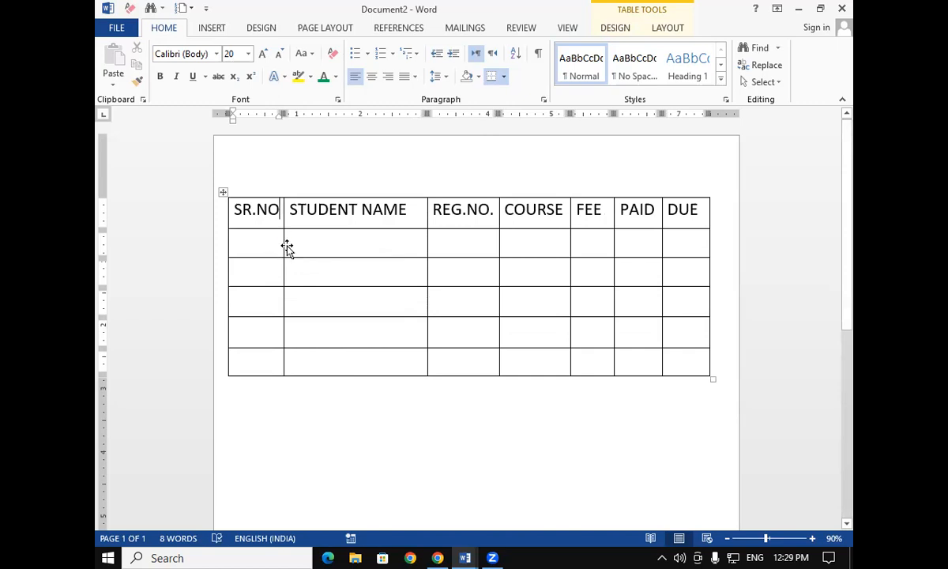
drag(284, 245, 295, 245)
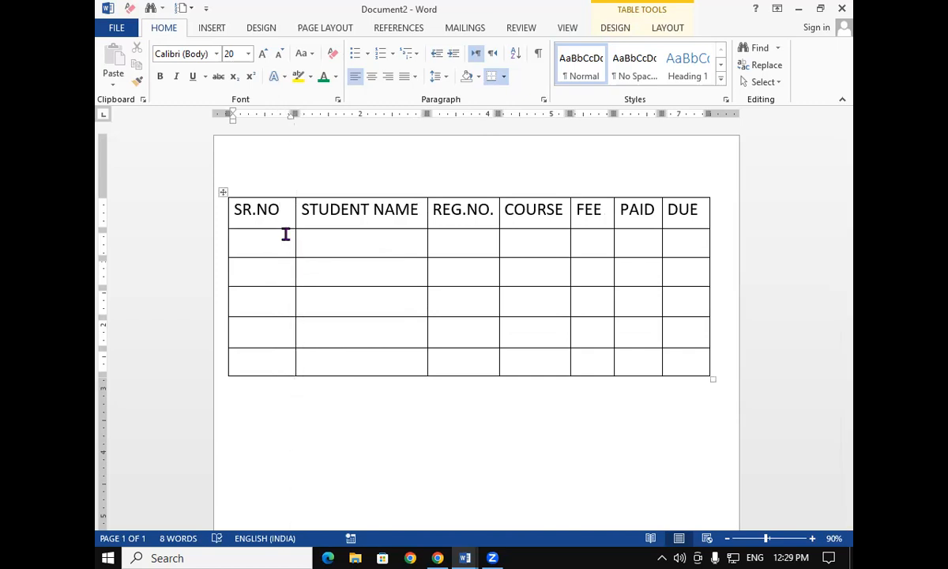
text(.)
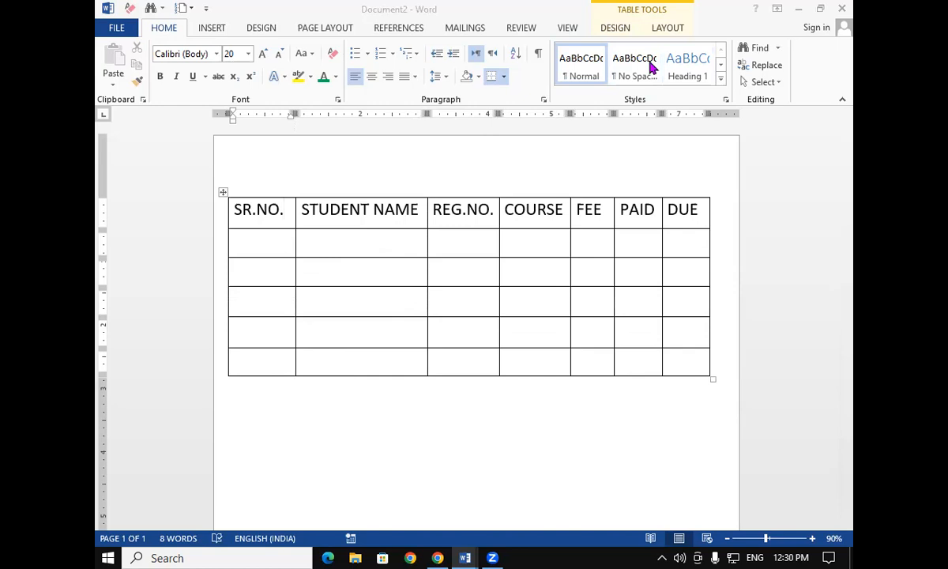
Select the header row and make its text bold
click(536, 273)
click(611, 31)
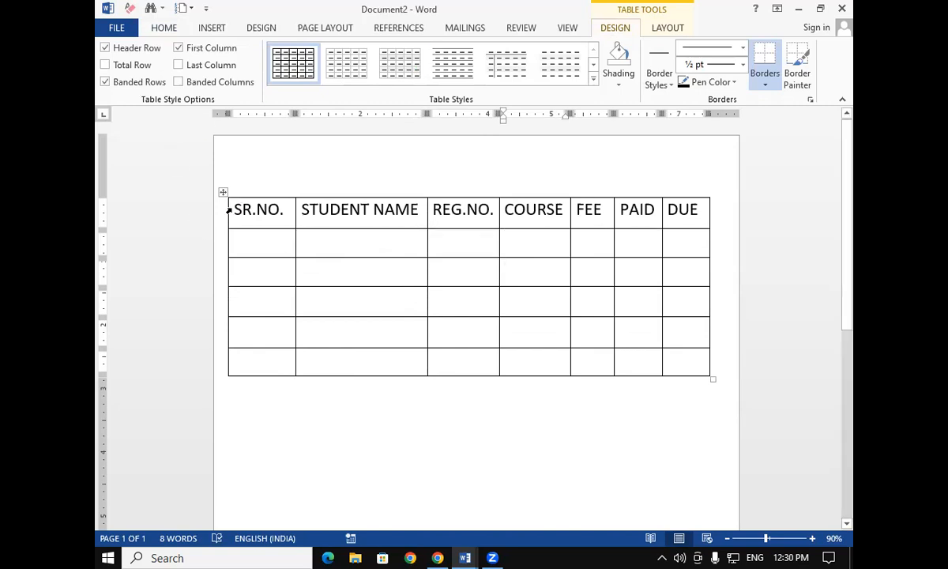
drag(245, 207, 700, 206)
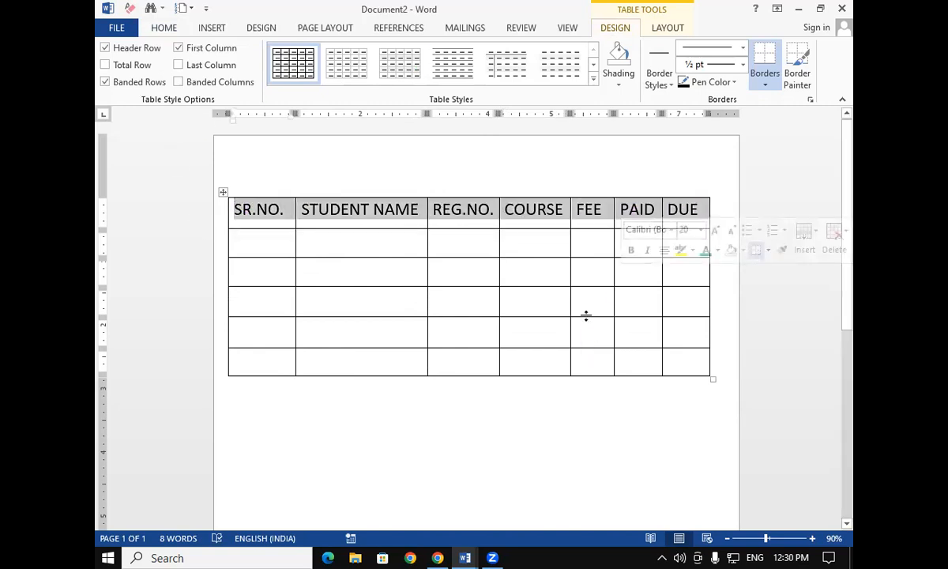
key(ctrl+b)
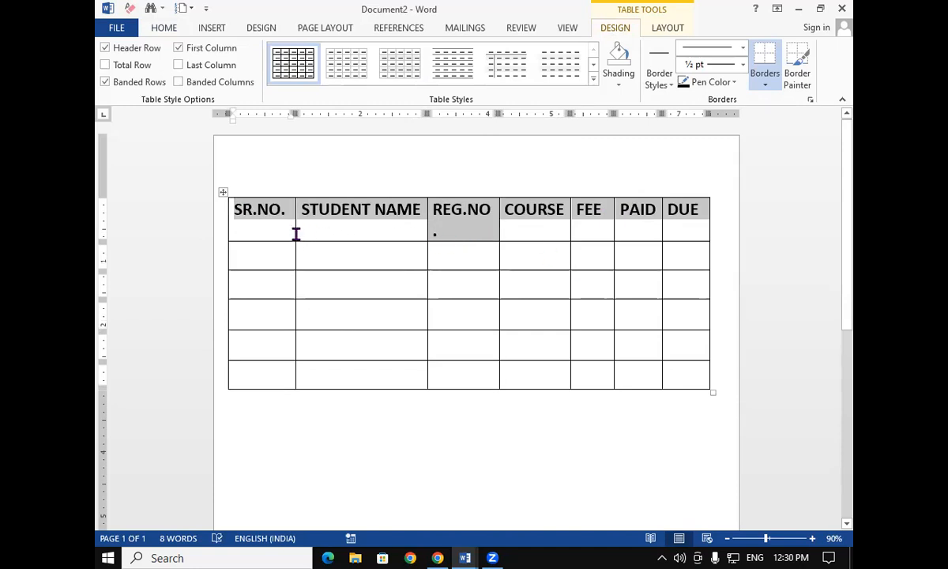
Delete the period after REG.NO so the heading fits on one line
drag(294, 256, 296, 261)
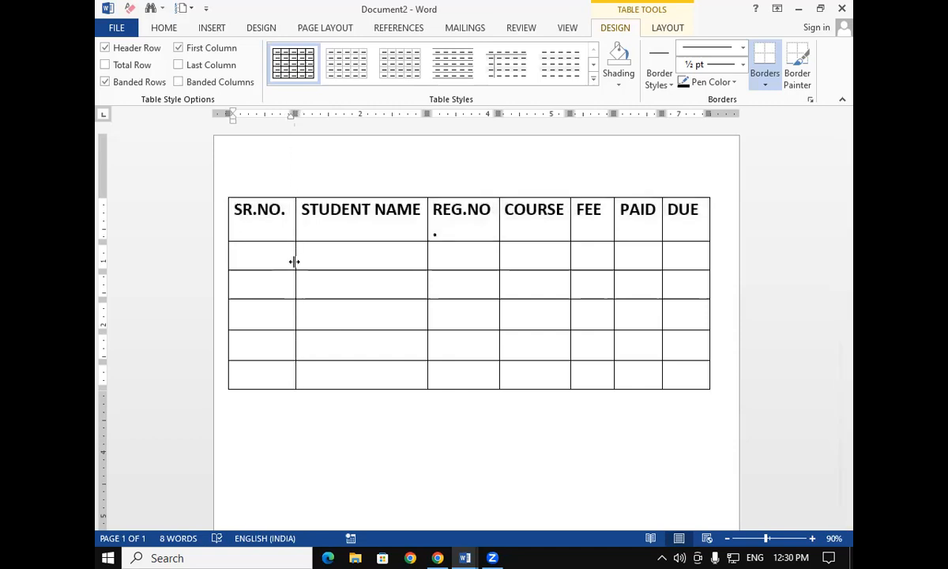
drag(426, 285, 428, 289)
click(365, 315)
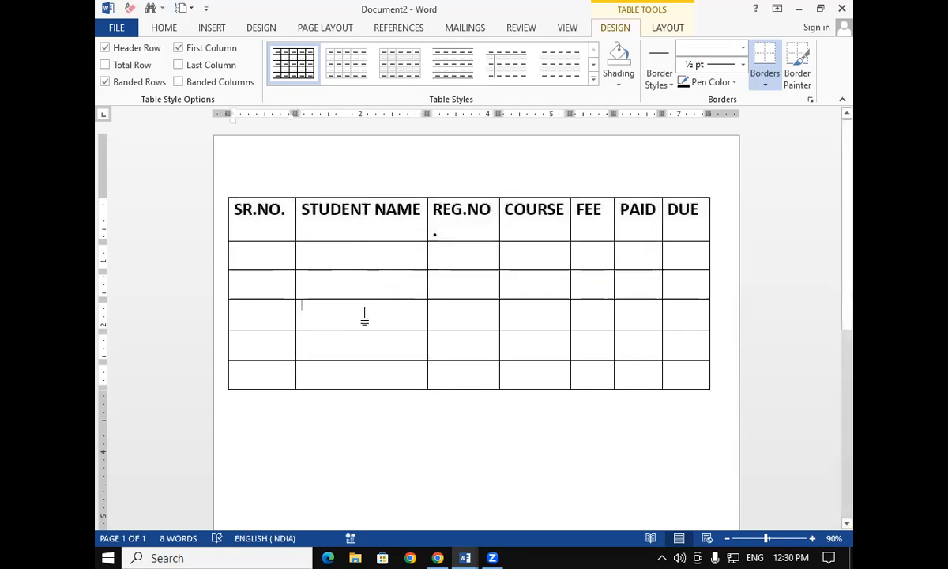
click(446, 235)
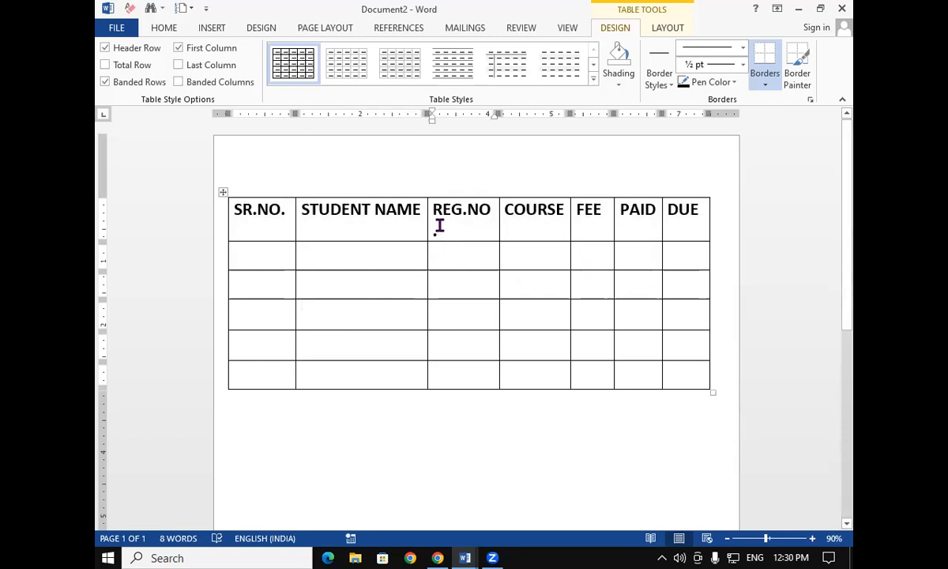
key(BackSpace)
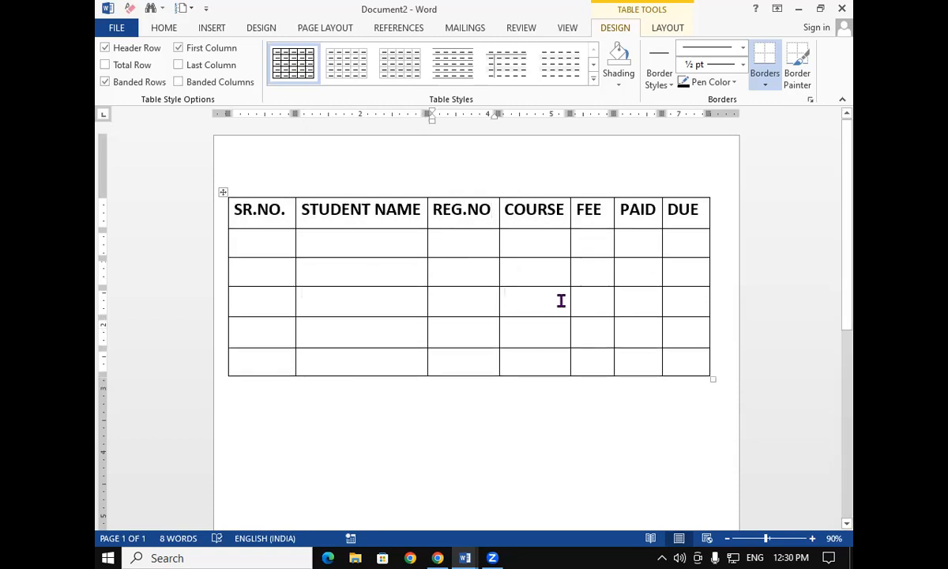
Select the whole table and apply an orange grid table style
drag(235, 210, 673, 362)
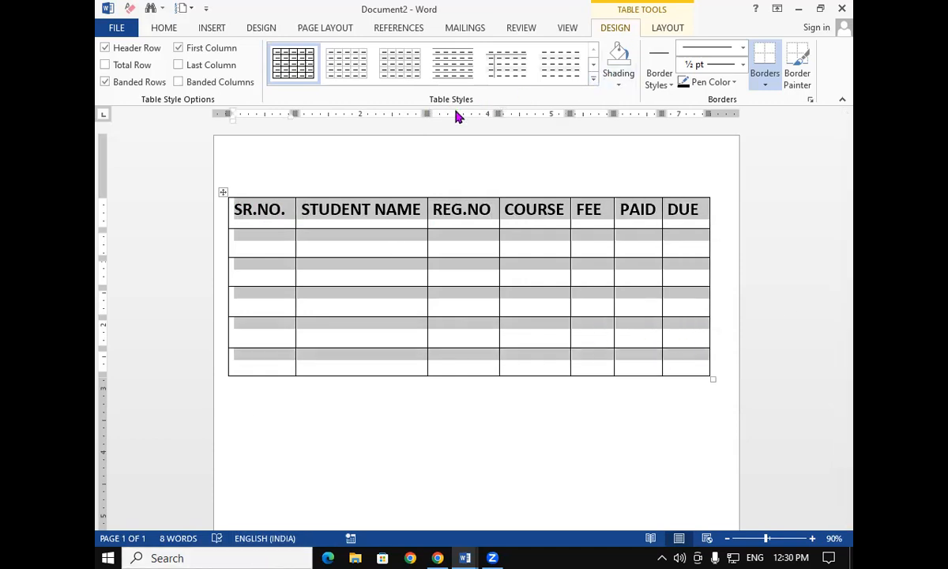
click(595, 79)
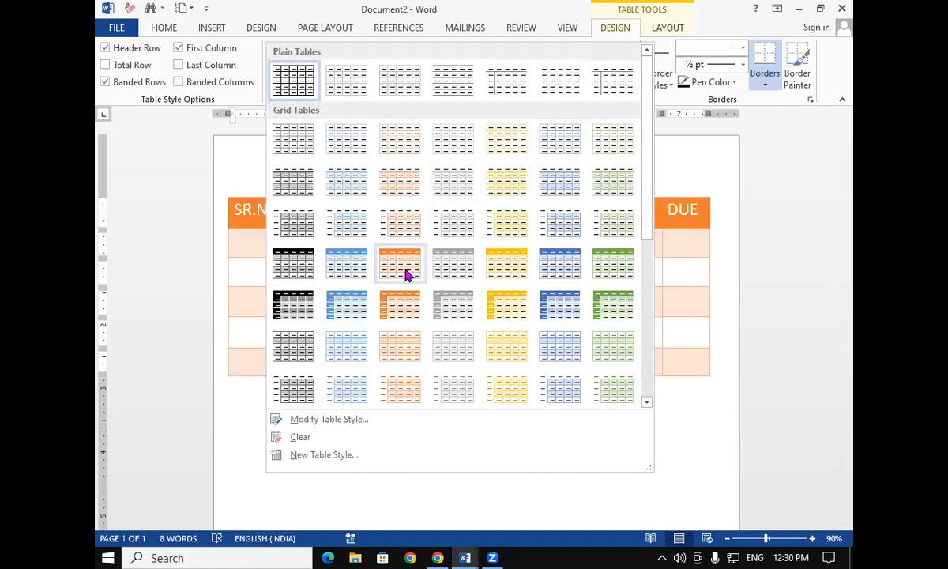
click(405, 273)
click(448, 310)
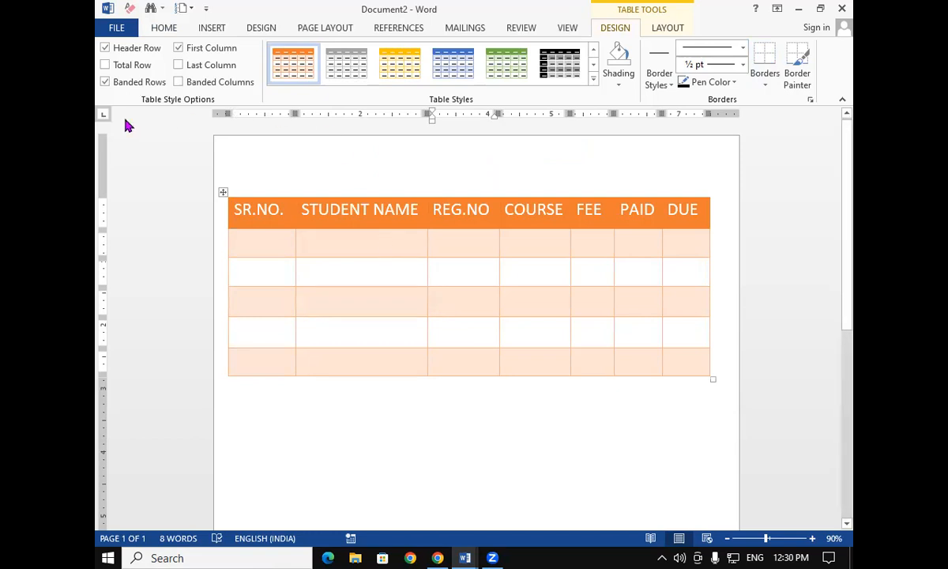
Turn off the Header Row, Banded Rows and First Column table style options
click(108, 49)
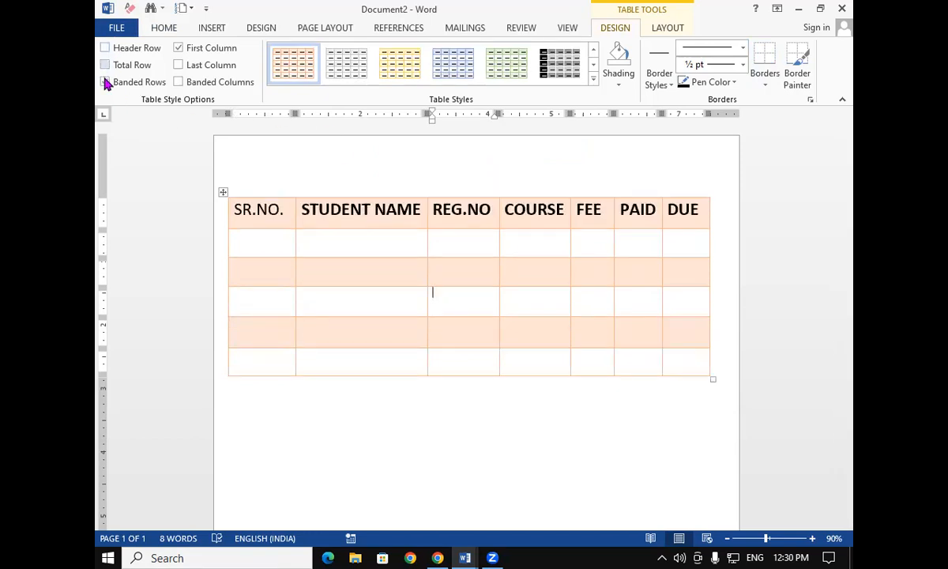
click(106, 82)
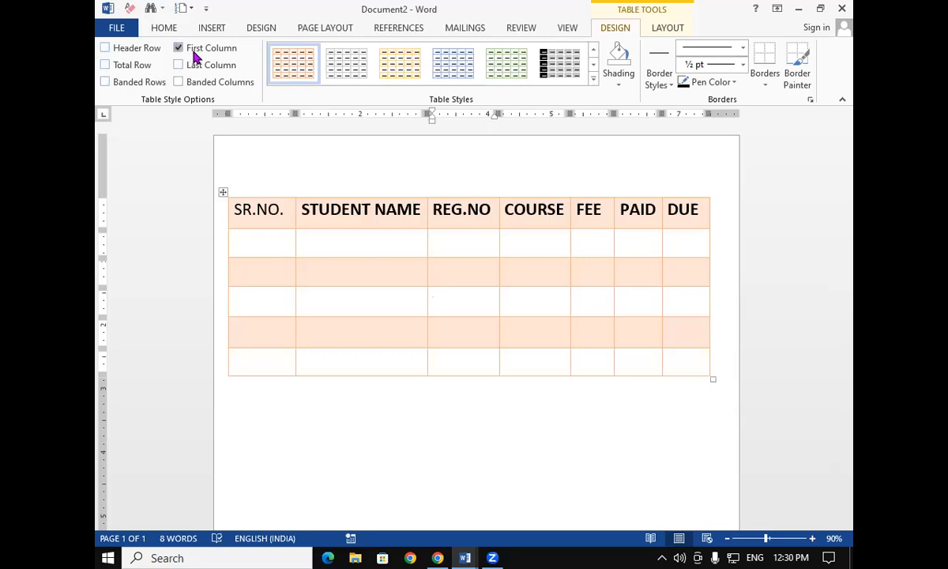
click(179, 48)
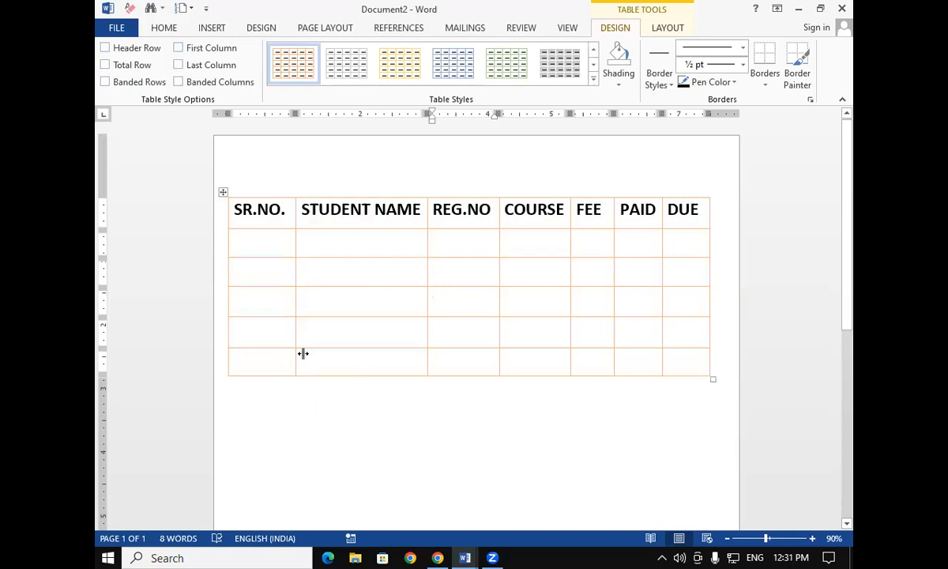
Turn on all six table style options: Header Row, Total Row, Banded Rows, First Column, Last Column and Banded Columns
click(141, 49)
click(126, 66)
click(132, 83)
click(193, 82)
click(197, 66)
click(197, 49)
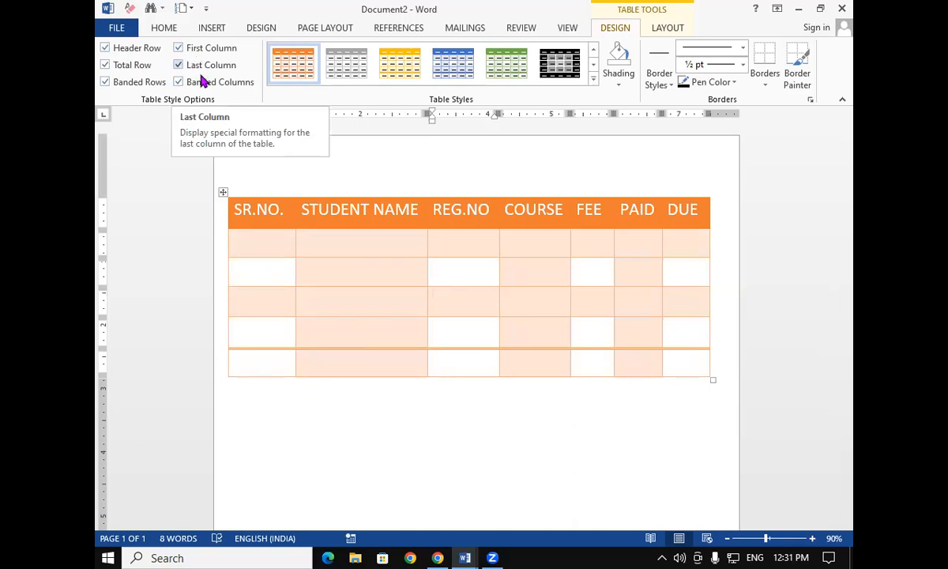
Turn off the Banded Columns, First Column, Last Column and Banded Rows options, keeping Header Row and Total Row
click(201, 87)
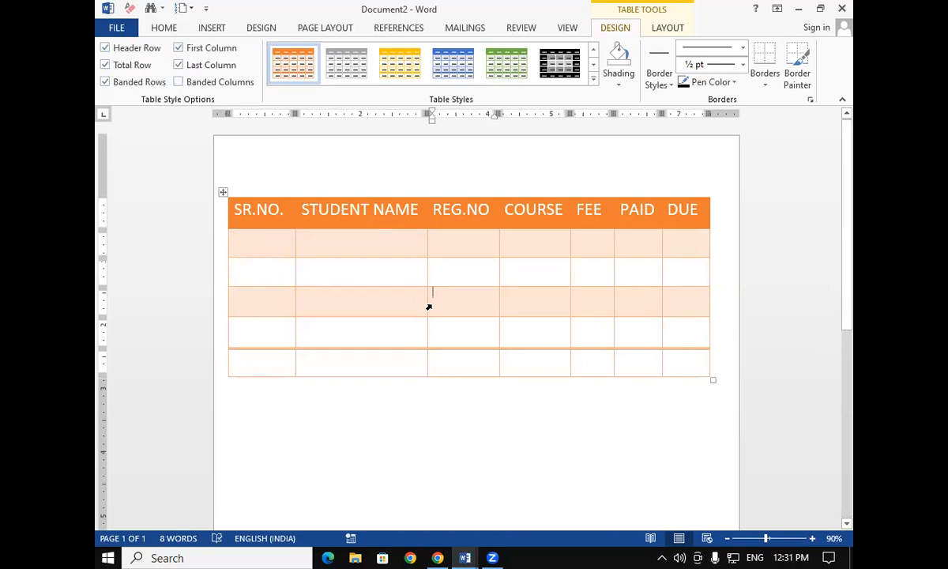
click(181, 50)
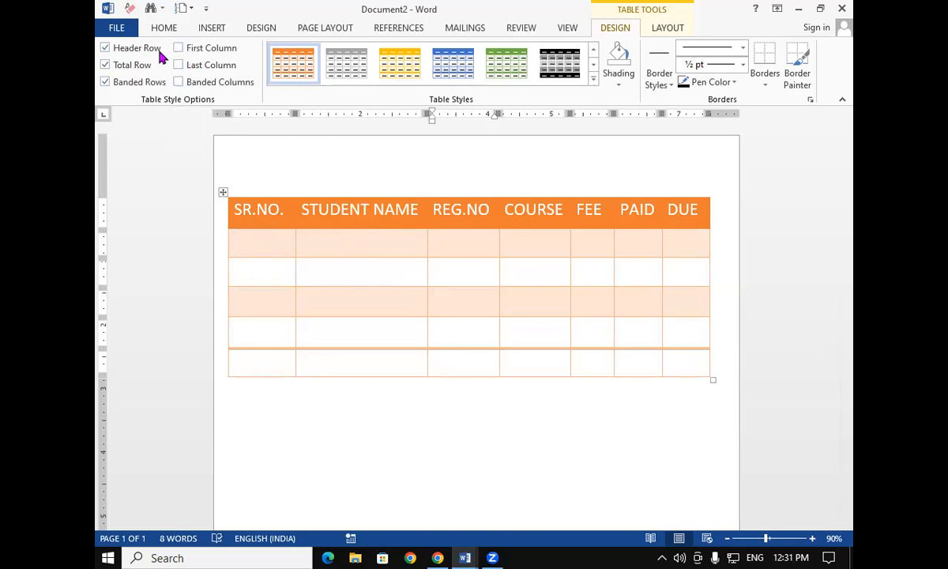
click(113, 84)
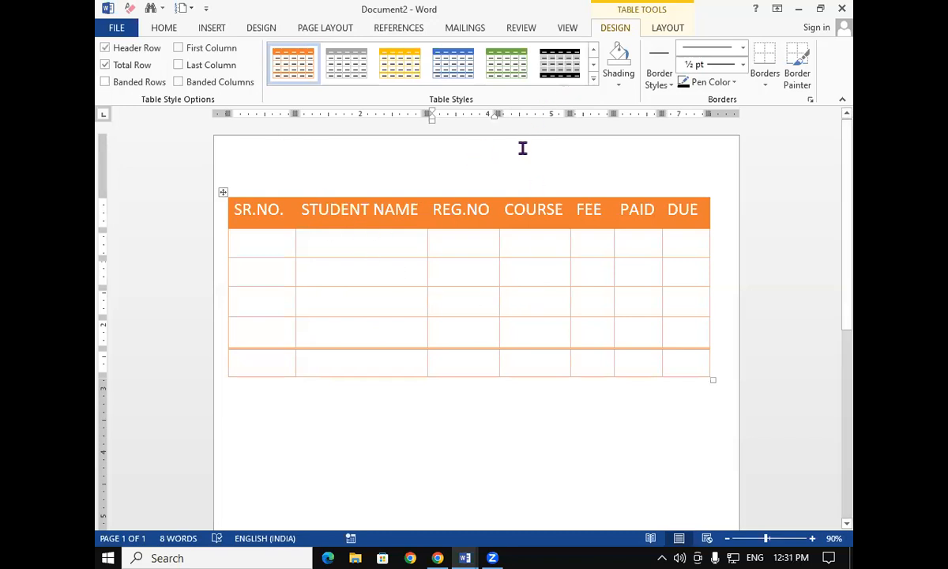
Try table styles from the gallery, ending with the black grid table style
click(594, 79)
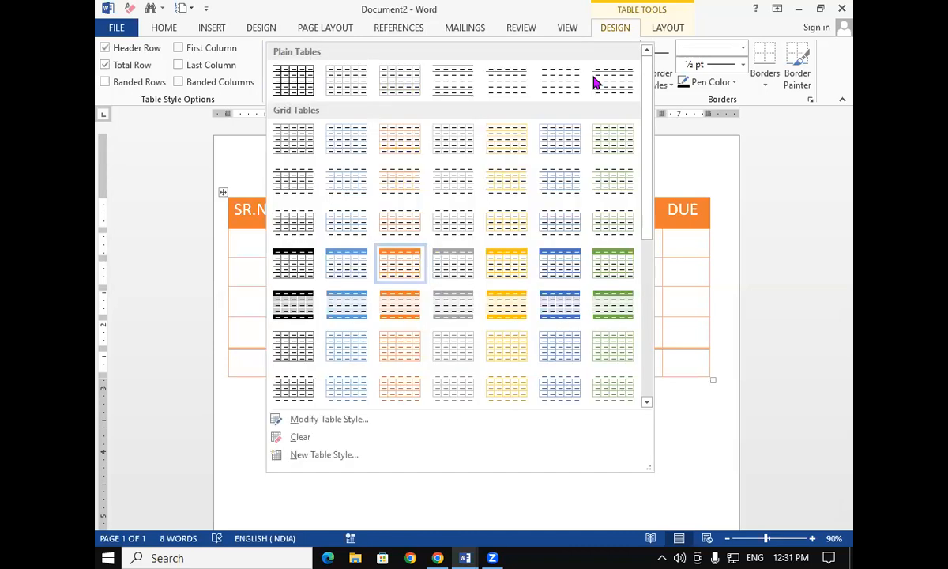
key(Escape)
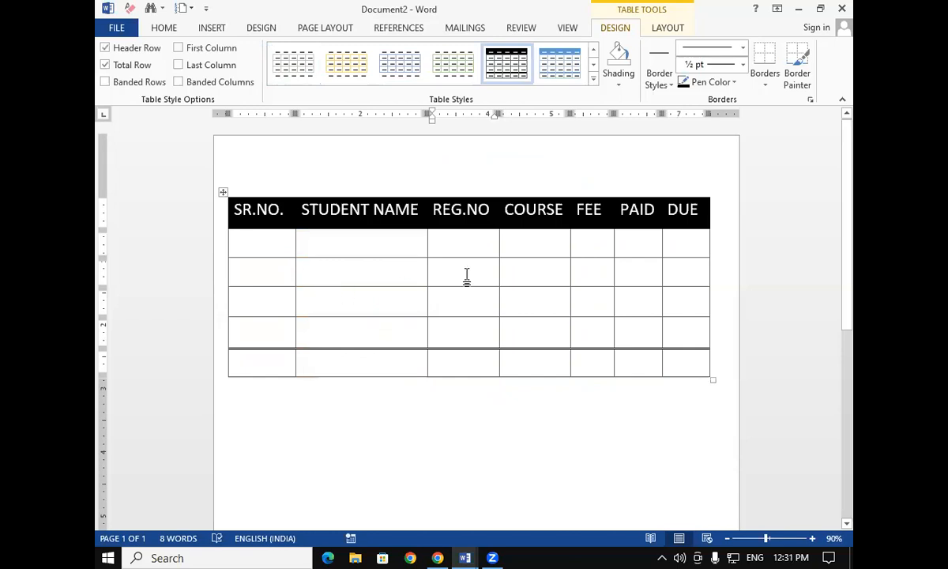
click(595, 79)
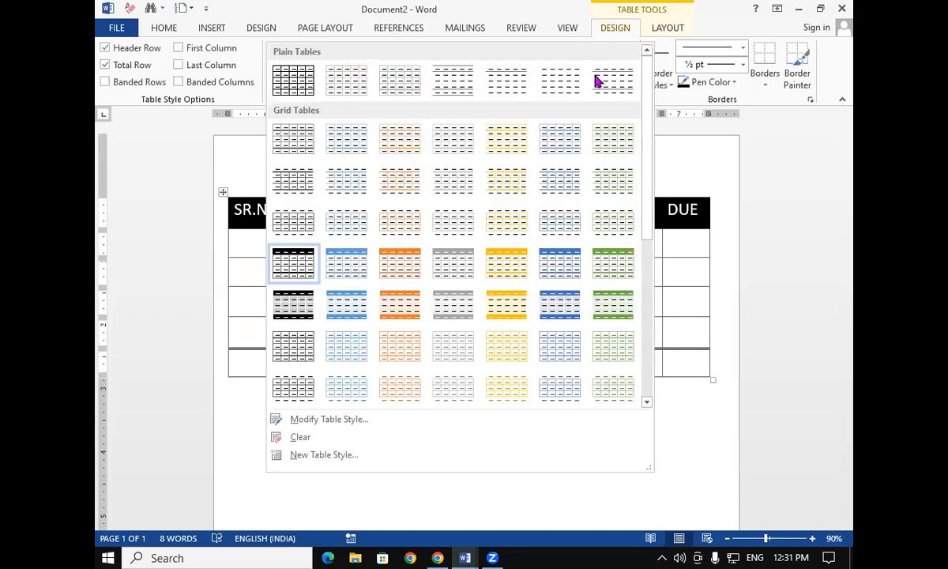
click(613, 274)
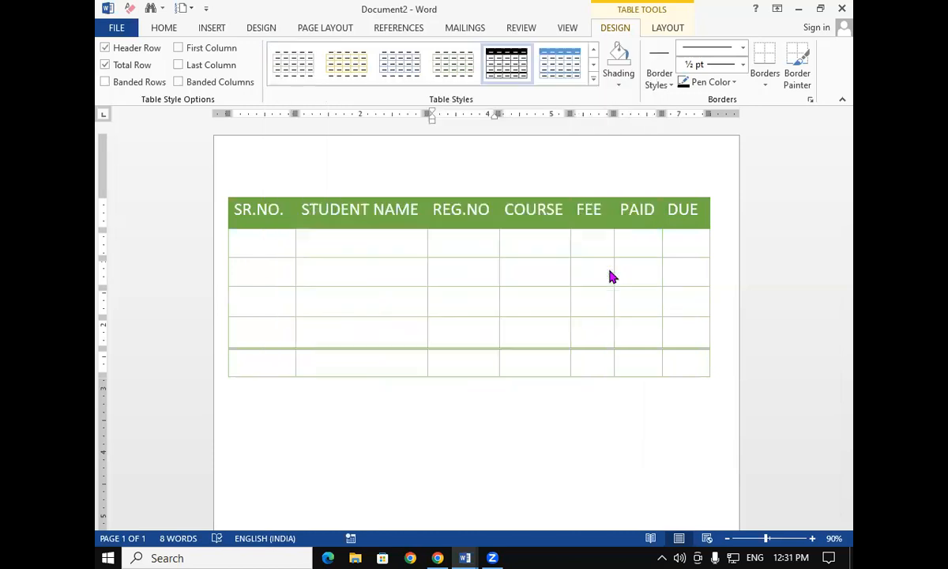
click(593, 81)
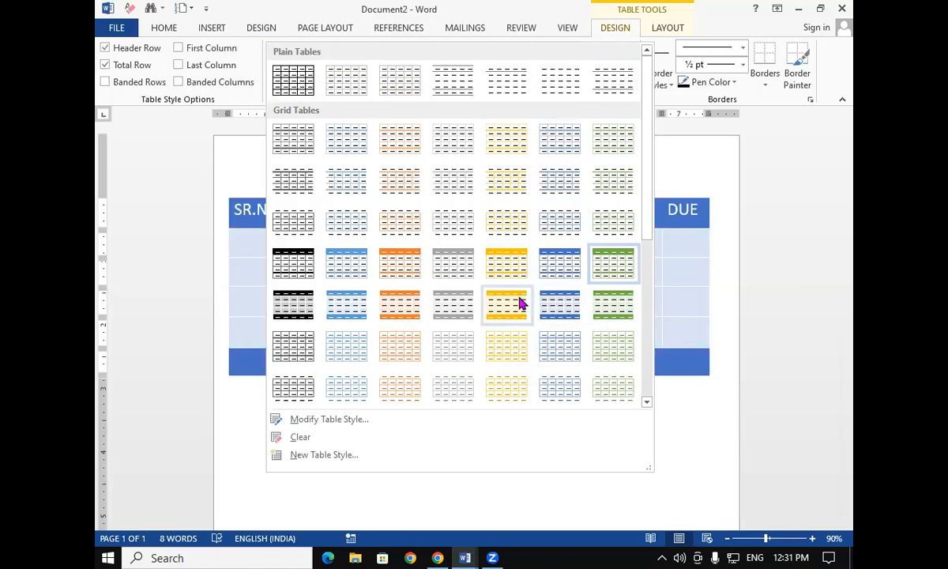
click(307, 265)
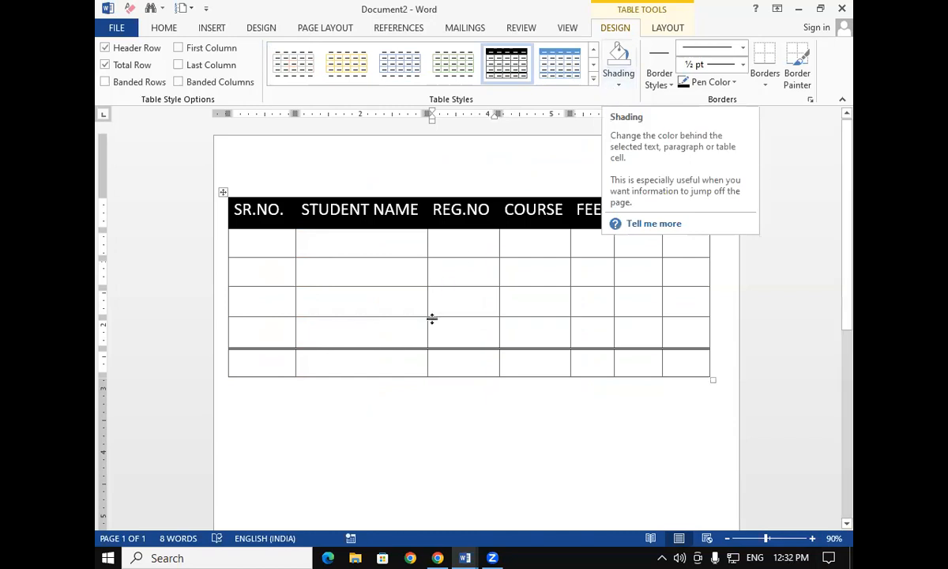
Select the header row and shade it red
click(296, 249)
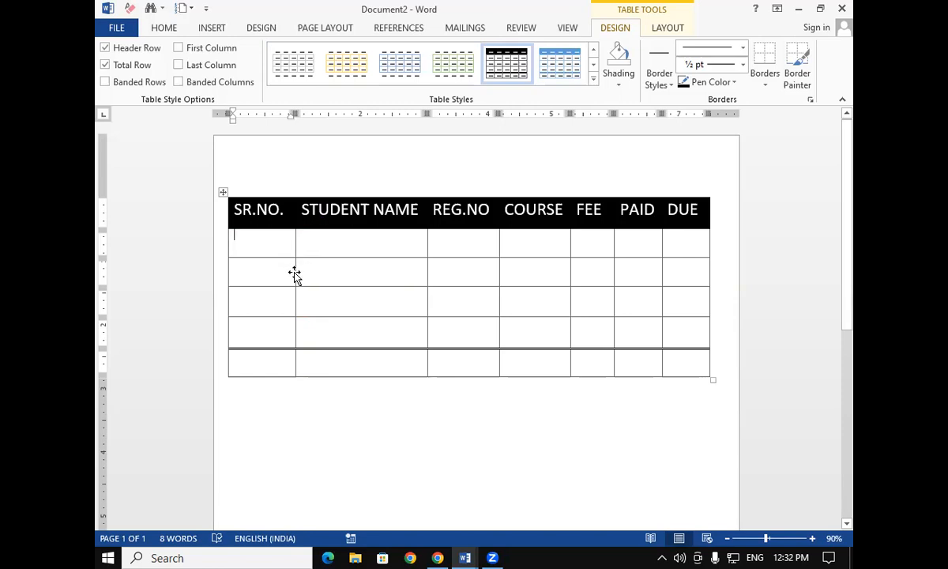
click(301, 265)
drag(236, 208, 674, 228)
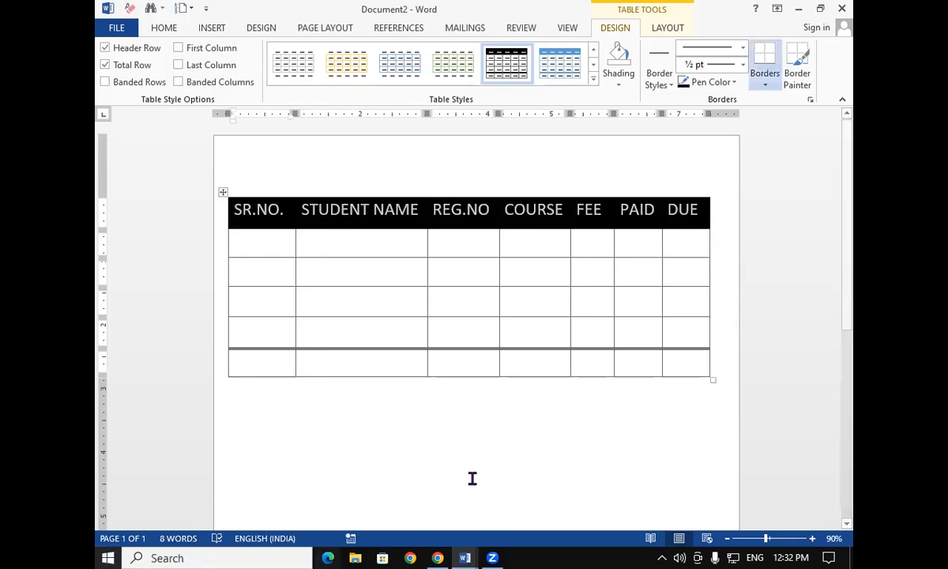
click(625, 73)
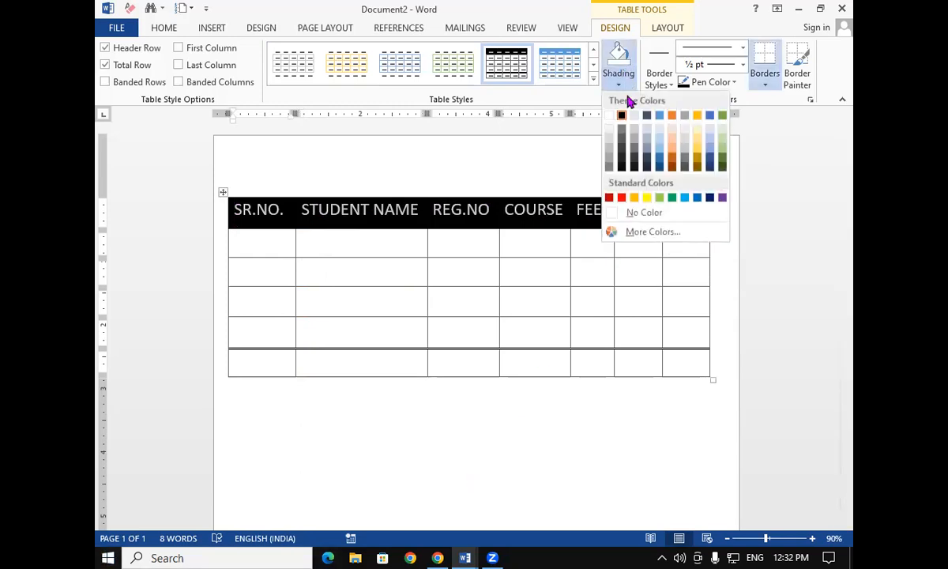
click(624, 198)
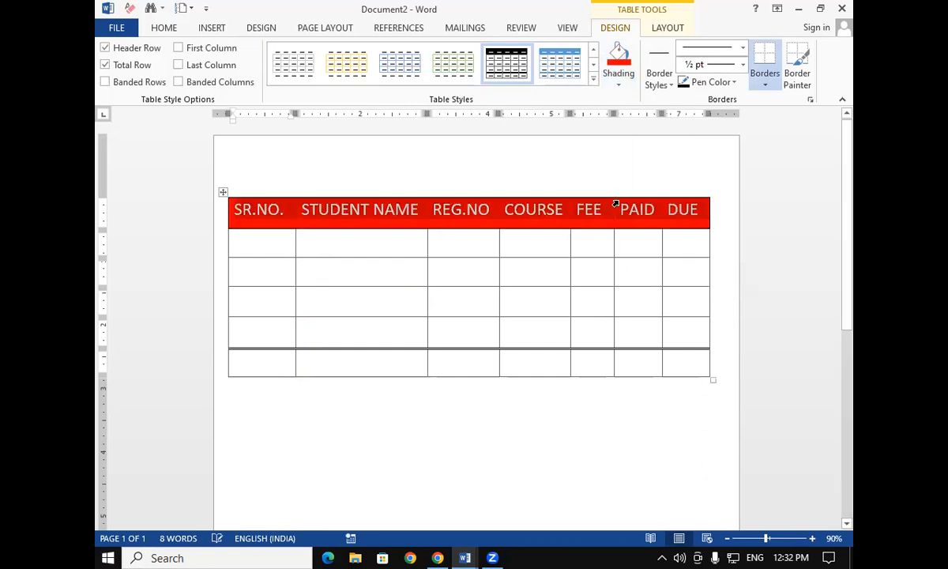
Pick a grey theme border style and paint it over several column borders
click(530, 311)
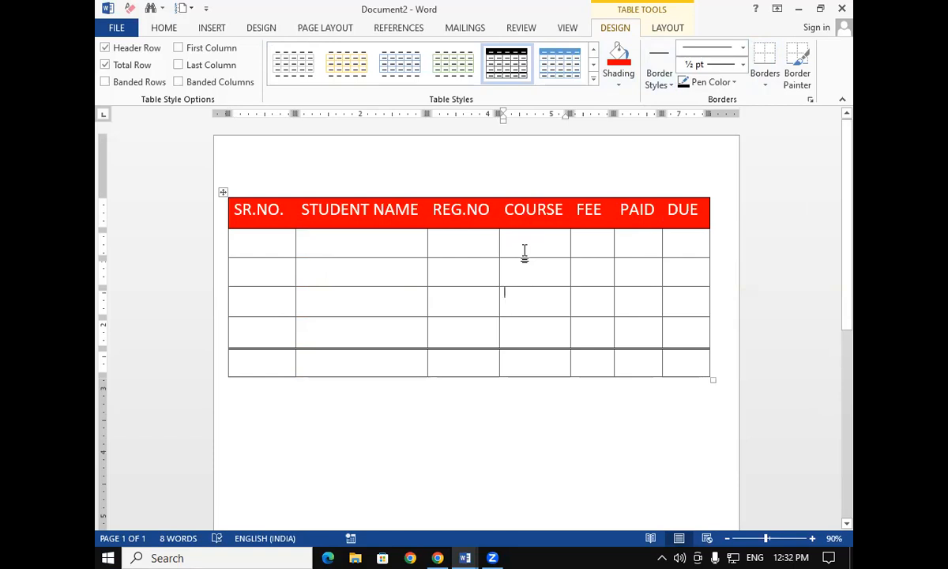
click(666, 86)
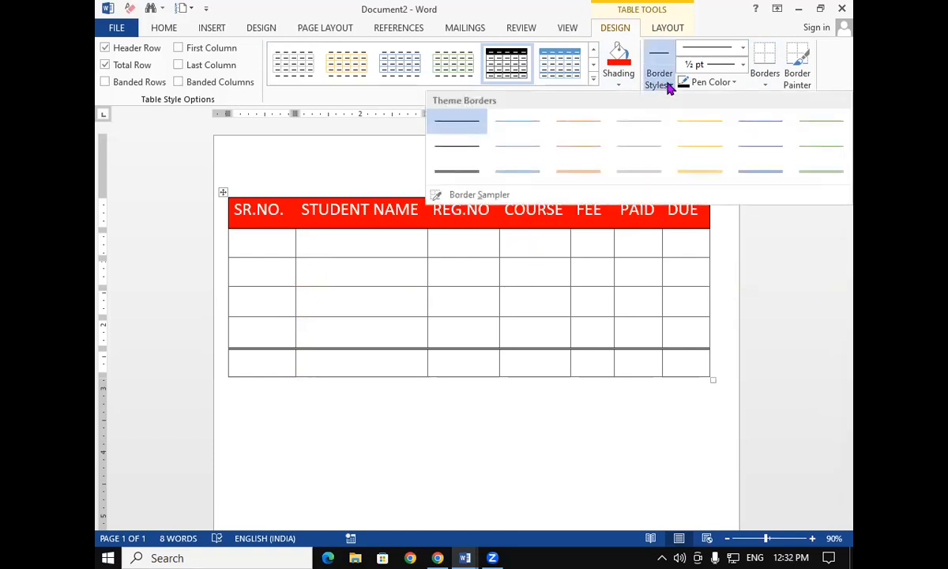
click(636, 172)
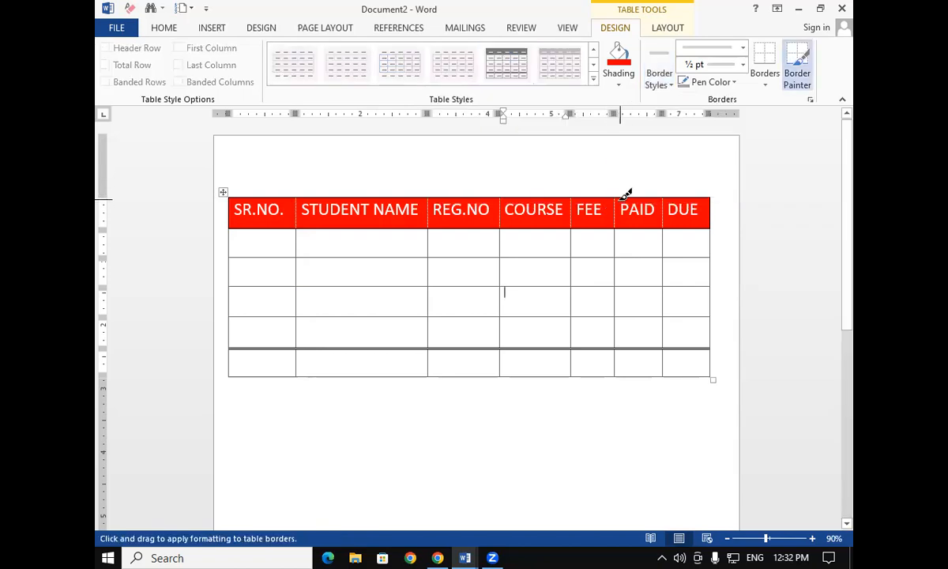
drag(618, 194, 617, 375)
drag(427, 198, 437, 375)
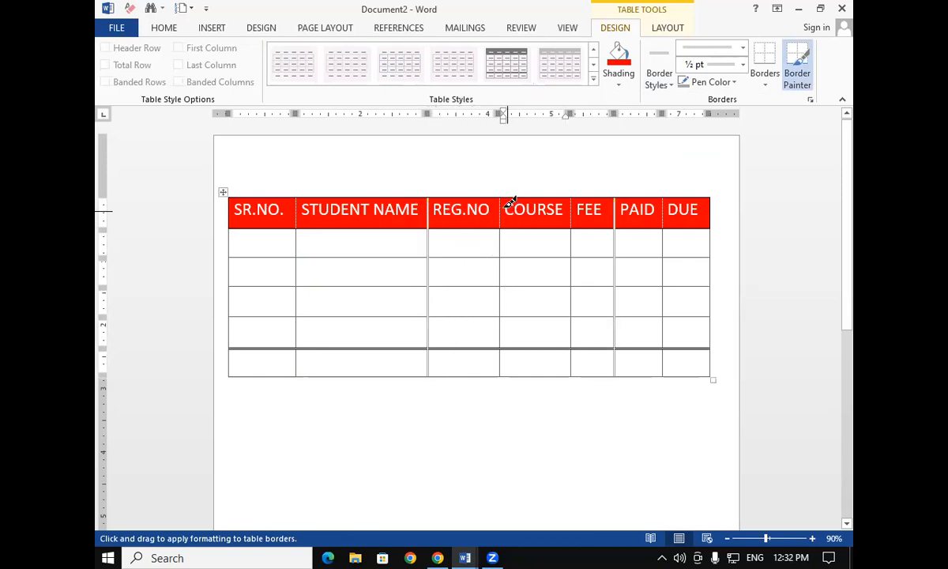
mouse_move(509, 190)
mouse_down()
mouse_move(519, 315)
mouse_move(510, 382)
mouse_up()
mouse_move(302, 193)
mouse_down()
mouse_move(299, 315)
mouse_move(348, 339)
mouse_up()
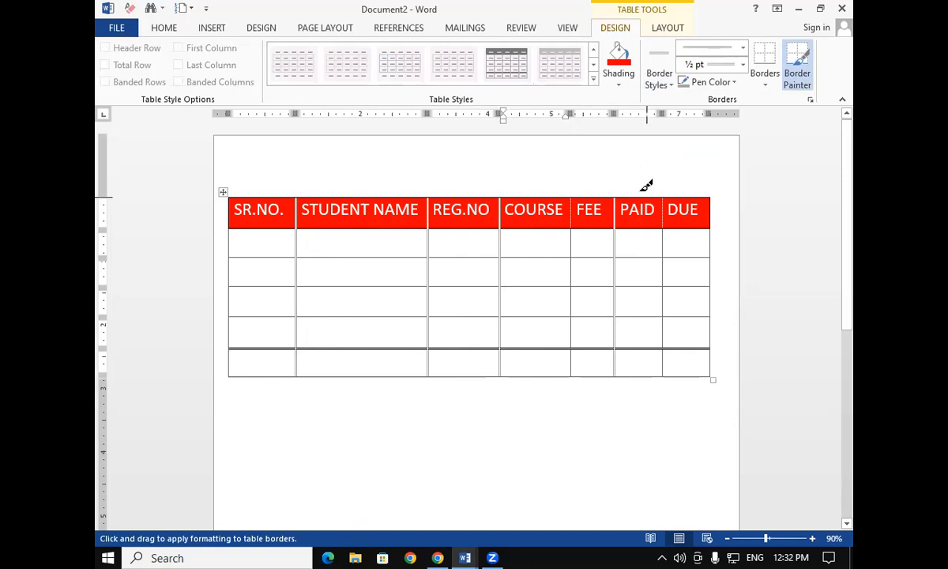
Set the pen colour to red and paint red lines over the first column borders
click(735, 83)
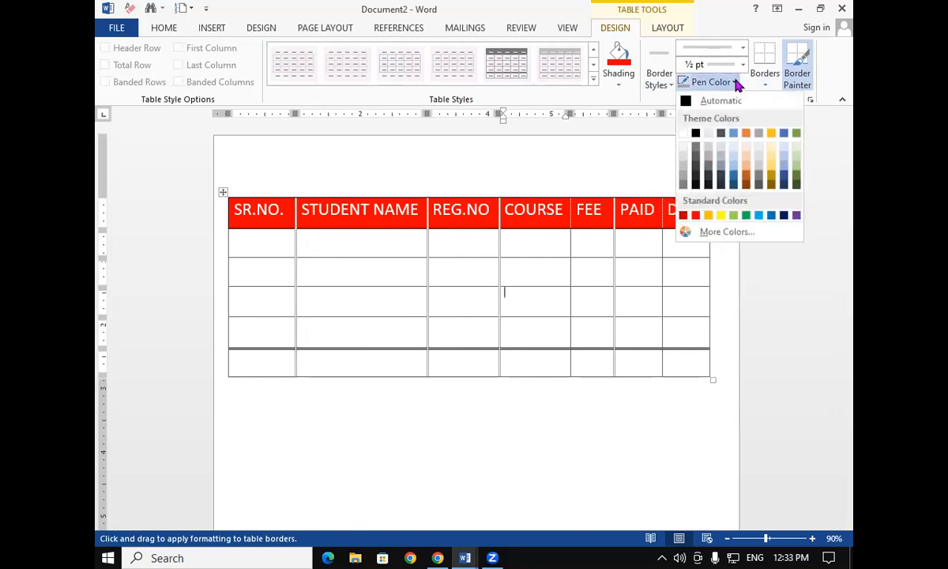
click(556, 317)
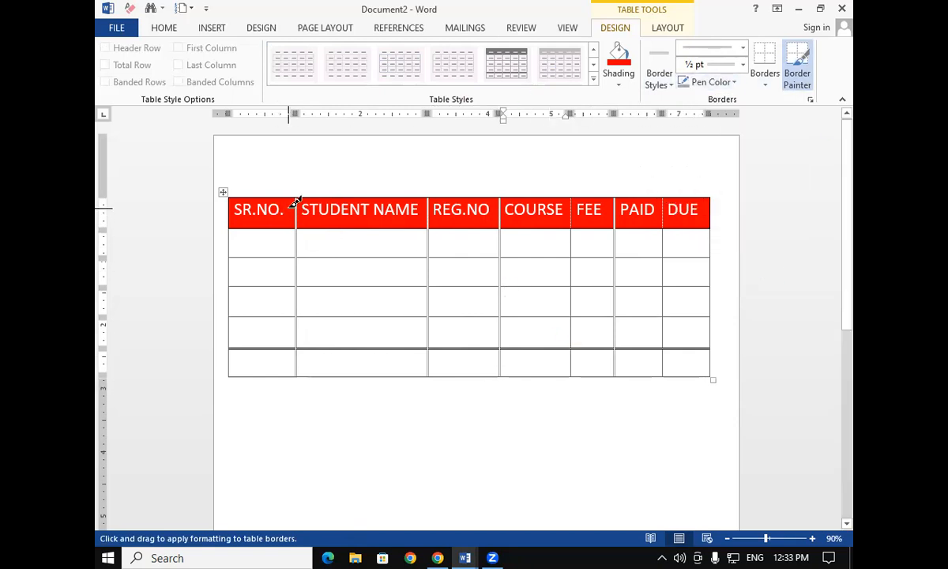
mouse_move(232, 255)
mouse_down()
mouse_move(338, 263)
mouse_move(684, 237)
mouse_up()
click(737, 84)
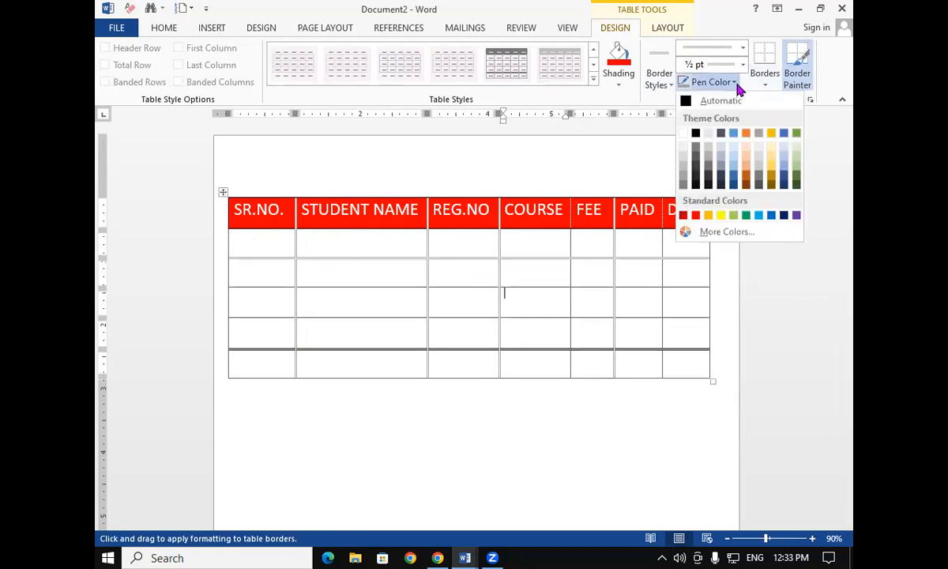
click(695, 215)
drag(501, 197, 497, 347)
mouse_move(427, 199)
mouse_down()
mouse_move(442, 332)
mouse_move(432, 380)
mouse_up()
drag(299, 200, 301, 354)
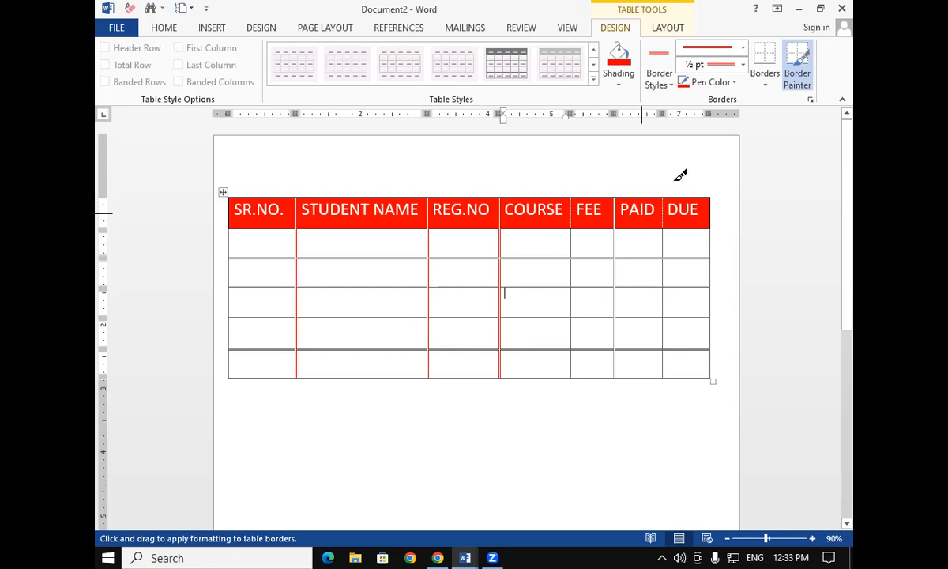
Choose a 3 pt double-line border style and paint it over every vertical column border
click(743, 49)
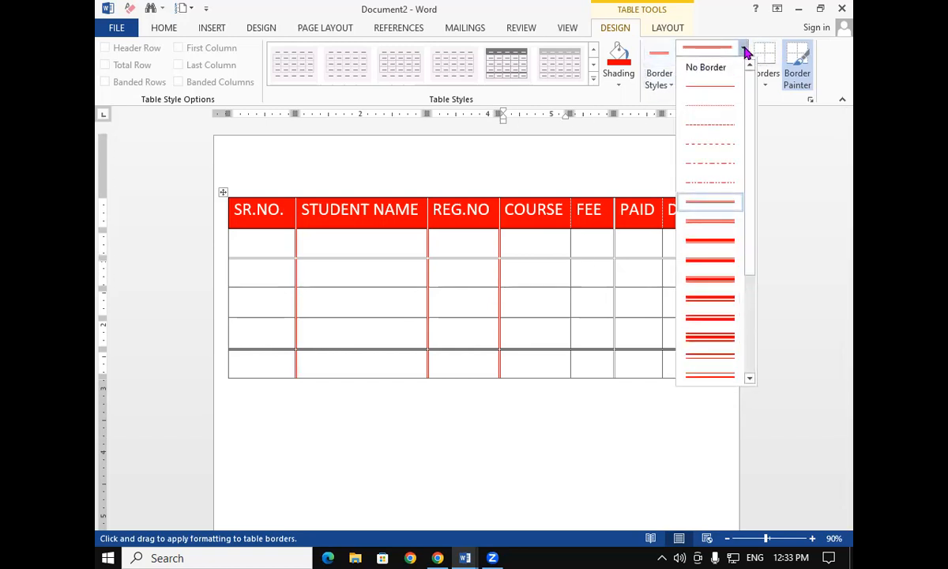
click(716, 338)
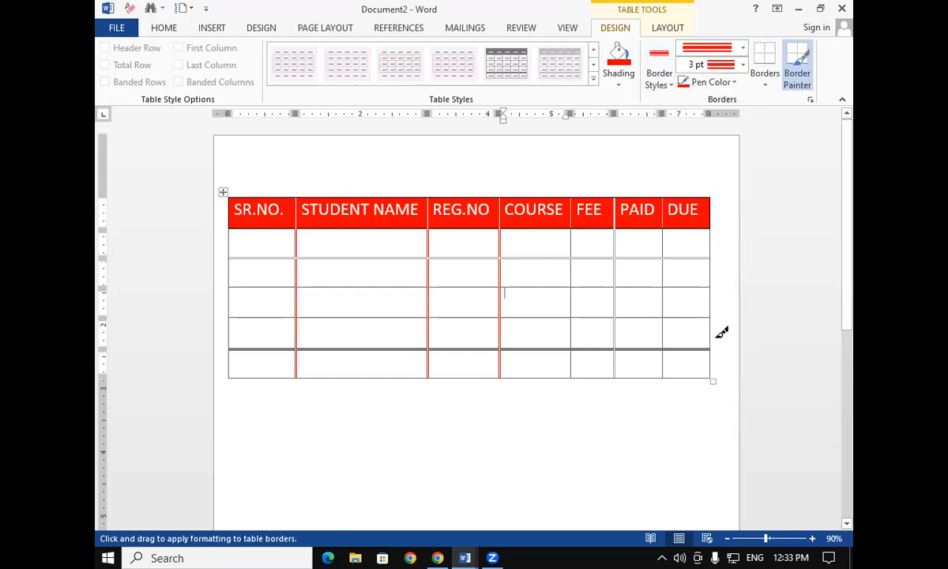
drag(666, 200, 663, 351)
drag(617, 198, 619, 368)
drag(575, 198, 577, 368)
mouse_move(494, 195)
mouse_down()
mouse_move(502, 199)
mouse_move(502, 368)
mouse_up()
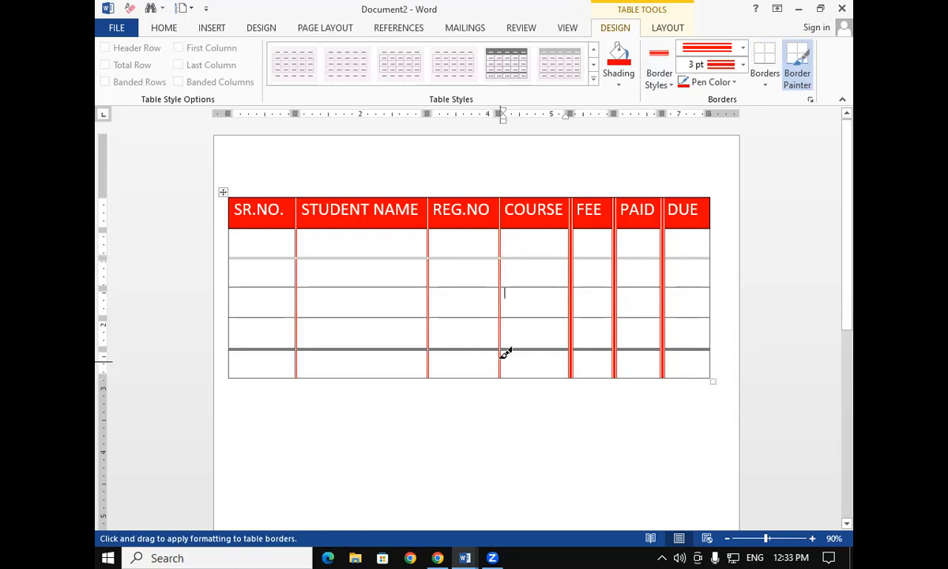
drag(504, 193, 502, 365)
drag(435, 203, 433, 370)
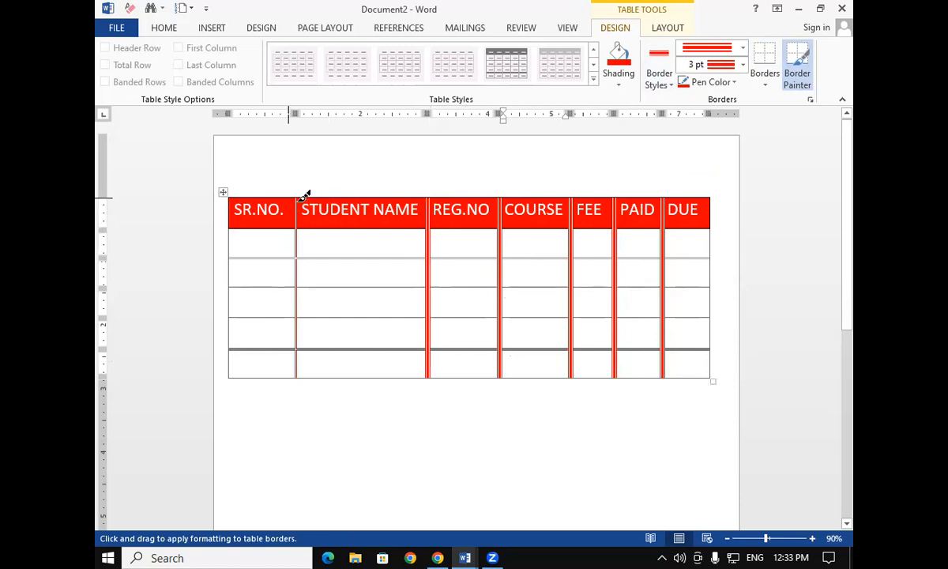
drag(299, 196, 299, 375)
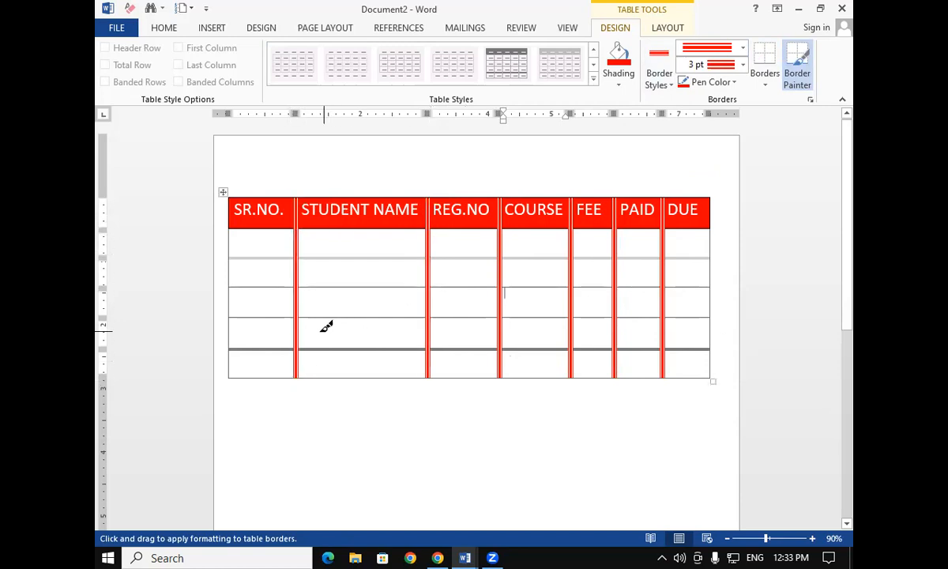
Paint the 3 pt red double line over each horizontal row border of the table
mouse_move(236, 250)
mouse_down()
mouse_move(510, 267)
mouse_move(697, 264)
mouse_move(717, 254)
mouse_up()
drag(240, 278, 699, 280)
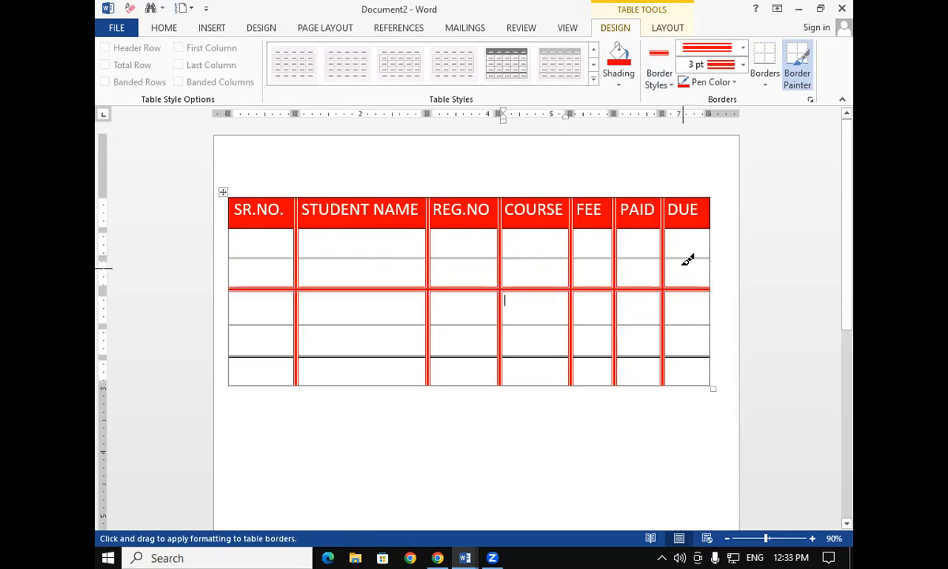
mouse_move(242, 253)
mouse_down()
mouse_move(540, 265)
mouse_move(693, 251)
mouse_up()
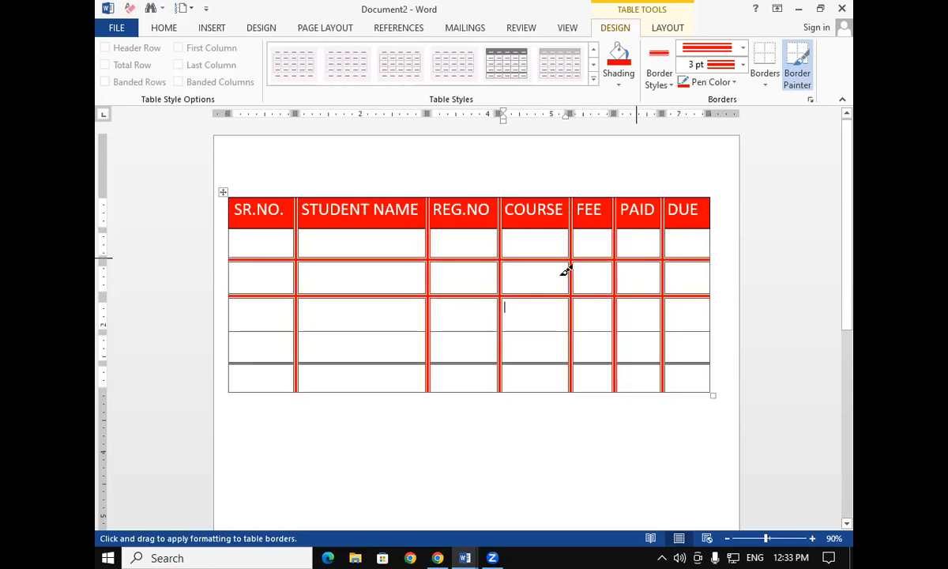
mouse_move(237, 326)
mouse_down()
mouse_move(663, 341)
mouse_move(717, 324)
mouse_up()
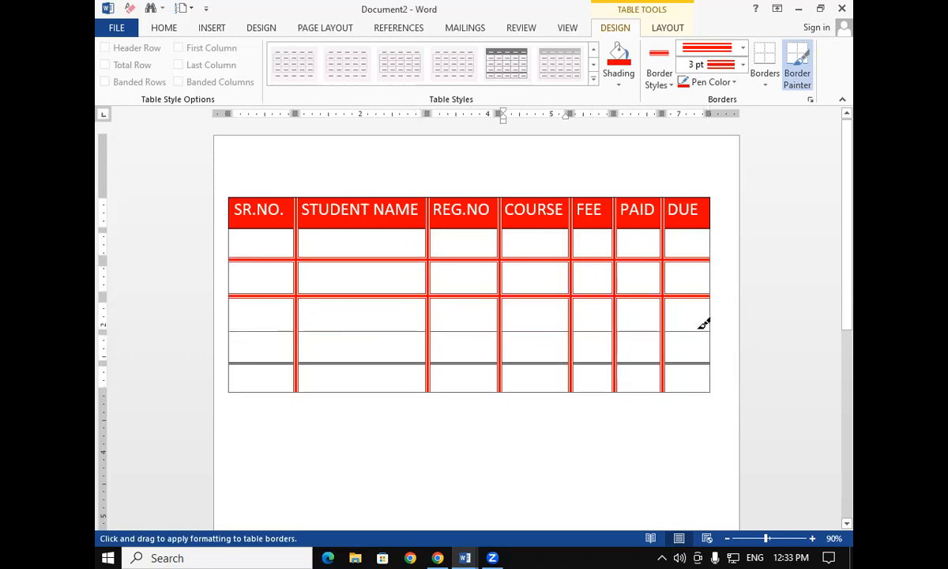
mouse_move(237, 325)
mouse_down()
mouse_move(681, 326)
mouse_move(655, 324)
mouse_up()
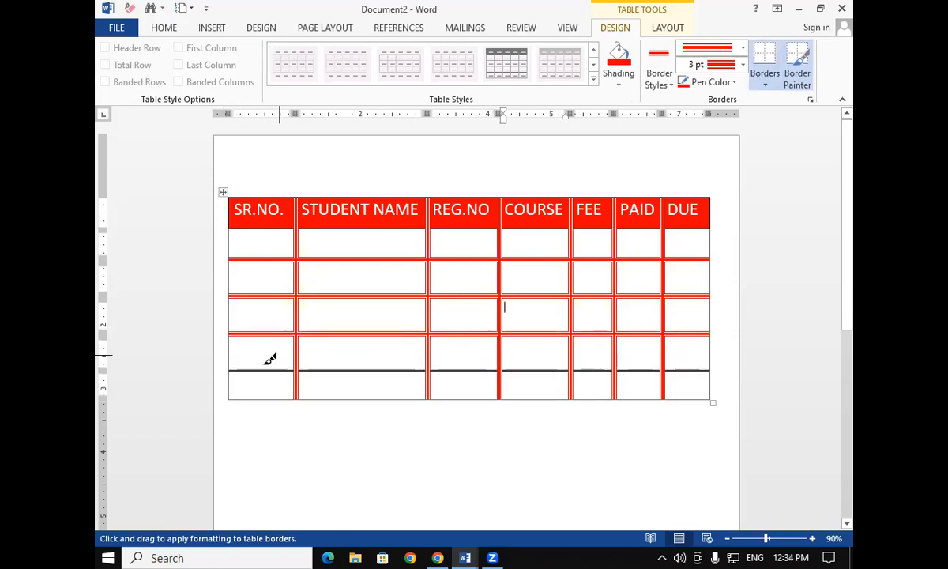
drag(229, 365, 705, 362)
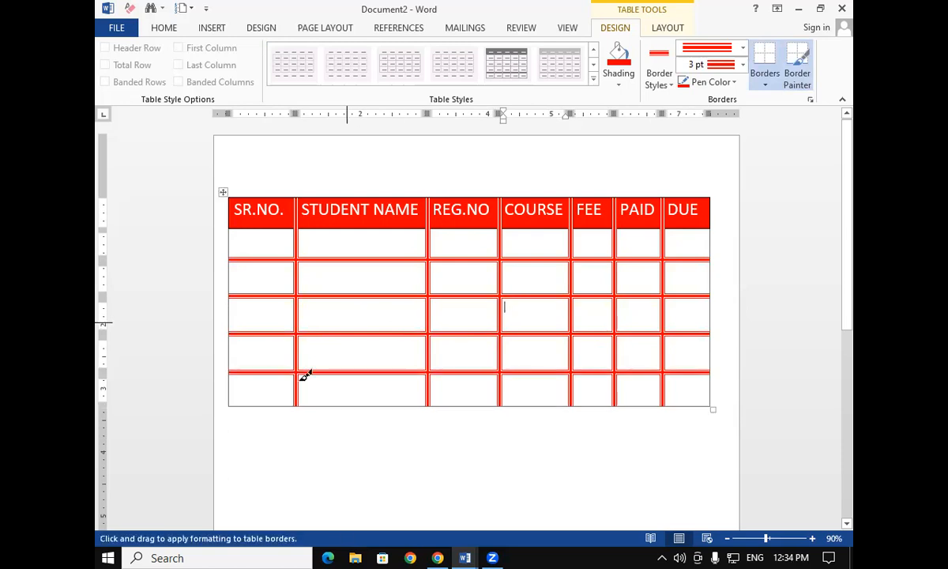
click(776, 81)
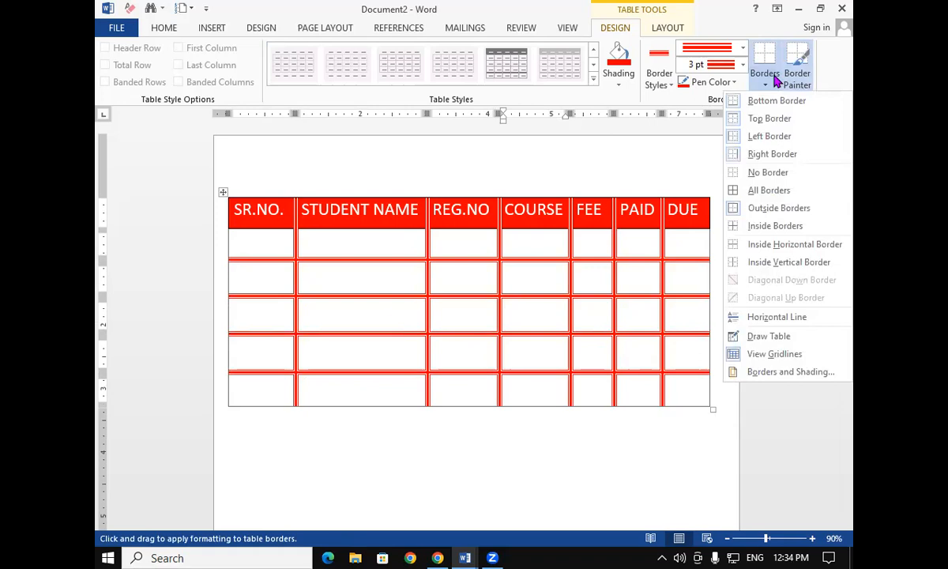
click(323, 282)
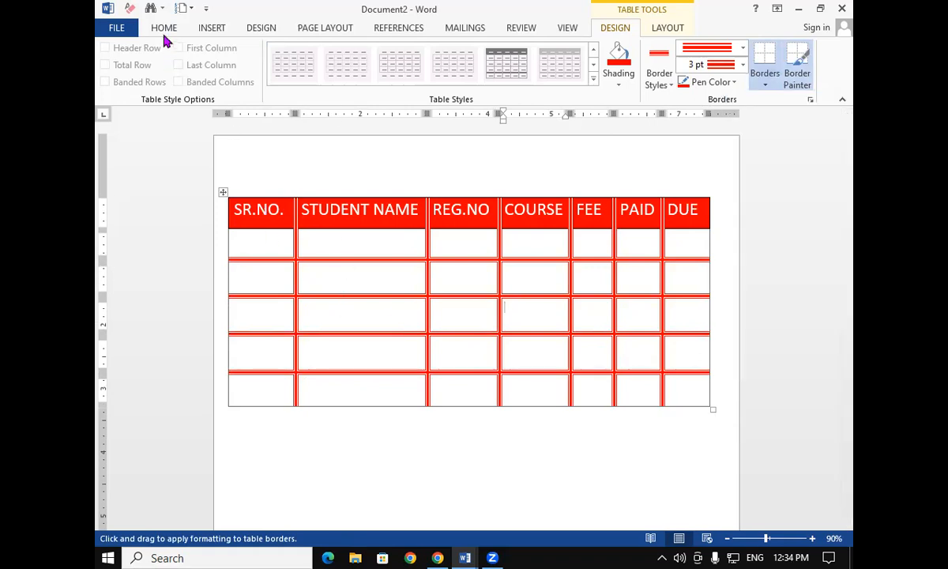
click(164, 29)
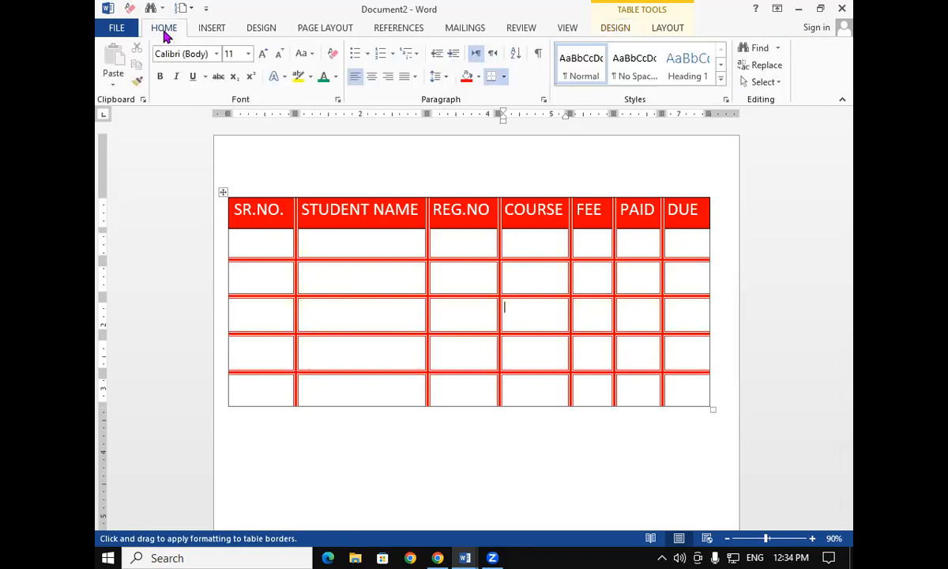
click(504, 78)
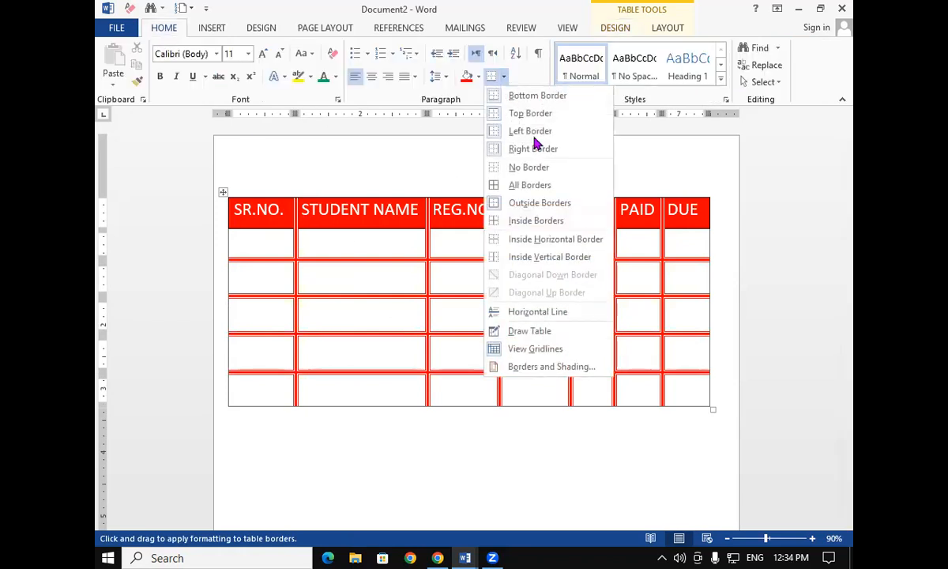
click(663, 306)
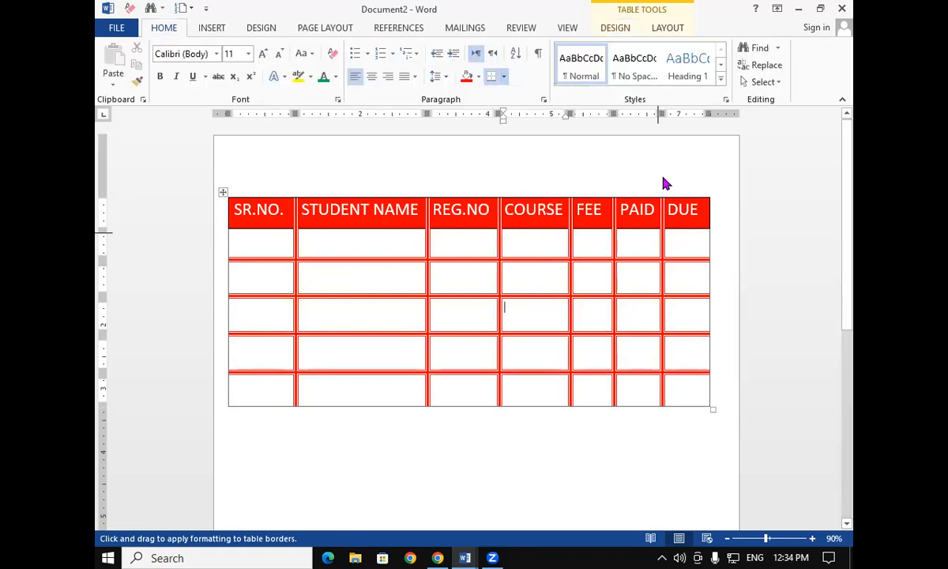
click(630, 30)
click(418, 345)
click(457, 322)
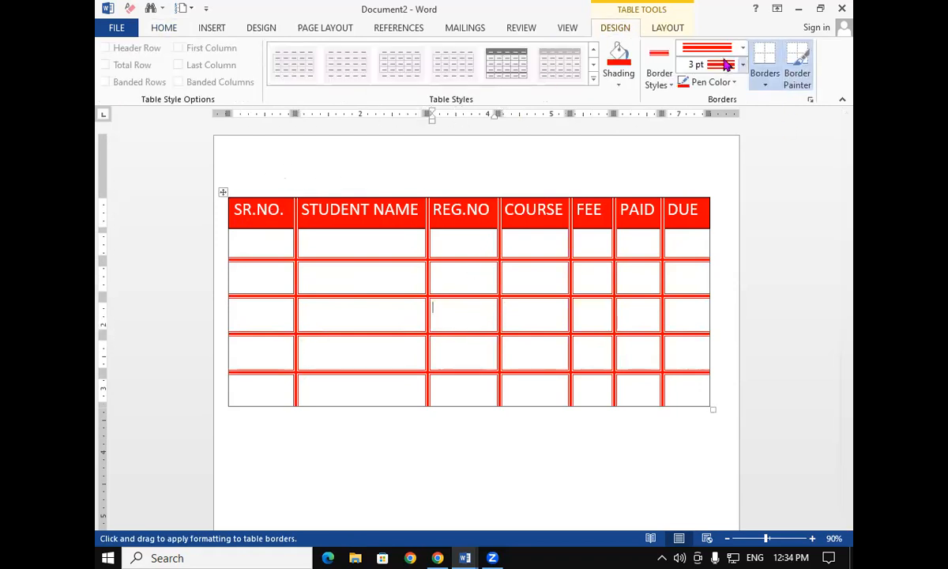
Select the table's body rows and browse the Borders gallery options without applying one
click(798, 80)
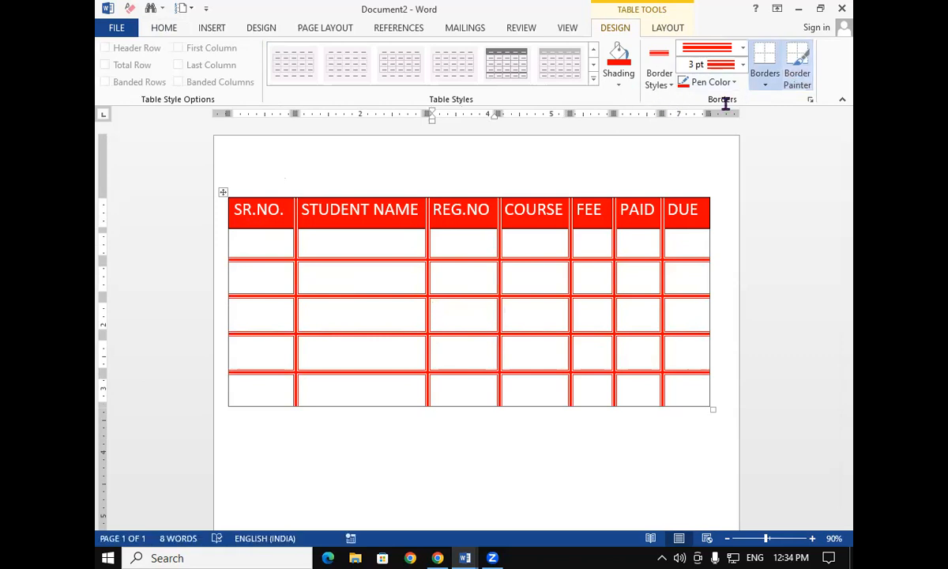
drag(258, 252, 627, 392)
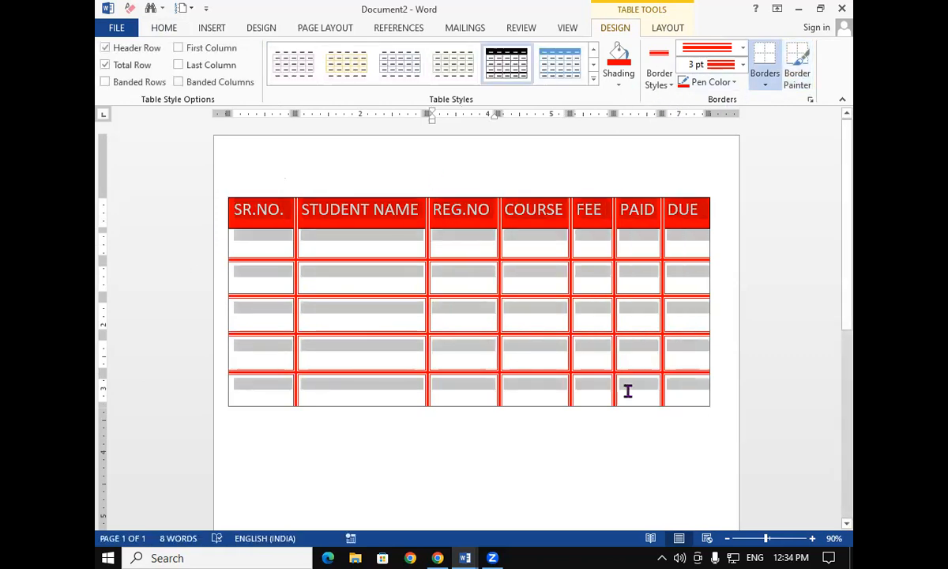
click(768, 85)
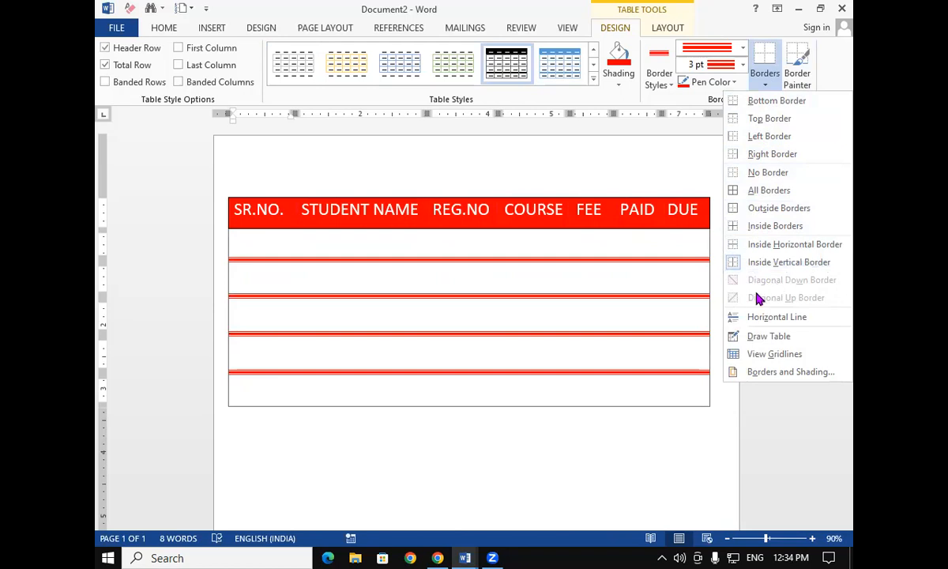
click(505, 458)
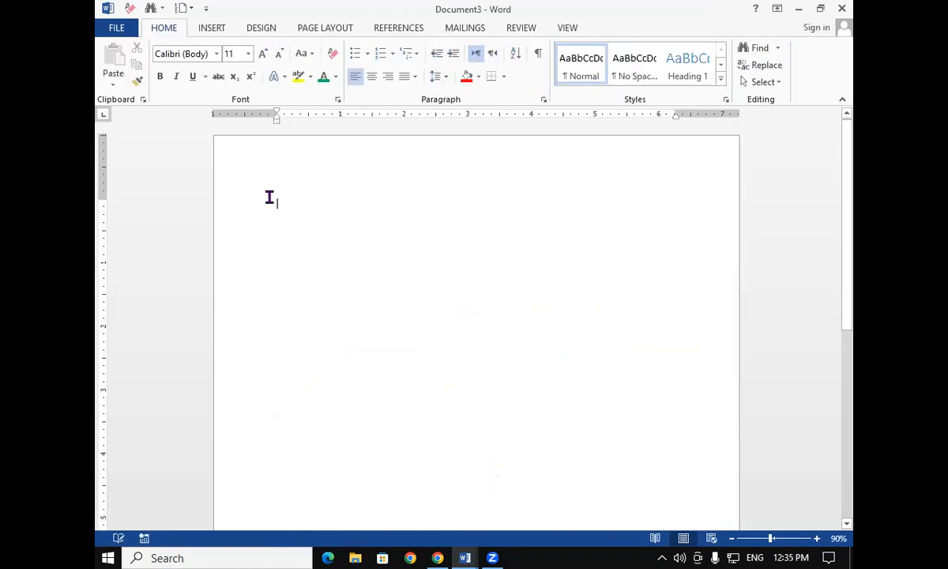
In a new document, insert an 8-column by 6-row table and enlarge it to fill more of the page
click(210, 28)
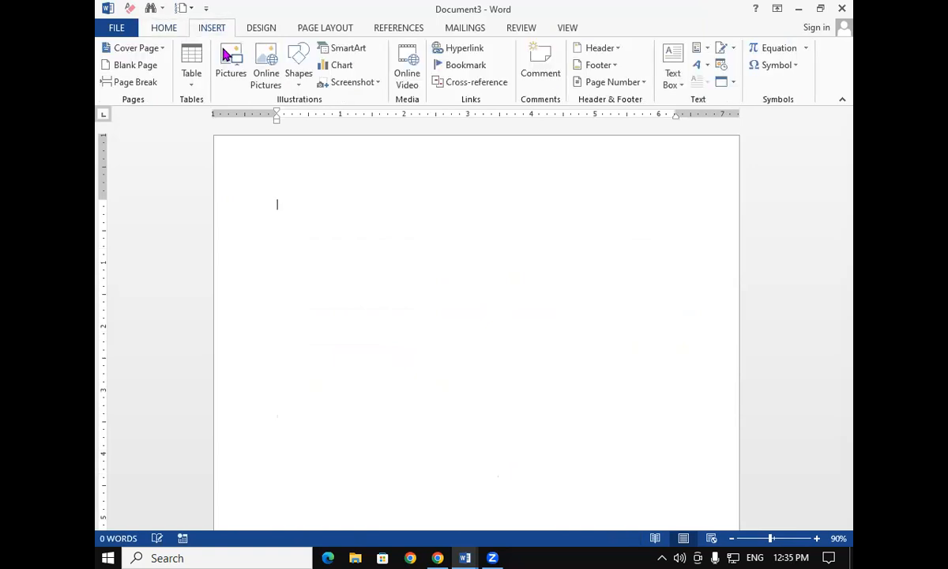
click(193, 79)
click(282, 187)
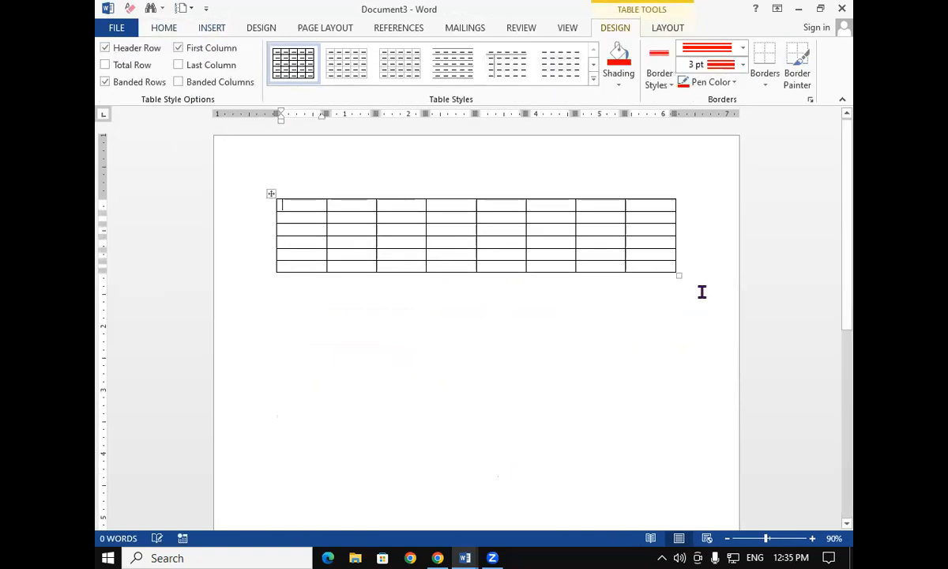
drag(676, 272, 707, 441)
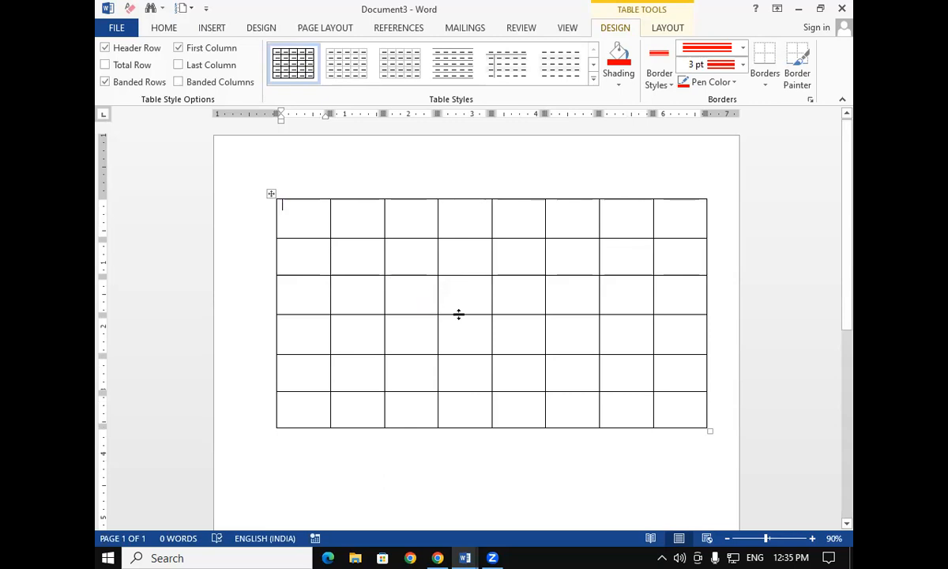
Select rows and cells of the new table and preview options in the Borders gallery without applying any
click(768, 87)
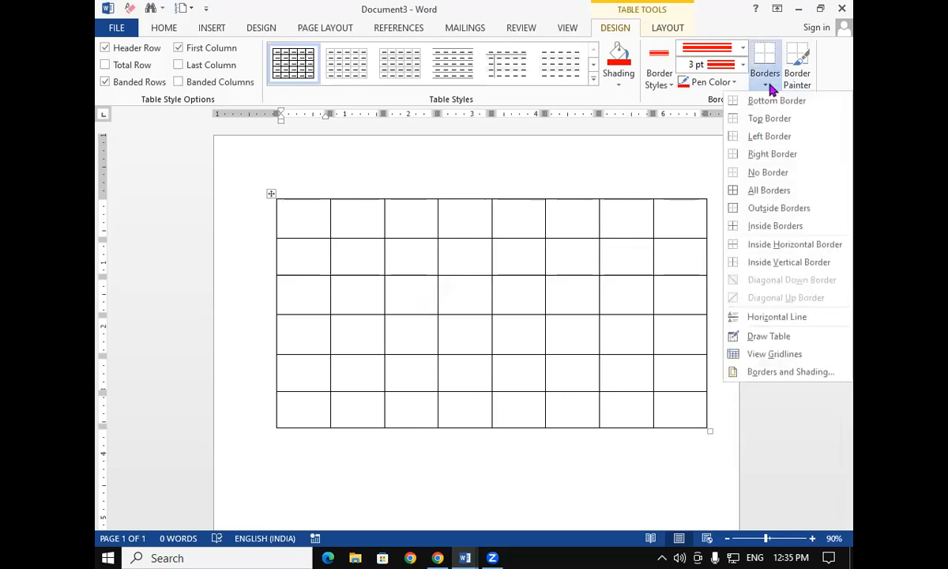
click(363, 264)
drag(297, 219, 658, 288)
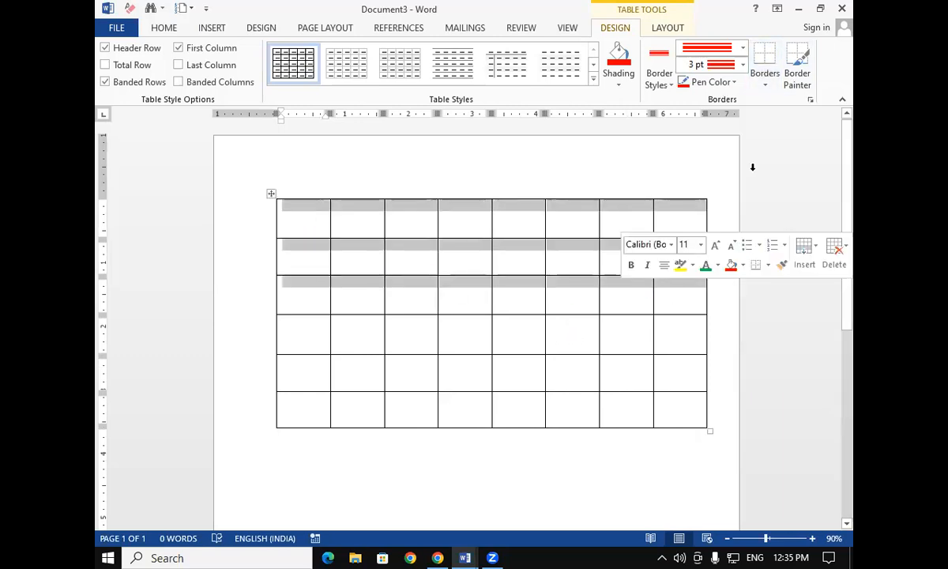
click(763, 89)
click(473, 402)
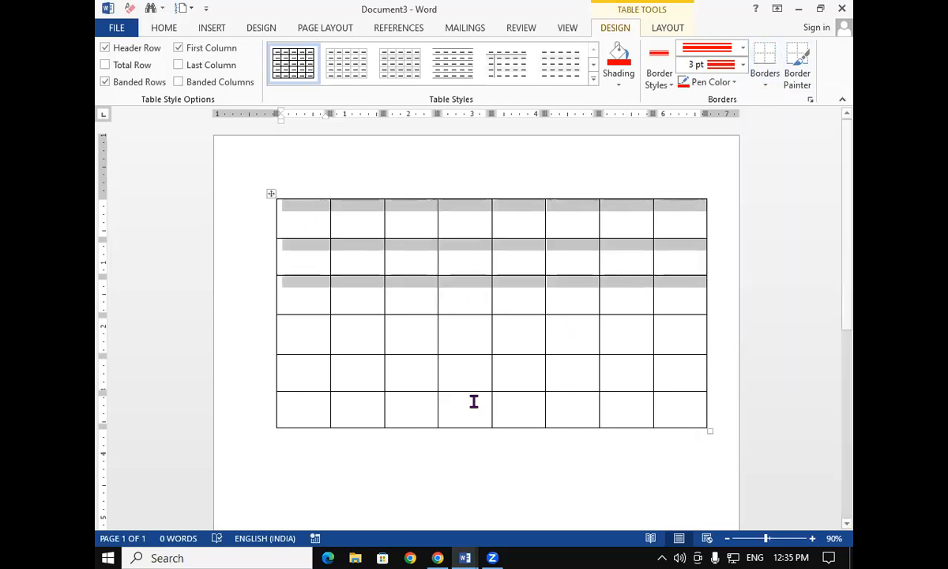
click(493, 250)
click(506, 251)
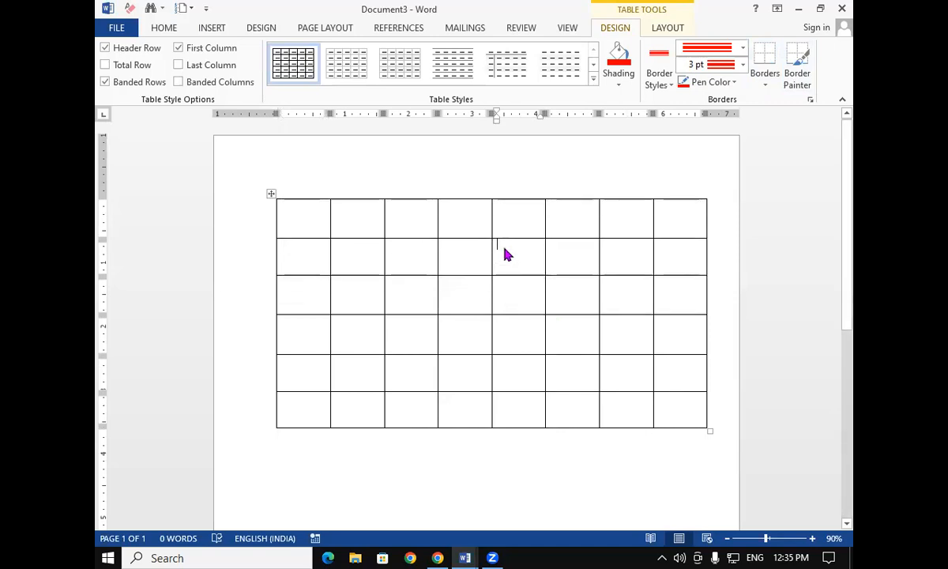
click(765, 83)
click(595, 314)
click(294, 219)
Undo the table's enlargement, then try inserting a horizontal line into the first cell and undo it
key(ctrl+z)
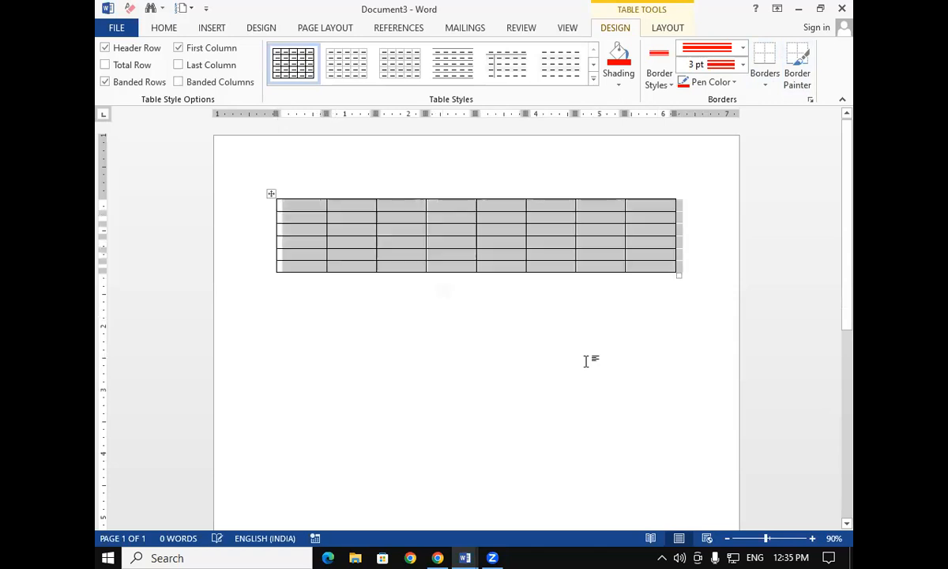
click(767, 79)
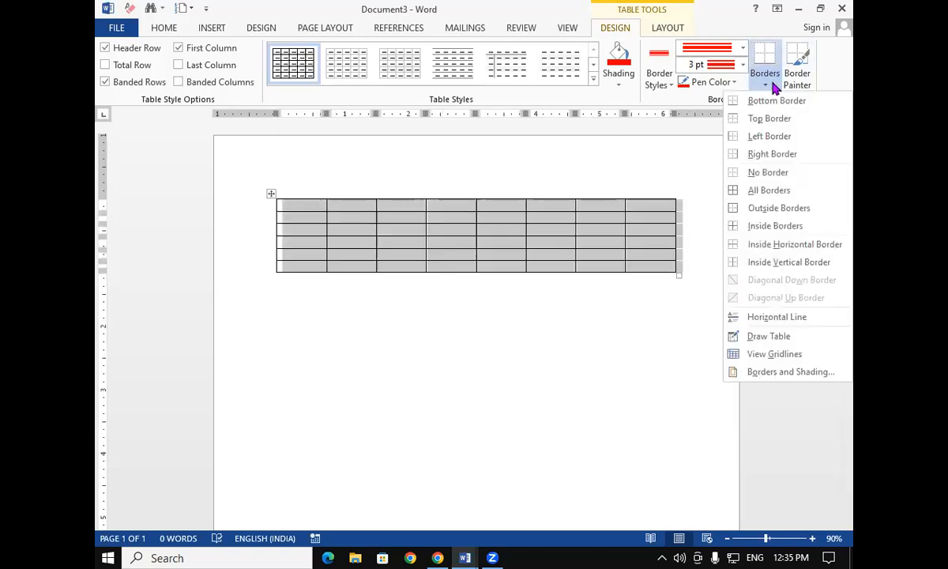
click(787, 318)
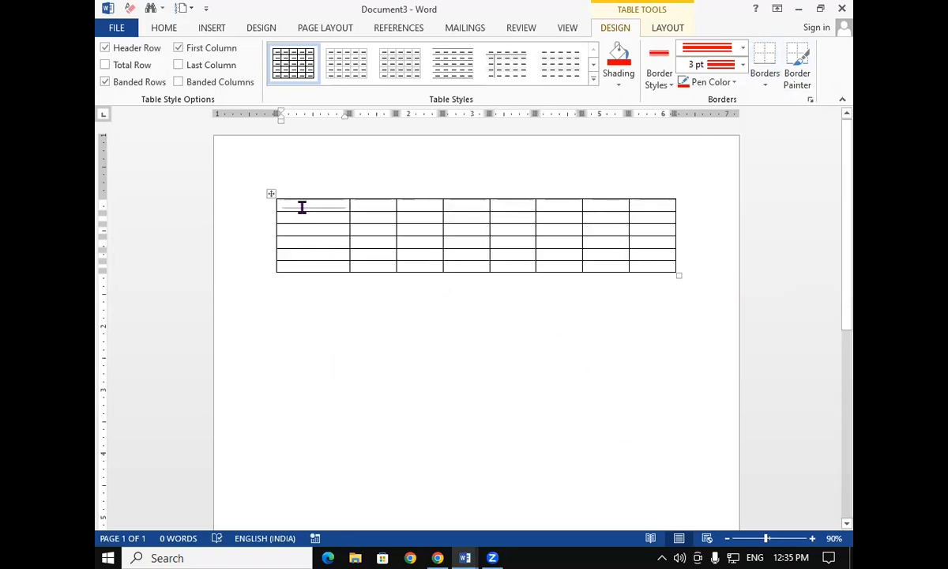
key(ctrl+z)
Enlarge the table again to make its rows taller
drag(312, 209, 322, 268)
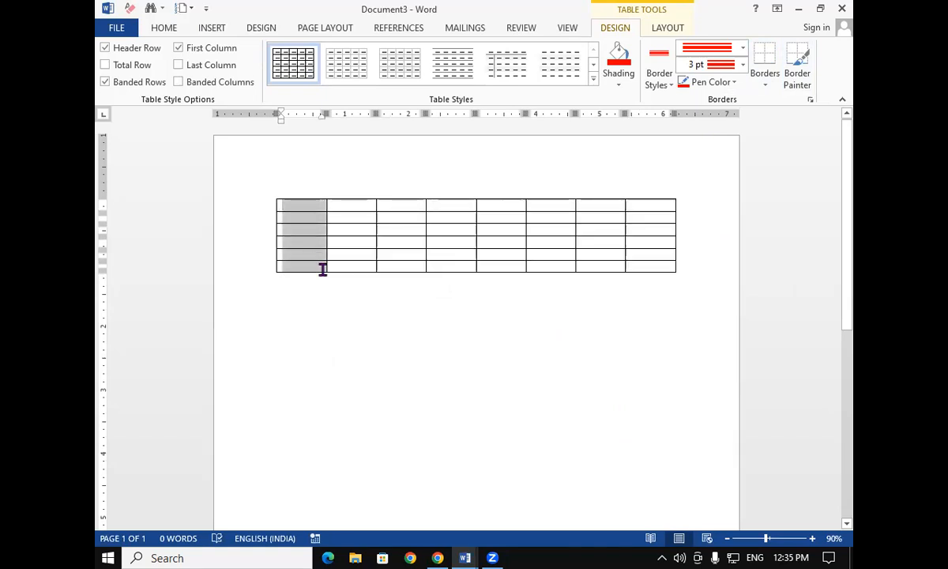
click(766, 85)
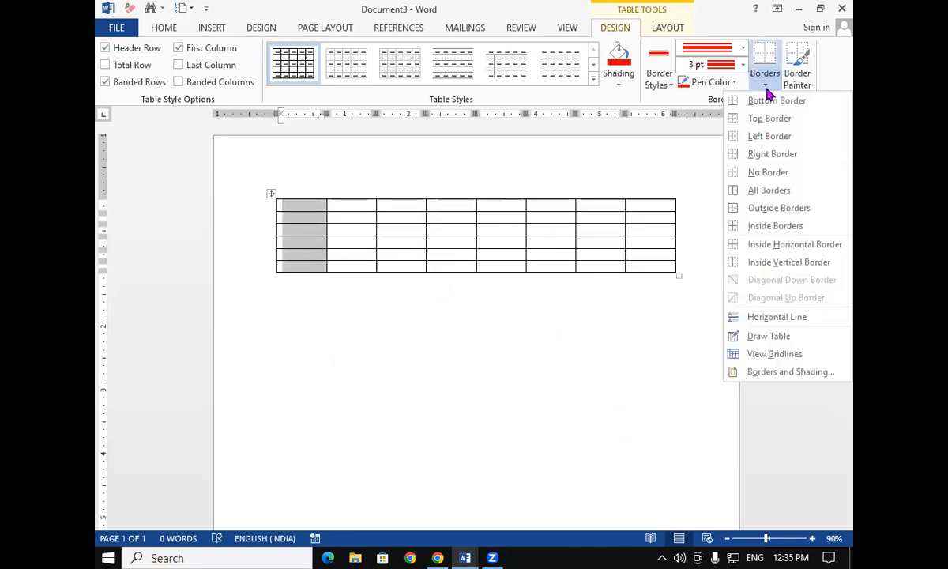
click(681, 282)
drag(678, 274, 686, 393)
Select the top-left block of cells and switch the border style to a single ½ pt red line
click(445, 283)
drag(300, 215, 419, 281)
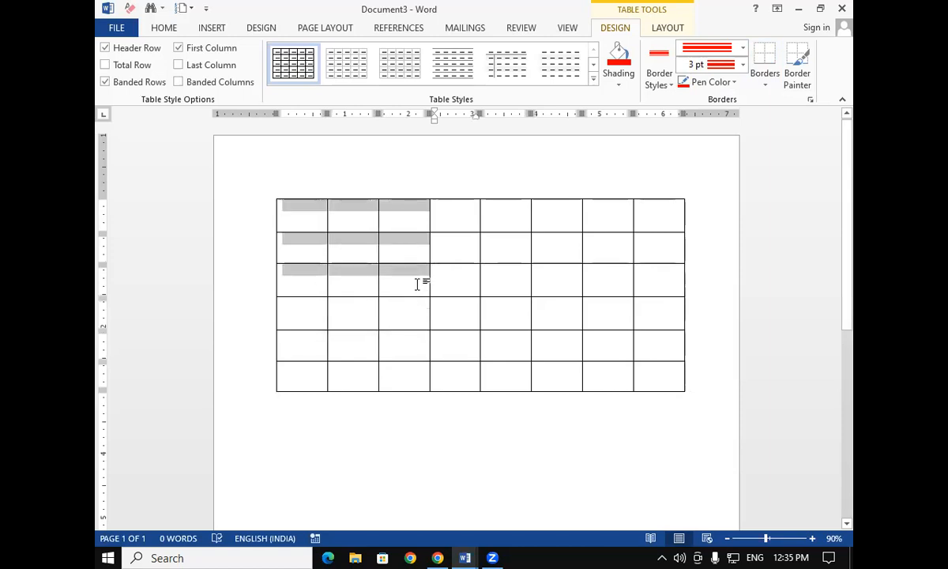
click(765, 84)
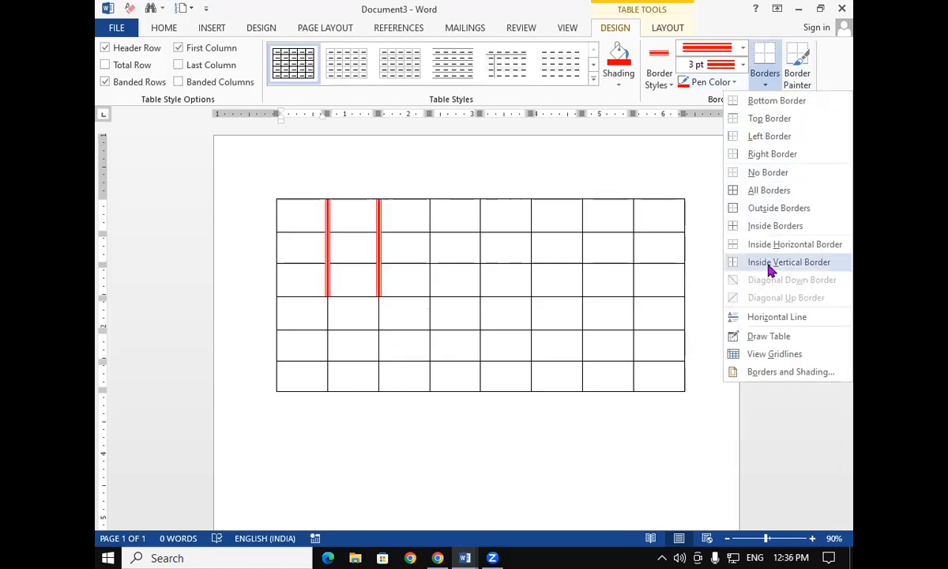
click(608, 284)
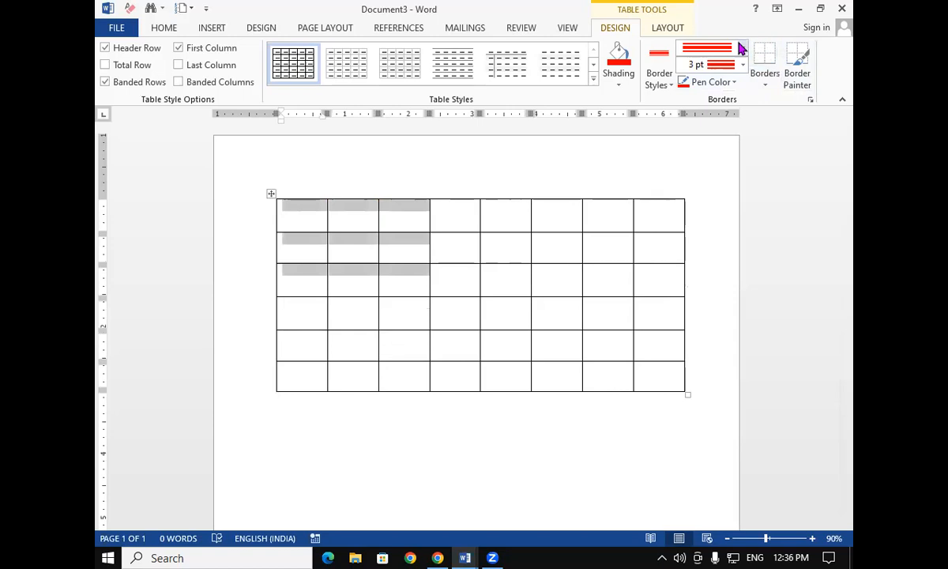
click(741, 49)
click(765, 79)
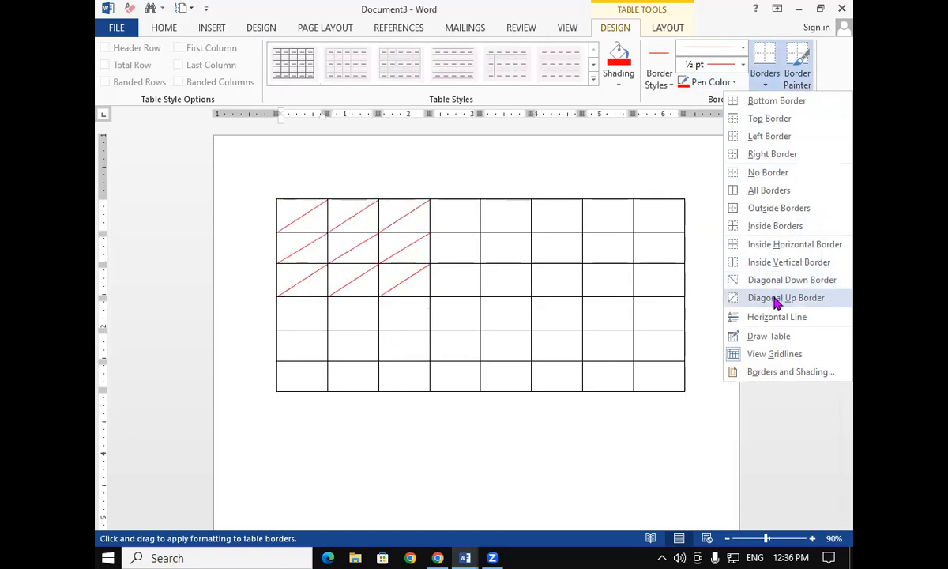
click(476, 313)
click(472, 313)
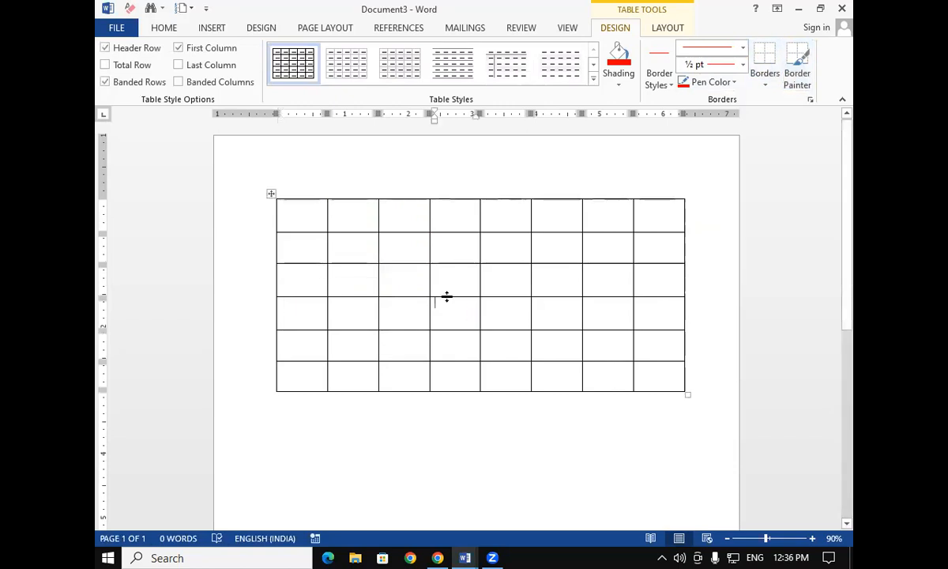
Select the whole table and browse the diagonal border and line weight options without applying them
drag(301, 210, 591, 402)
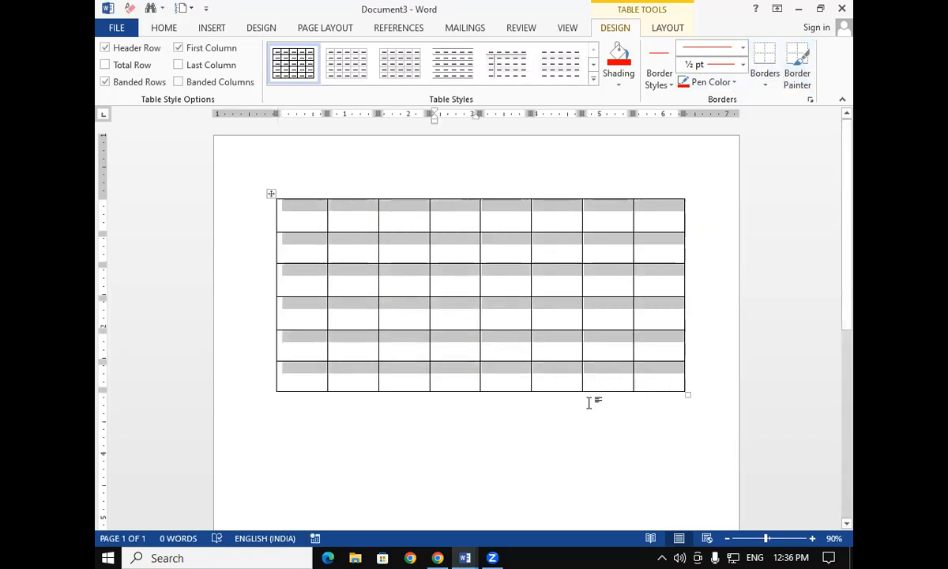
click(765, 83)
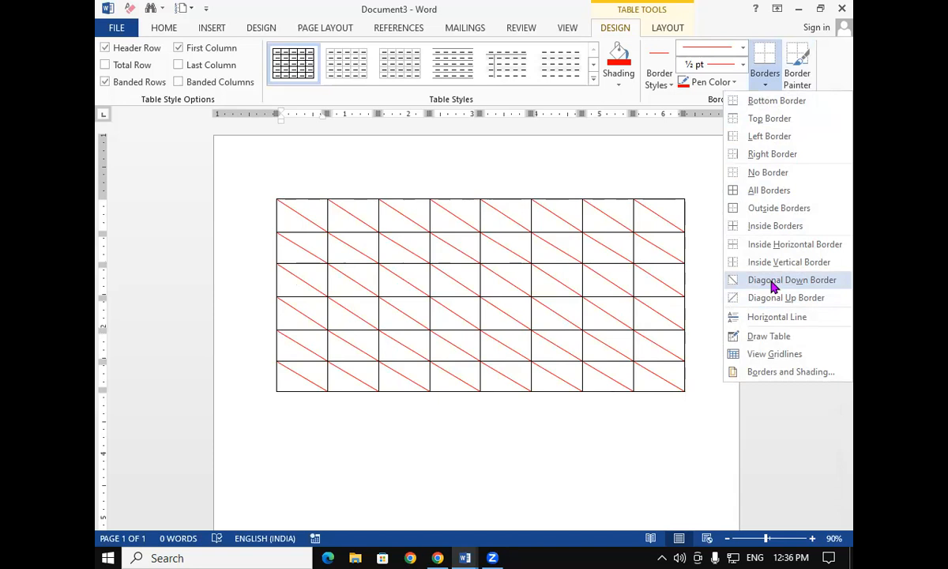
click(455, 304)
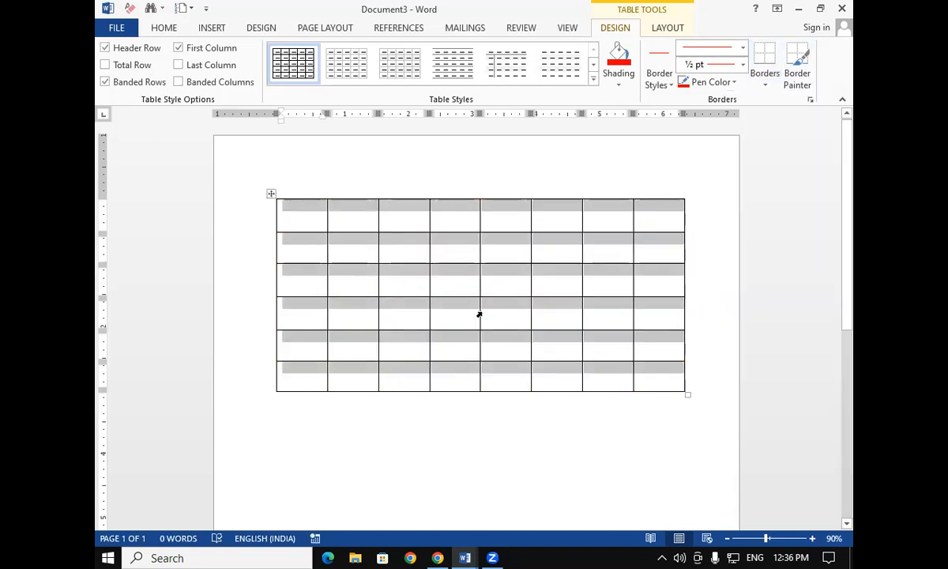
click(743, 64)
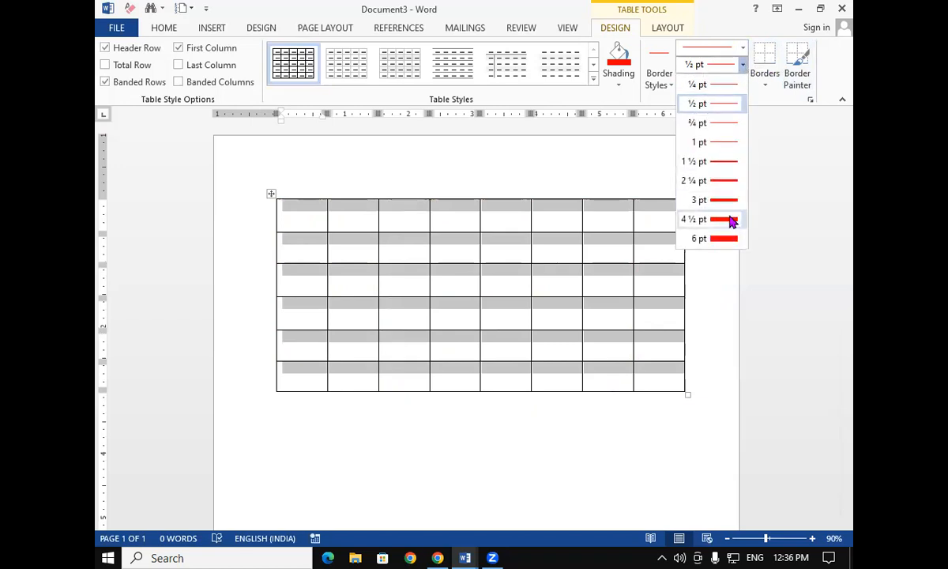
click(512, 283)
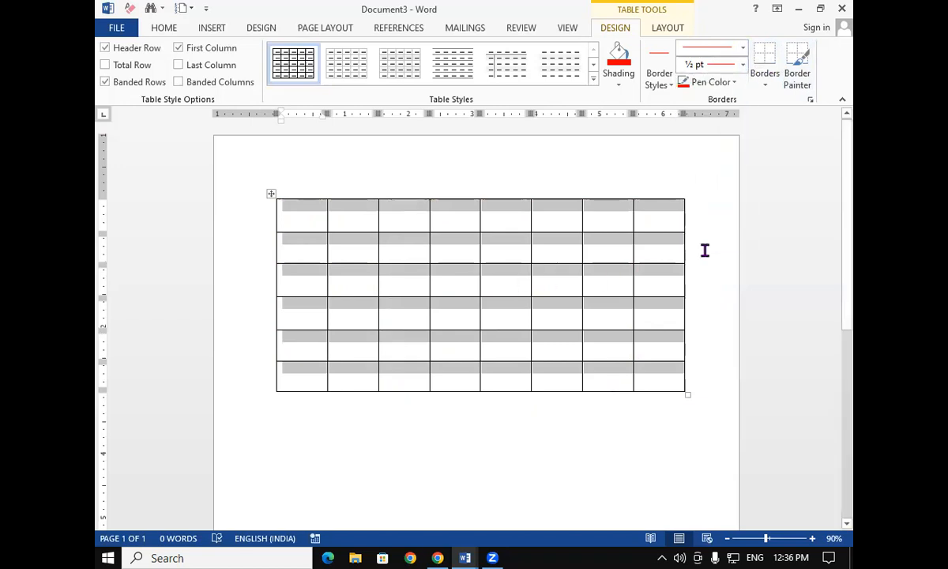
Try inserting a horizontal line into the table and undo it
click(766, 85)
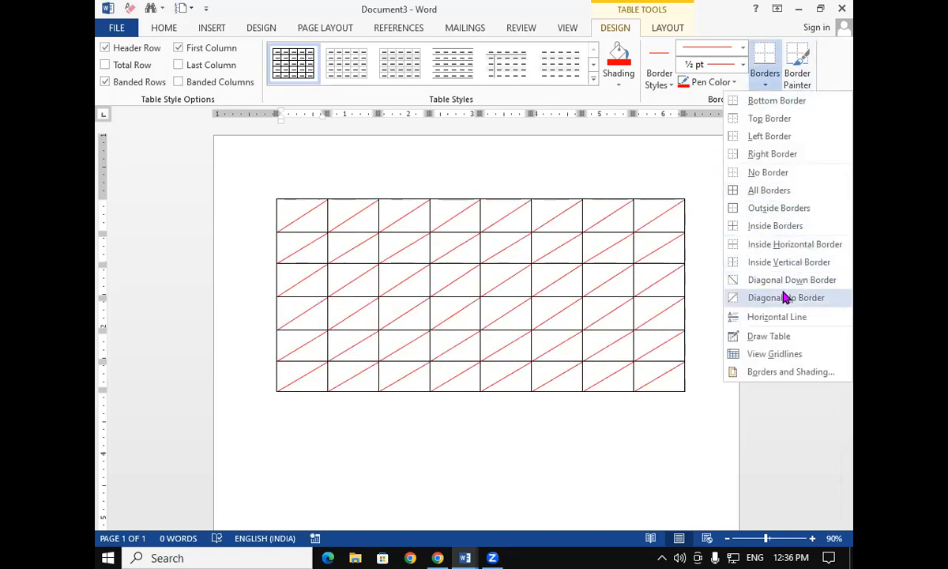
click(782, 317)
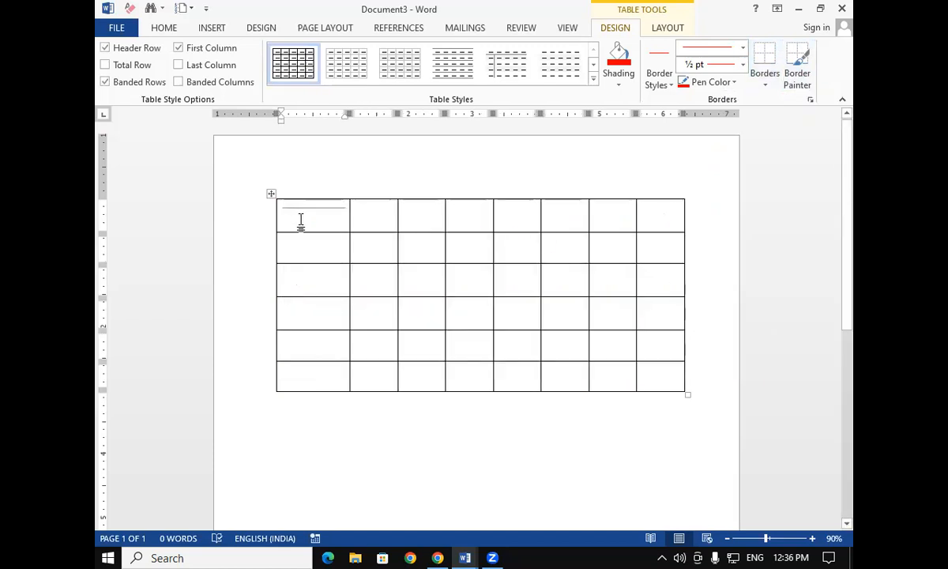
key(ctrl+z)
Try drawing an extra vertical line through the seventh column with Draw Table and undo it
click(765, 85)
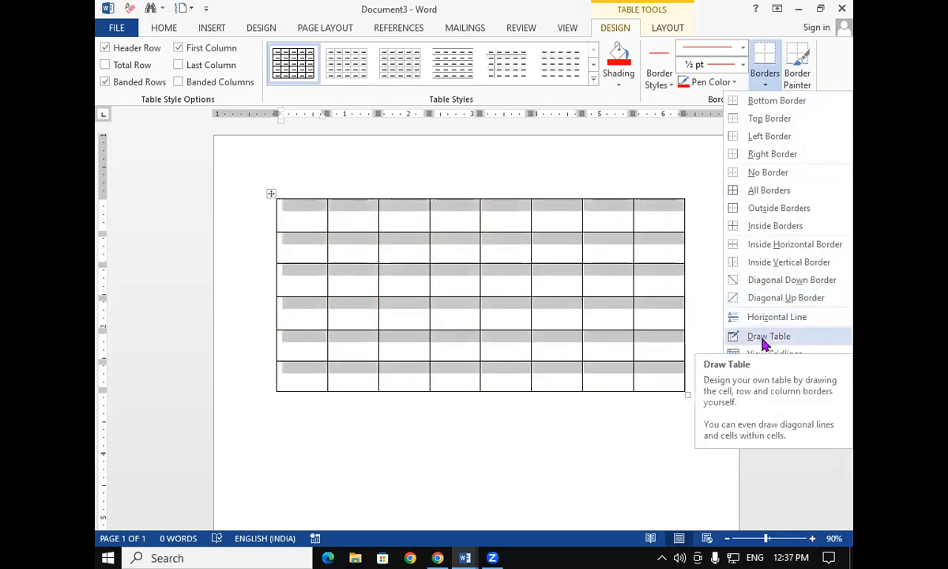
click(765, 338)
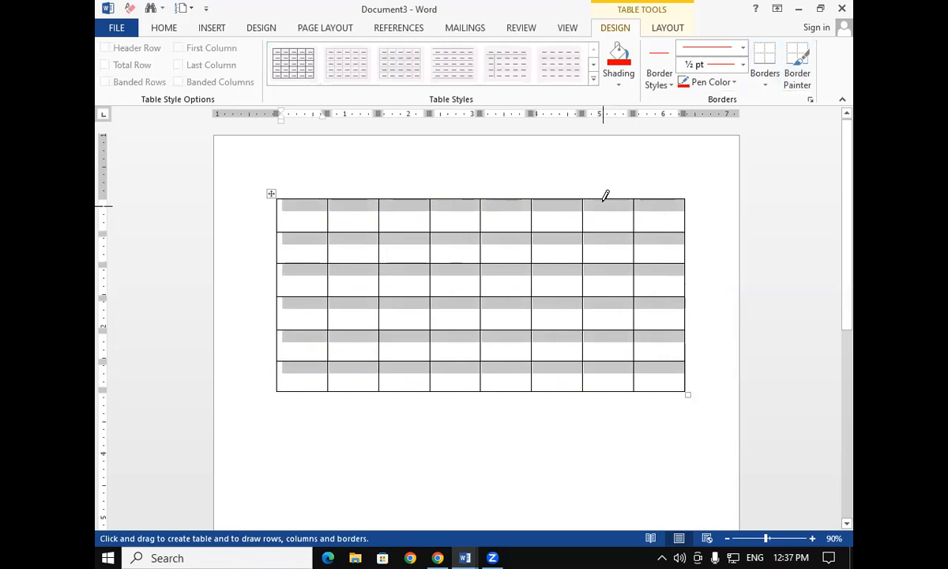
drag(606, 195, 601, 381)
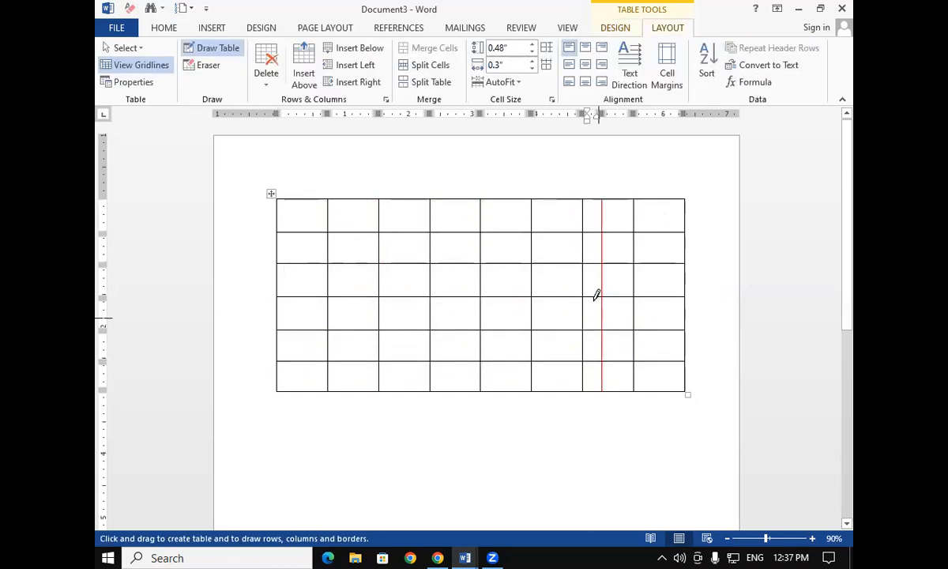
key(ctrl+z)
Use Draw Table to paint a red ½ pt line over the border below the last column's second cell, then turn drawing off
click(592, 207)
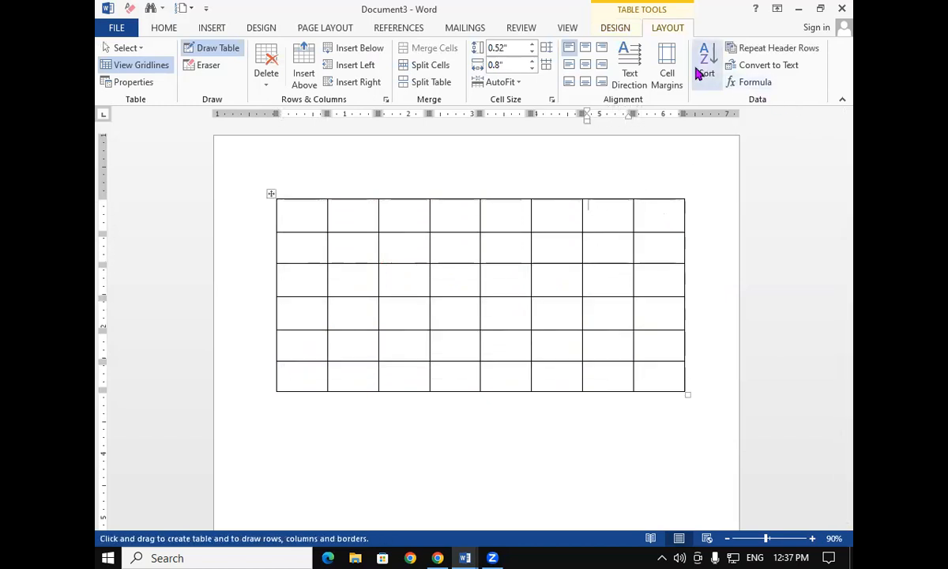
click(610, 28)
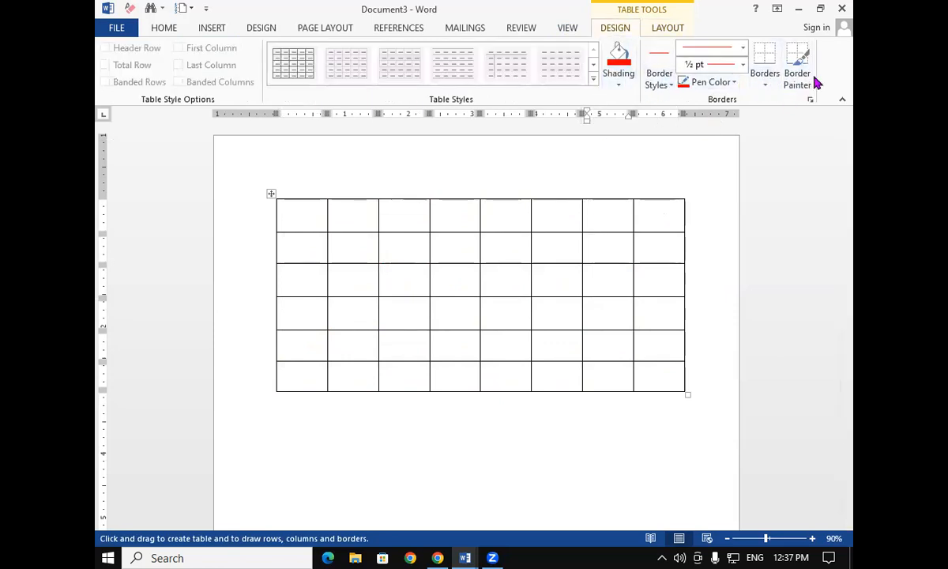
click(771, 79)
click(759, 333)
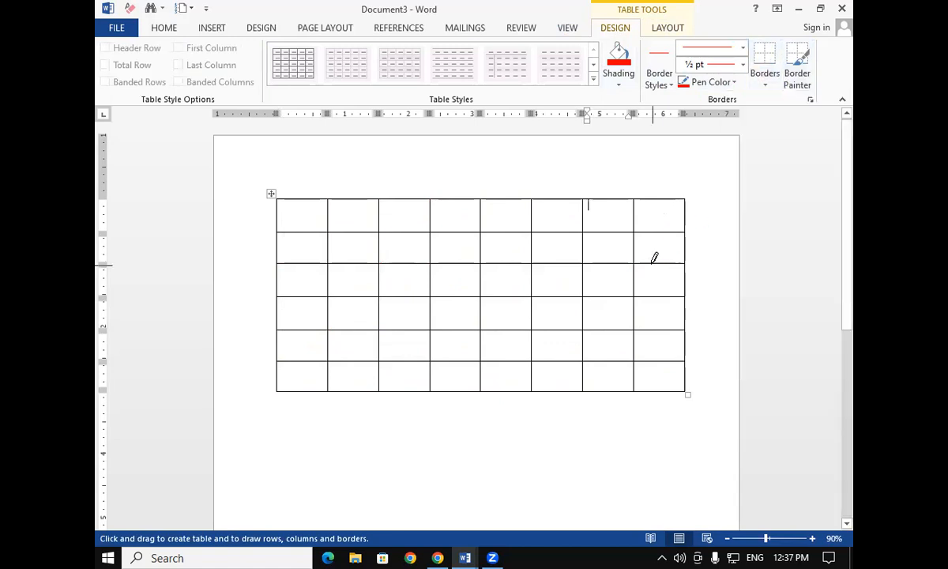
click(656, 263)
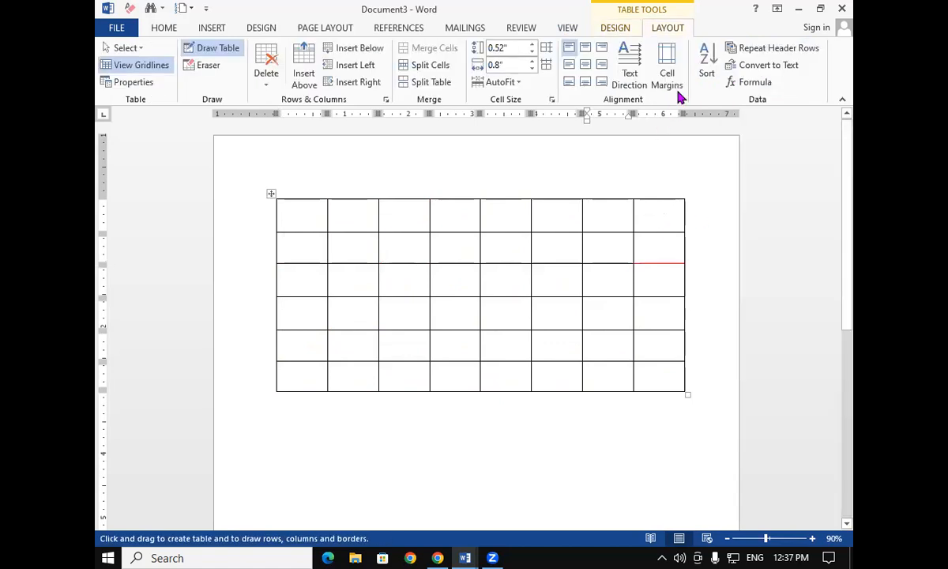
click(612, 28)
click(765, 79)
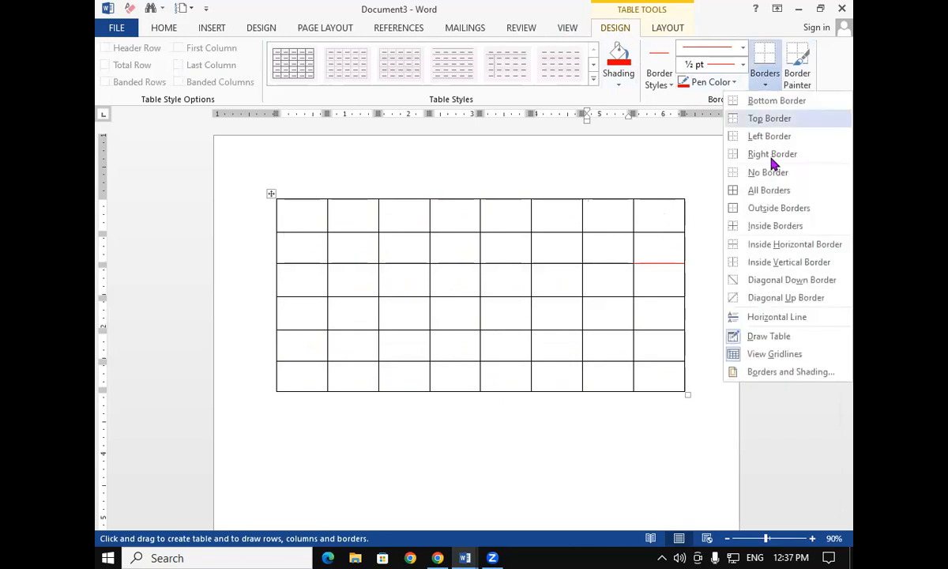
click(775, 340)
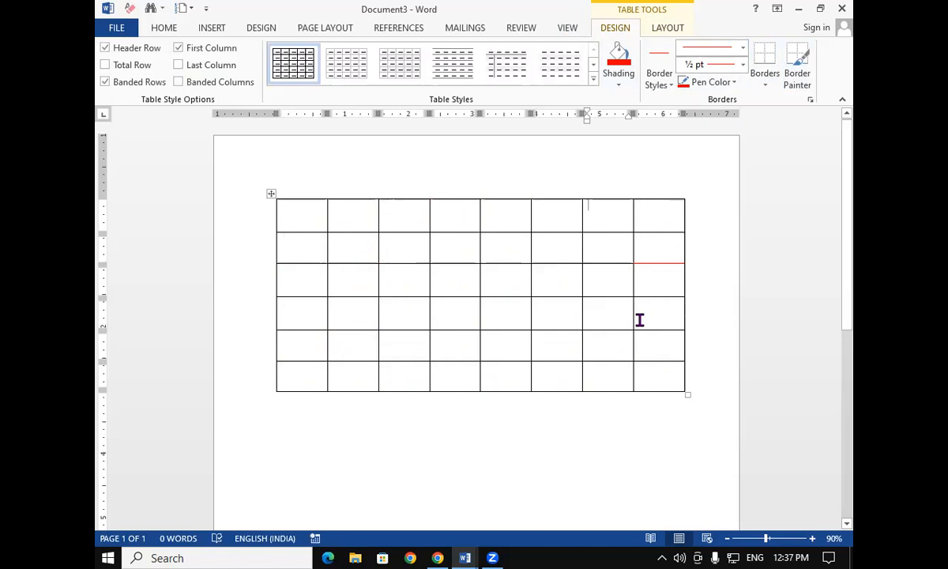
Insert three new rows between the fourth and fifth rows of the table
mouse_move(266, 343)
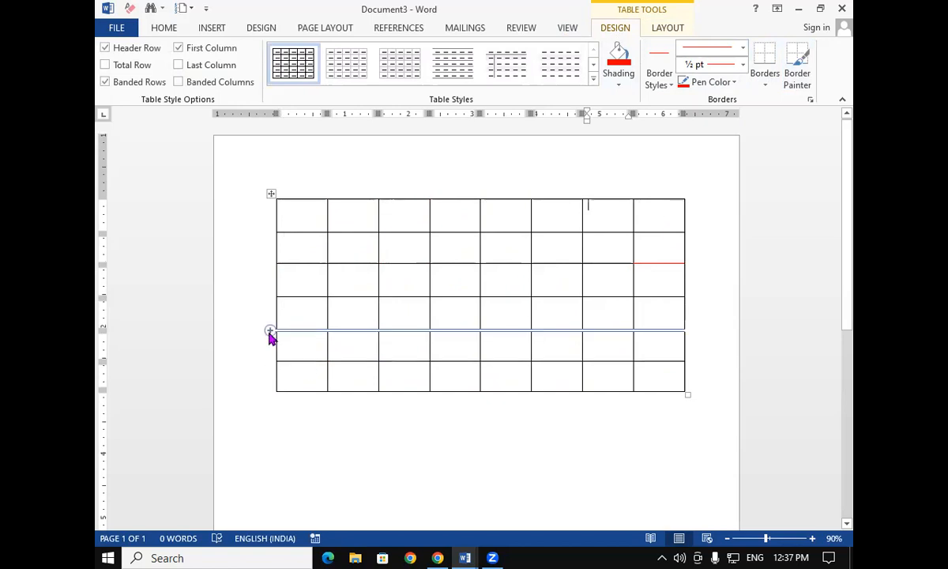
click(269, 332)
click(270, 332)
click(269, 332)
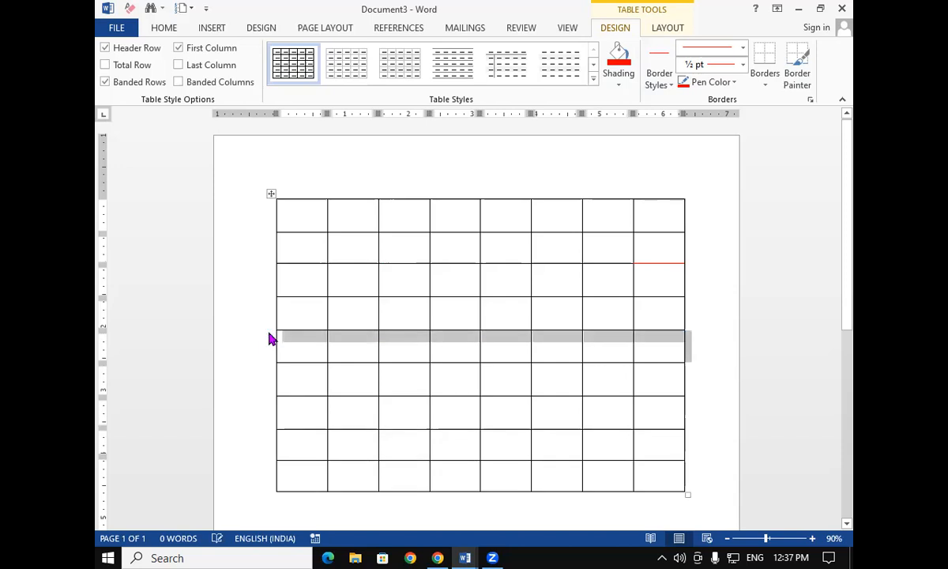
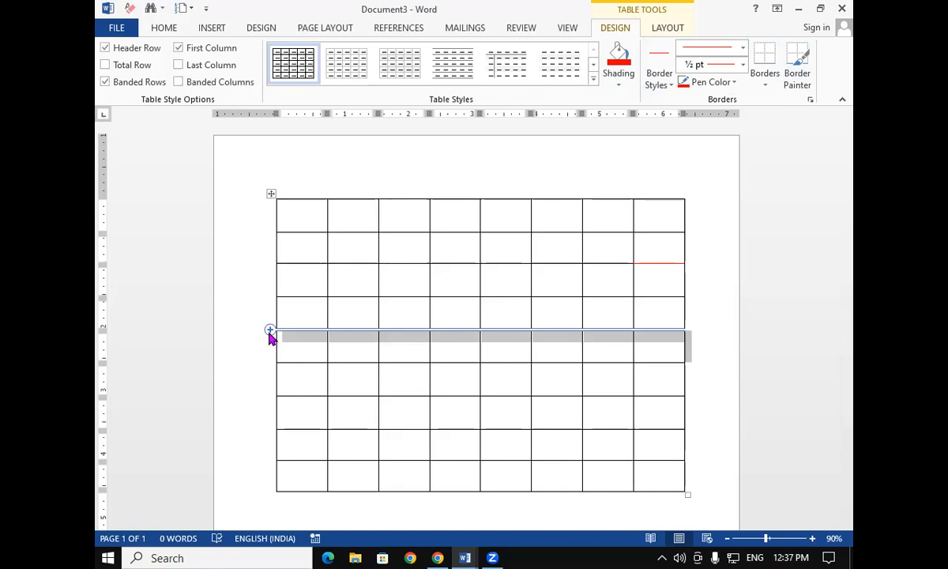
Add a new row at the end of the table from its last cell
click(655, 479)
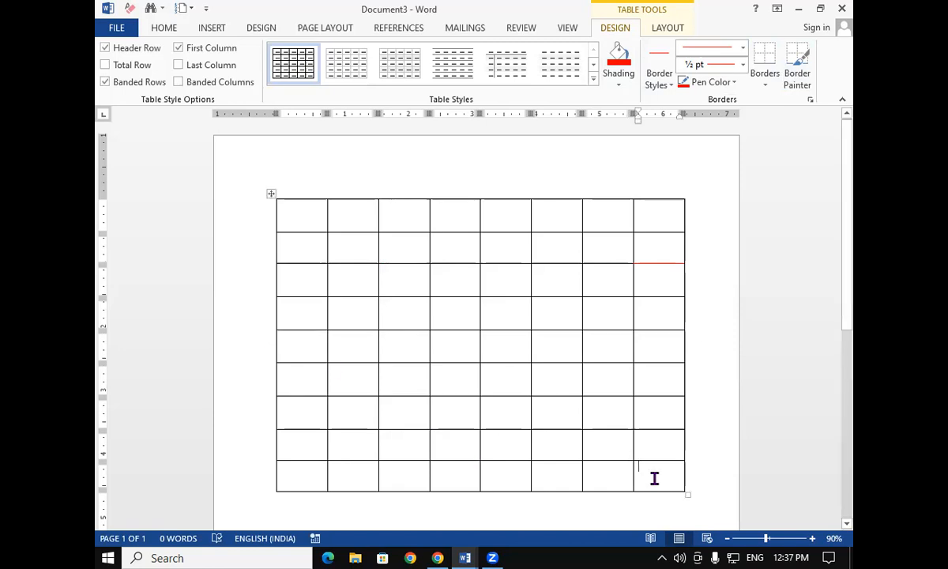
key(Tab)
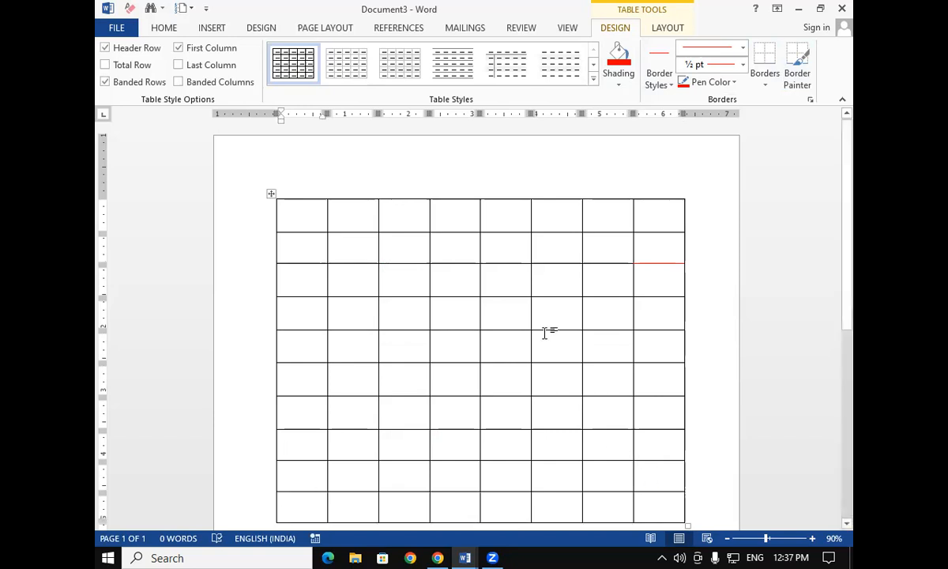
click(764, 79)
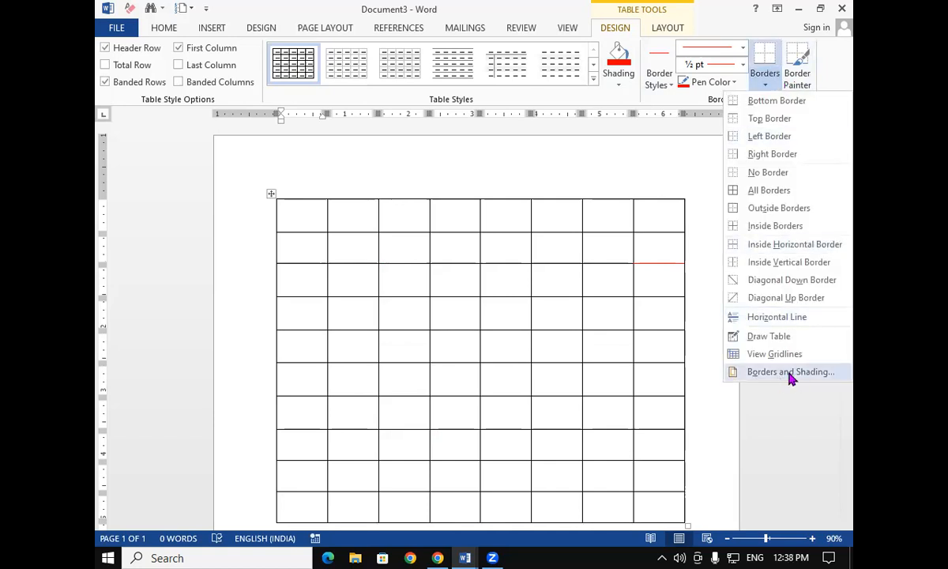
click(513, 389)
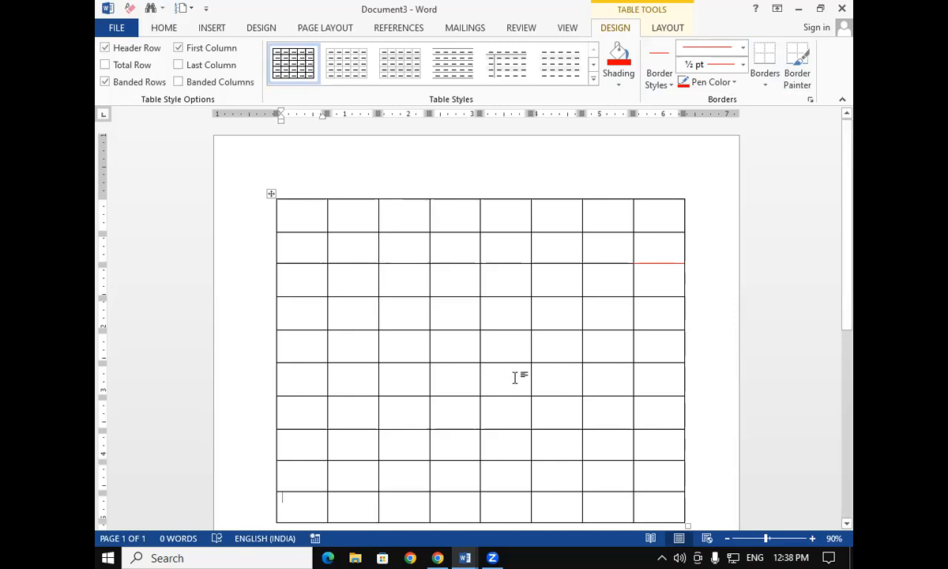
Show the document gridlines over the table to inspect it, then hide them again
click(560, 30)
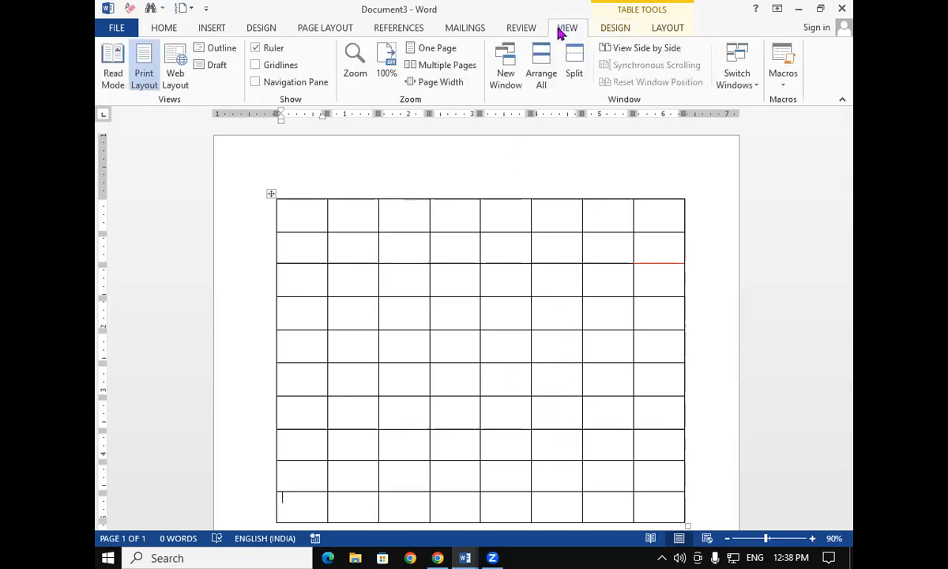
click(256, 66)
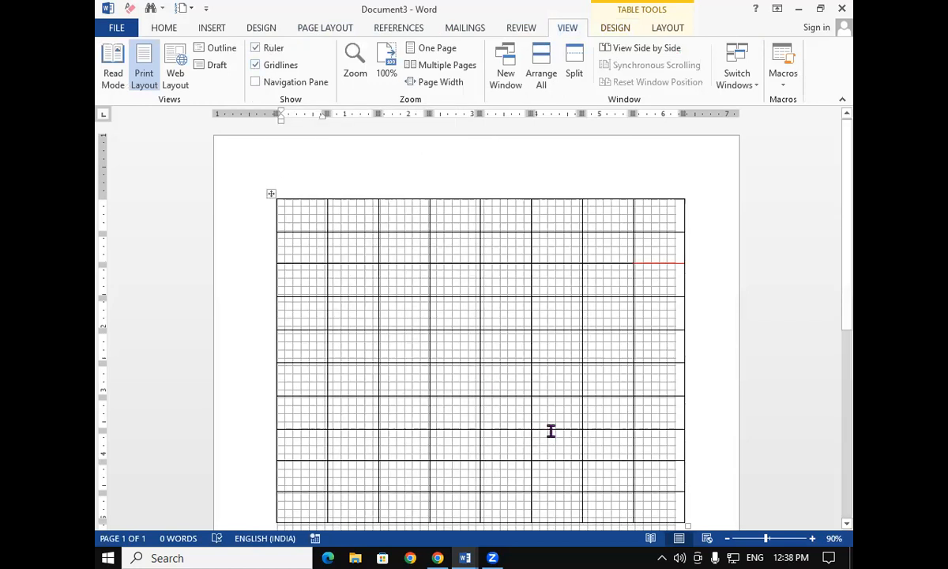
scroll(551, 431, down, 3)
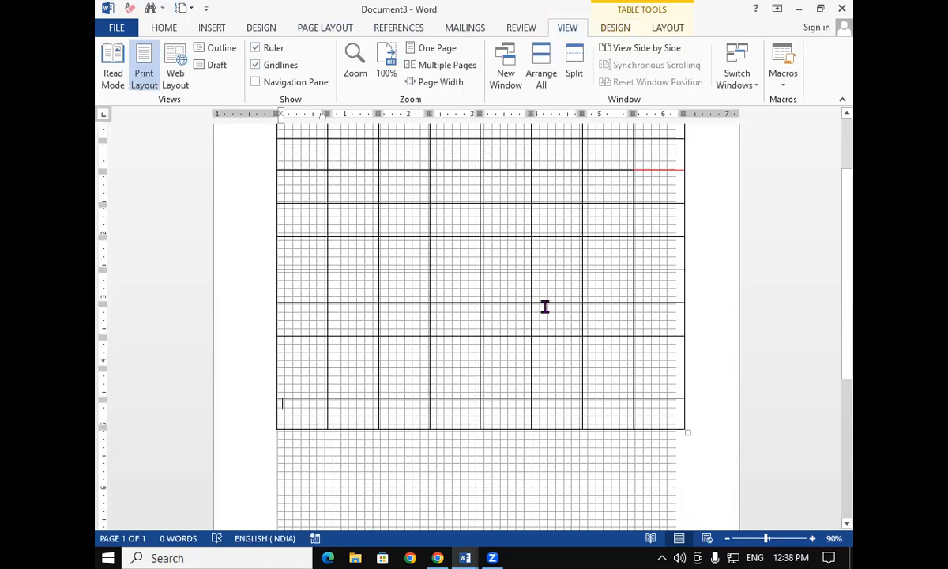
scroll(546, 286, up, 3)
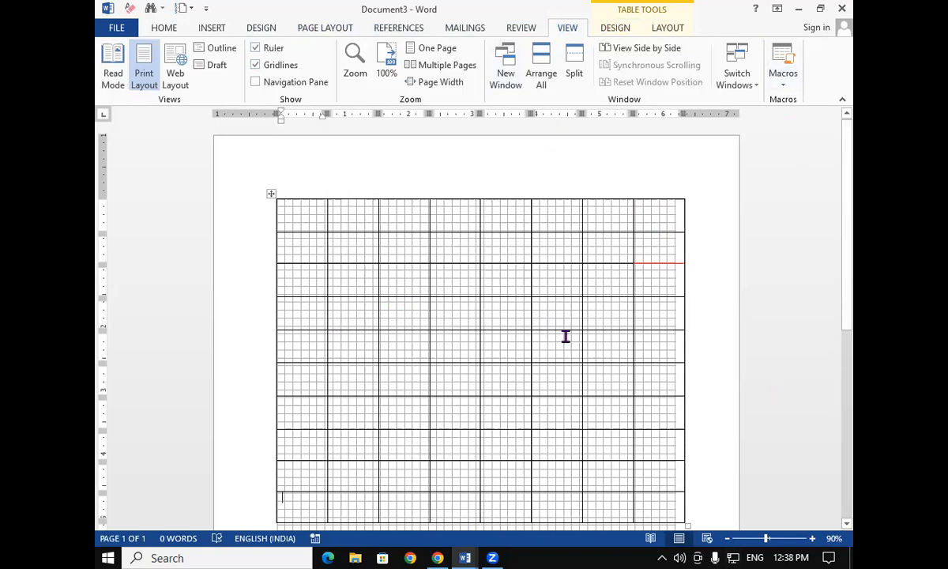
click(267, 67)
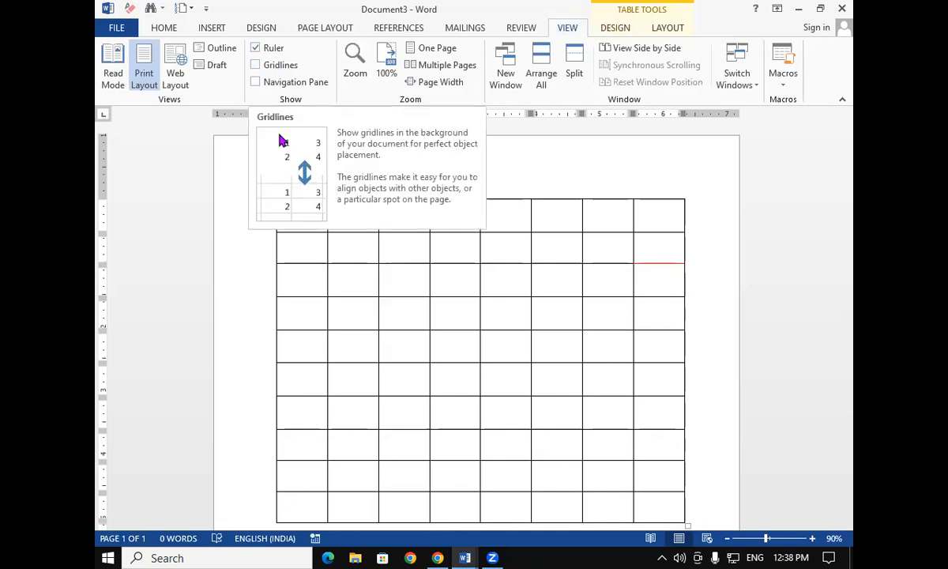
Switch to the Document2 window and place the cursor inside the student table
click(616, 28)
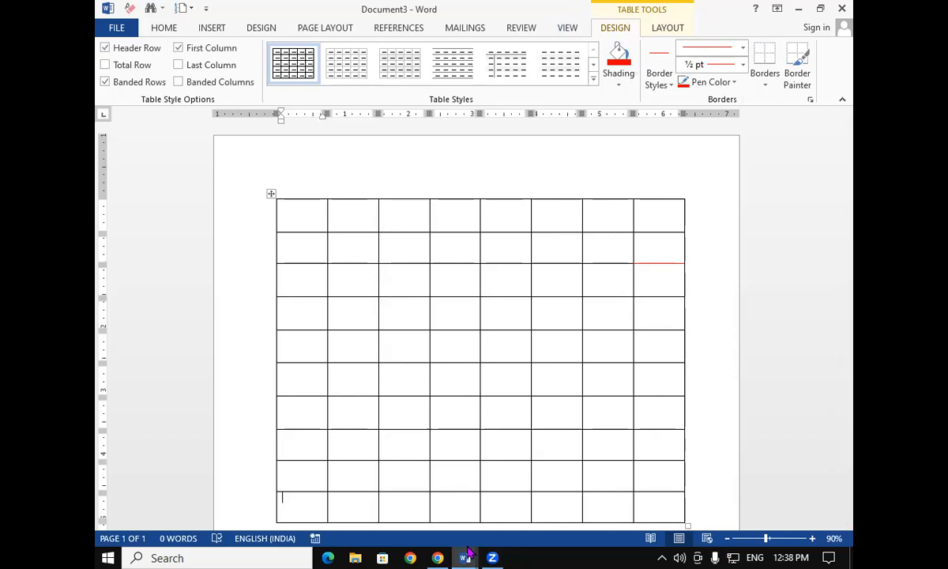
mouse_move(466, 554)
click(477, 481)
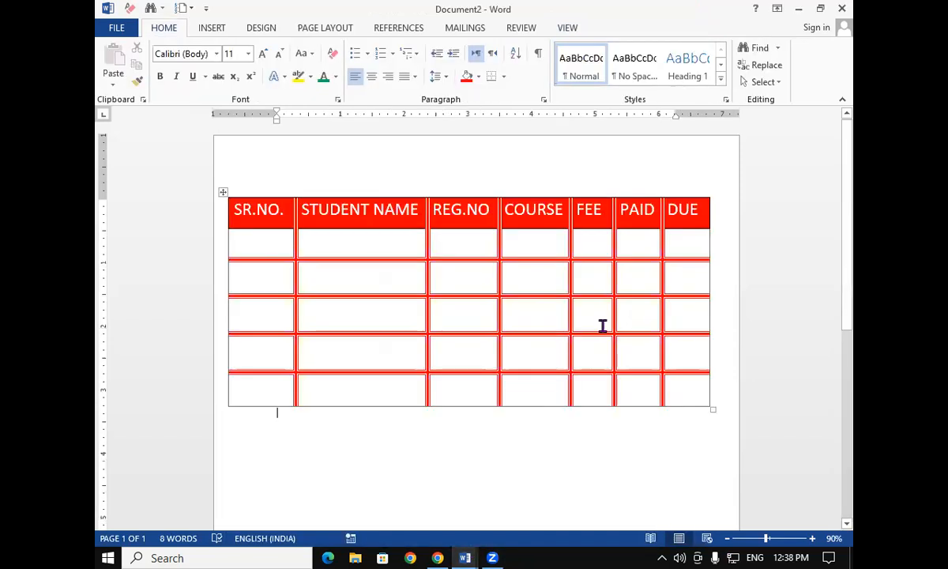
click(635, 277)
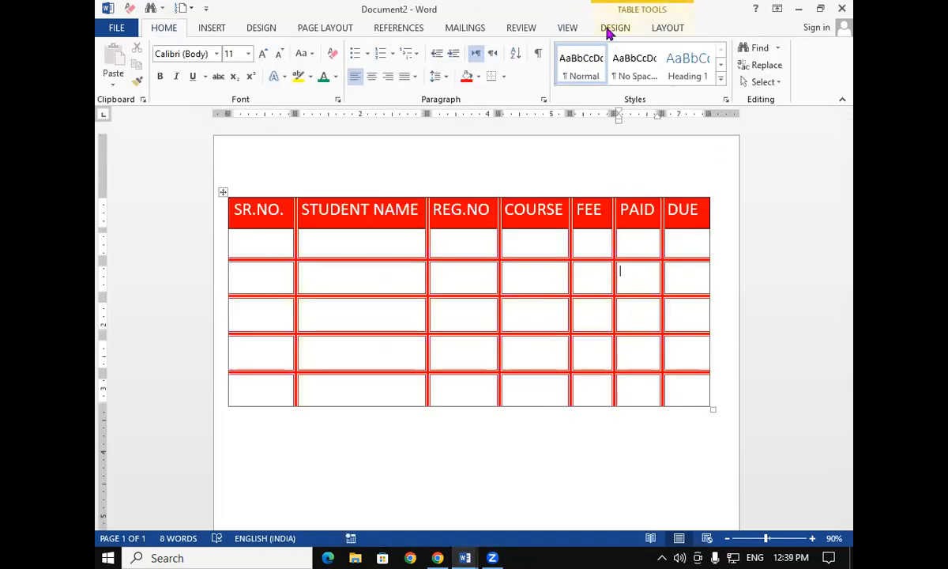
click(610, 29)
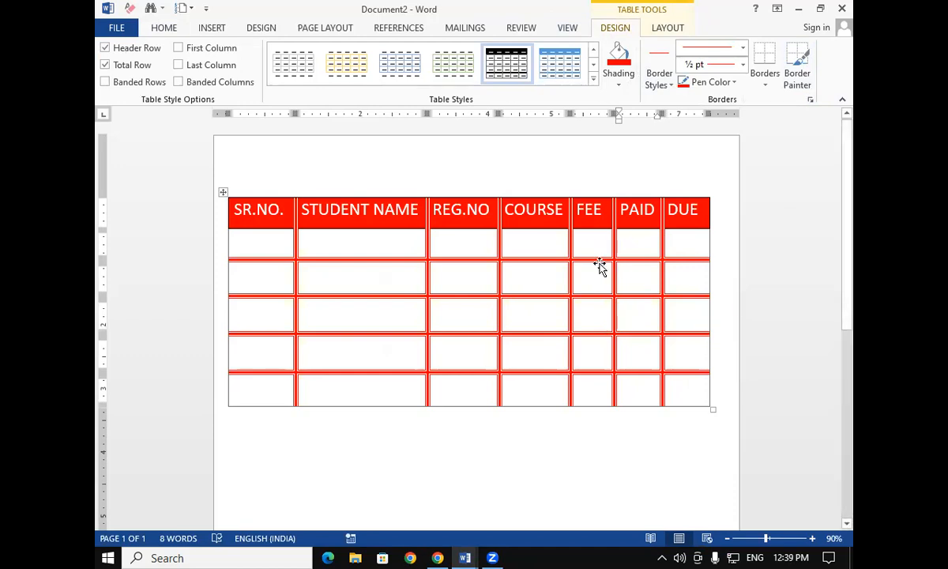
Use Border Painter to repaint the table's bottom and right outer edges with the ½ pt red line
click(796, 71)
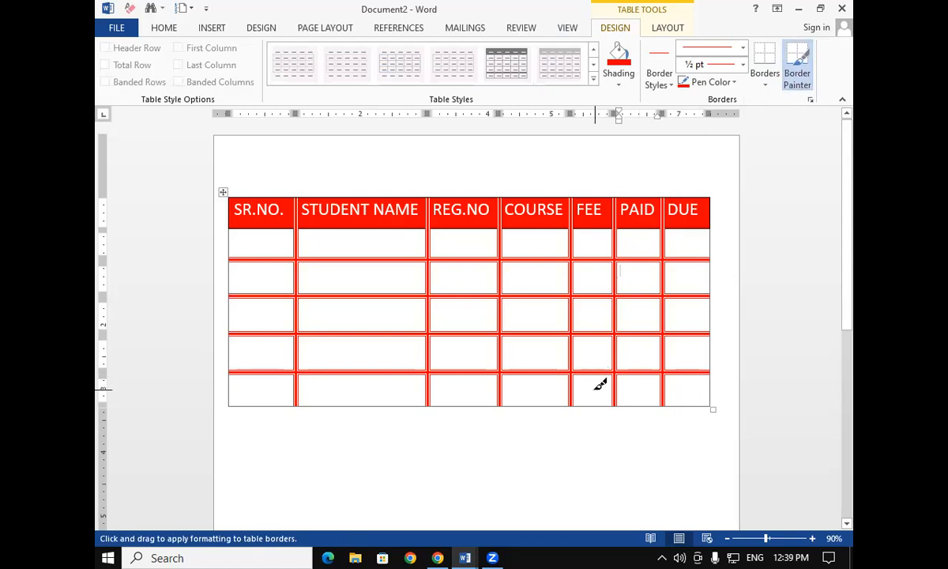
mouse_move(235, 399)
mouse_down()
mouse_move(403, 417)
mouse_move(719, 396)
mouse_up()
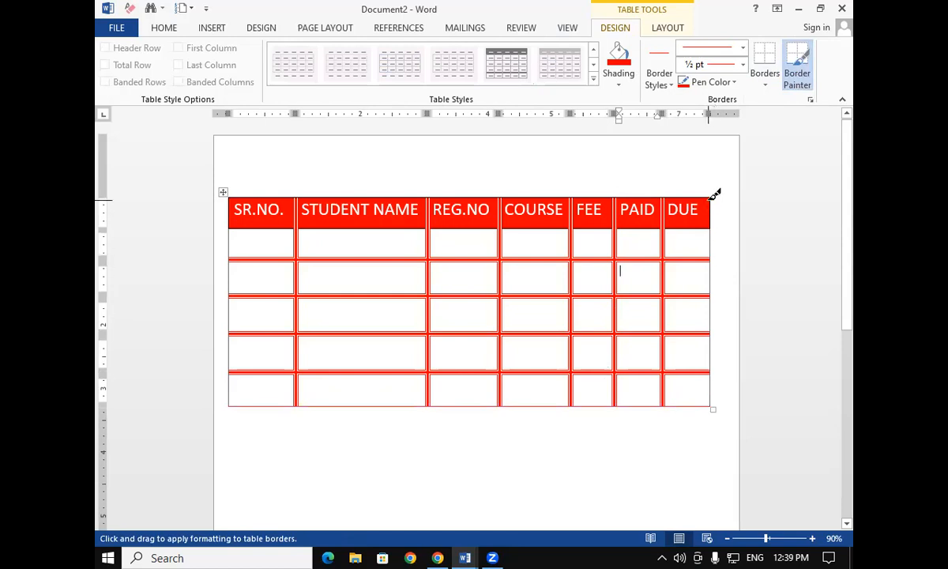
drag(718, 197, 715, 392)
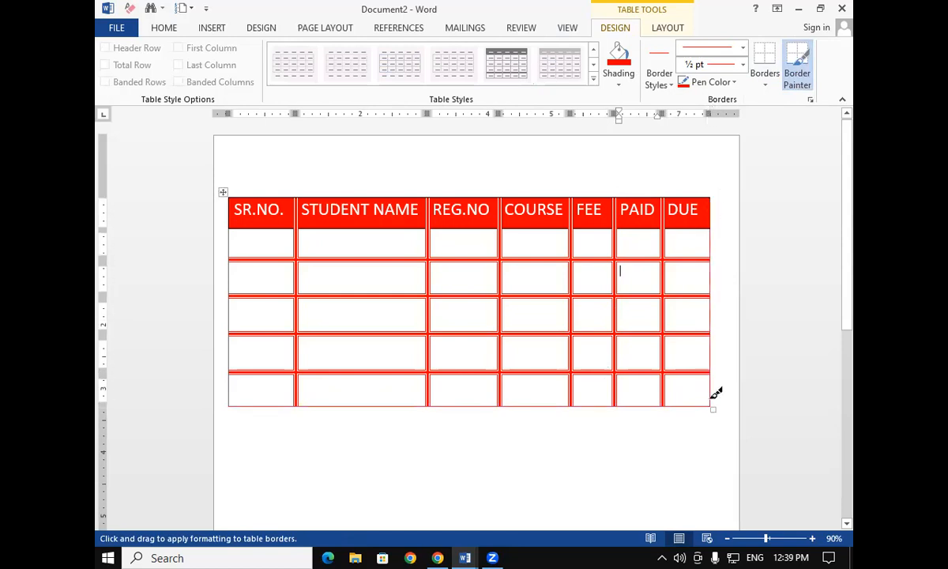
Switch the border style to a 3 pt red double line and paint the table's right and bottom edges
click(743, 47)
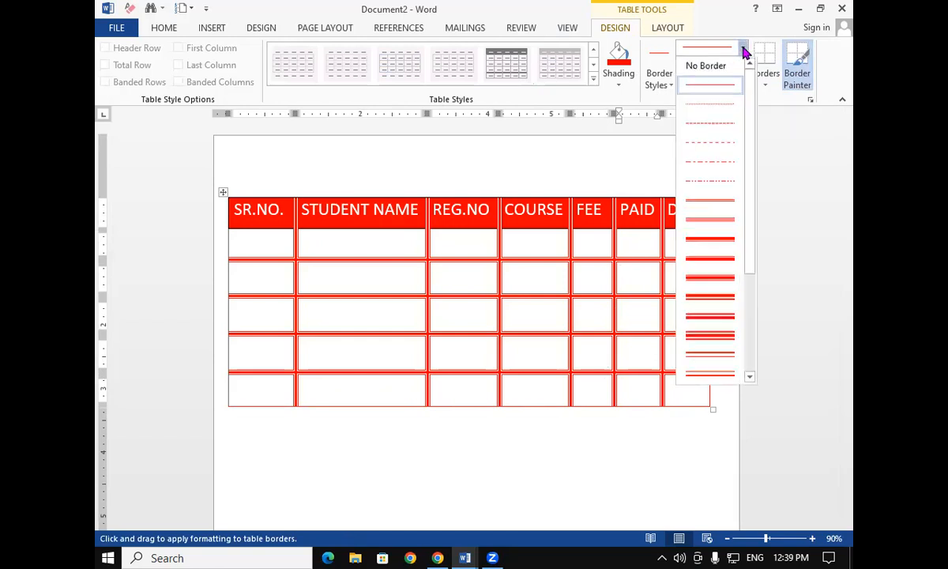
click(719, 310)
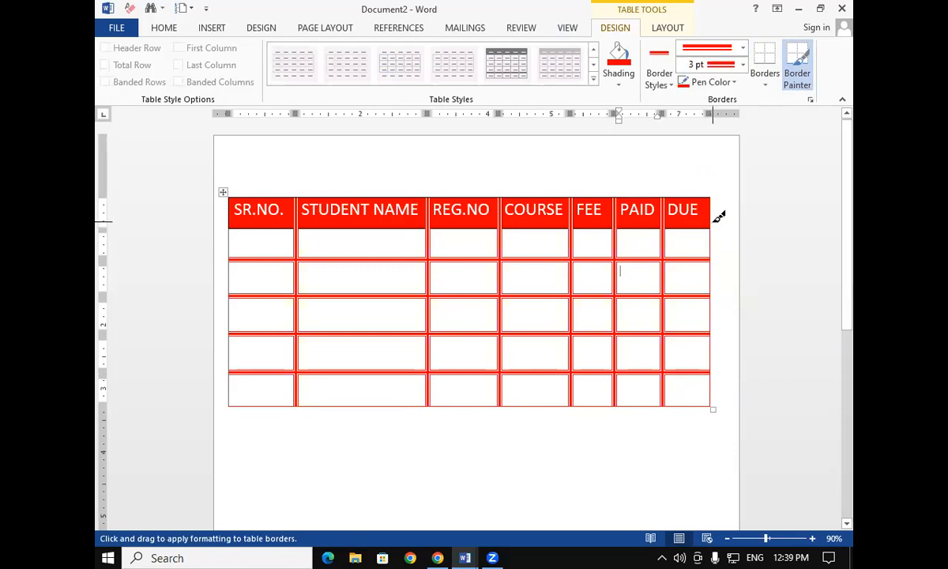
drag(720, 219, 714, 405)
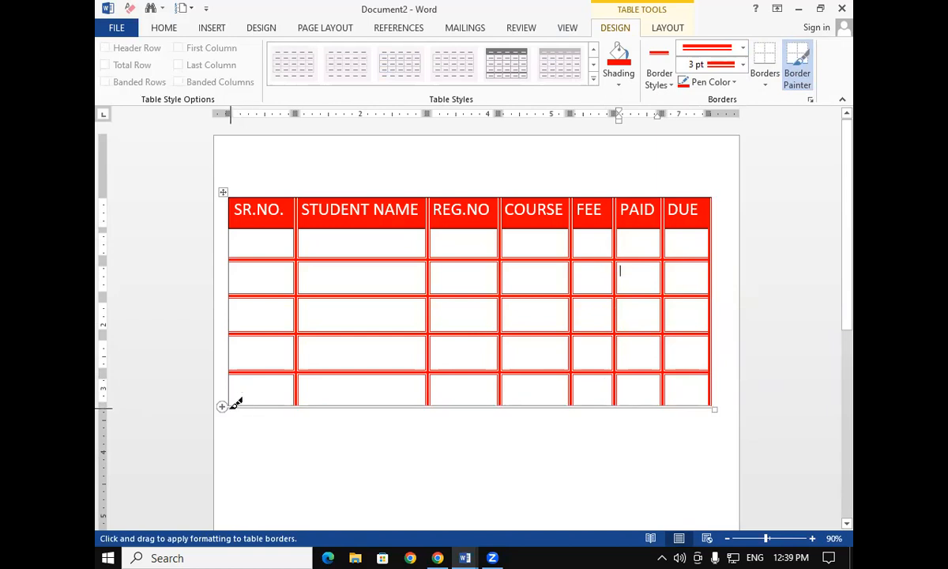
drag(237, 399, 707, 401)
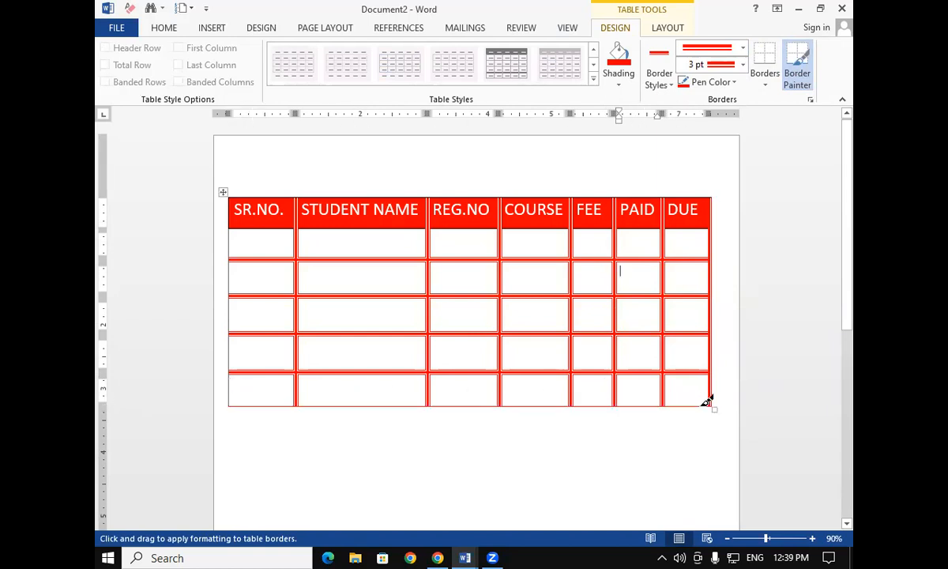
Repaint the bottom and left outer edges with the 3 pt double line, then turn Border Painter off
click(743, 48)
click(720, 317)
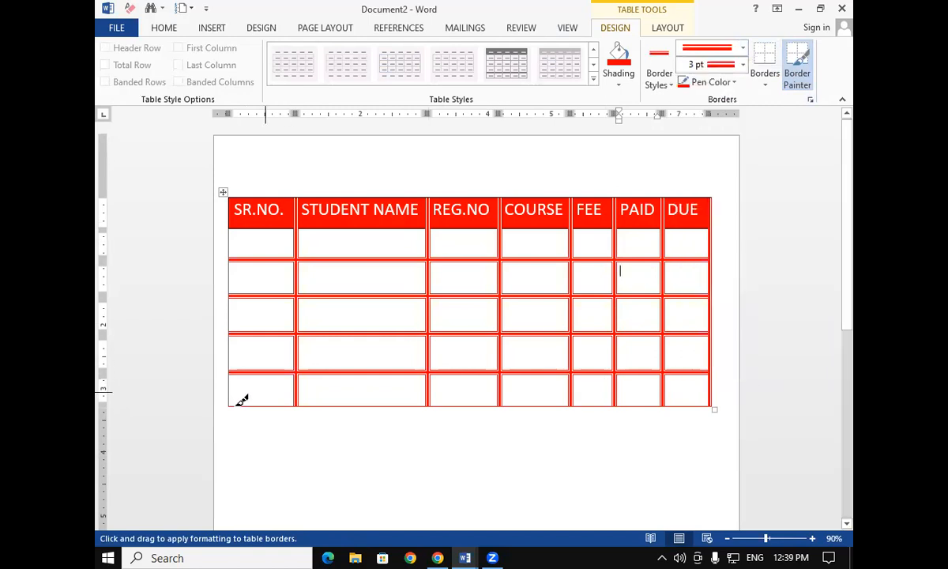
drag(242, 401, 701, 394)
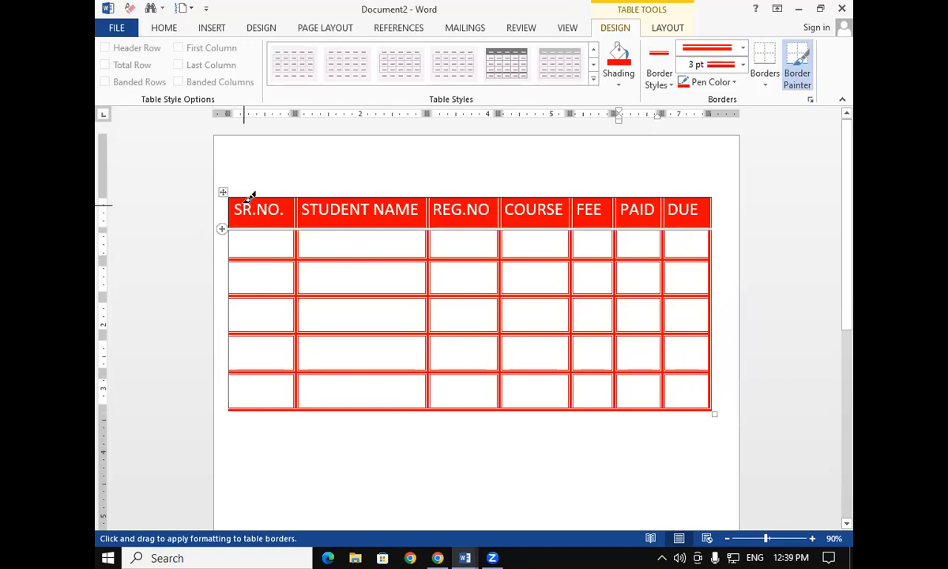
drag(231, 200, 234, 403)
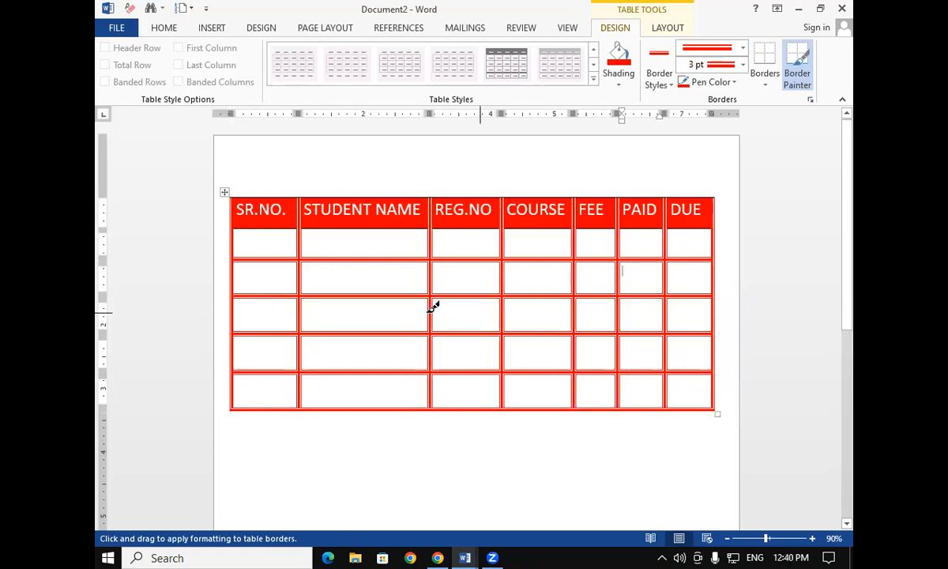
click(802, 79)
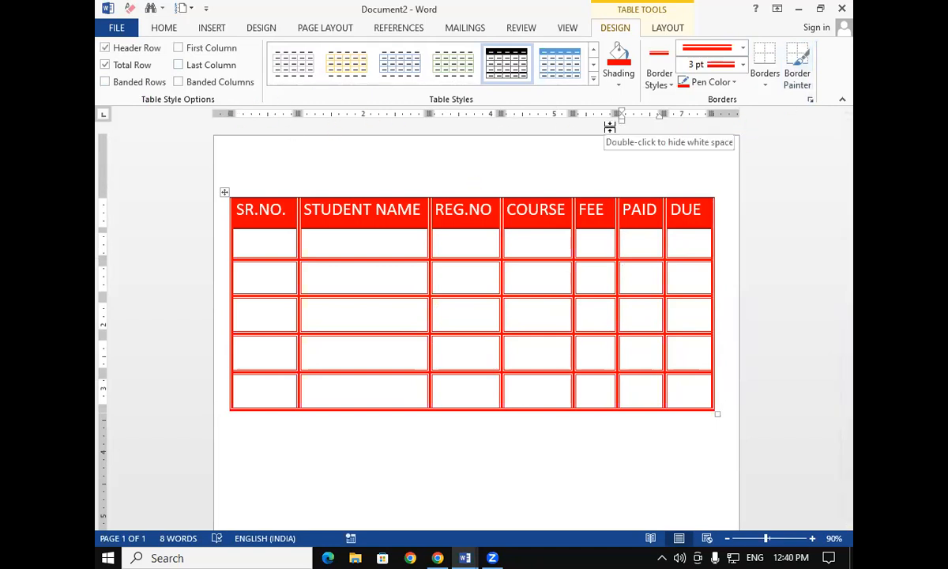
click(668, 28)
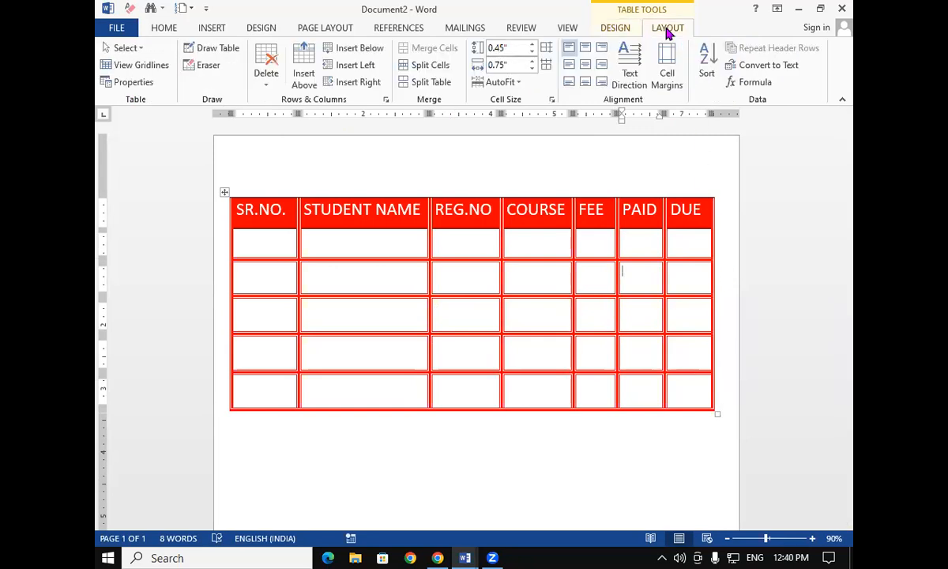
click(335, 241)
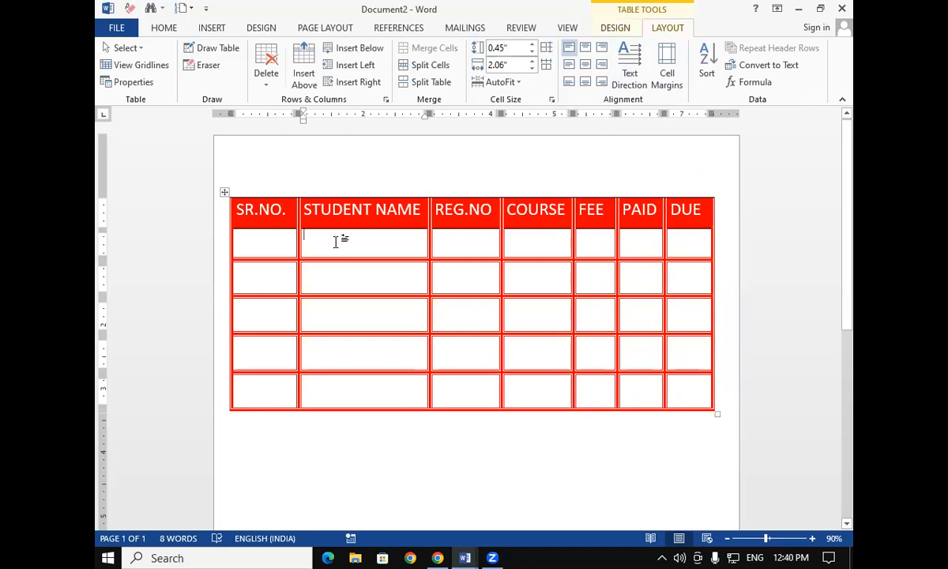
click(125, 50)
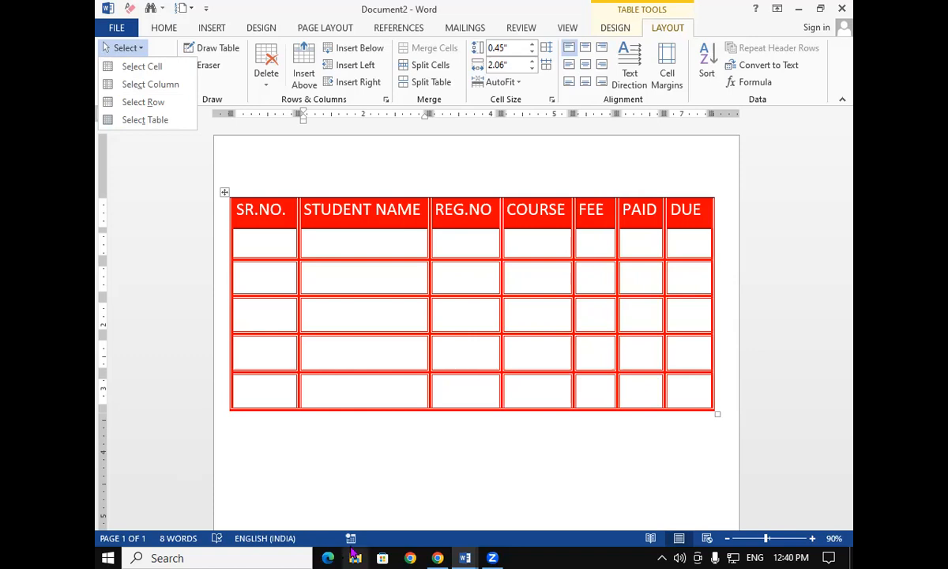
click(360, 280)
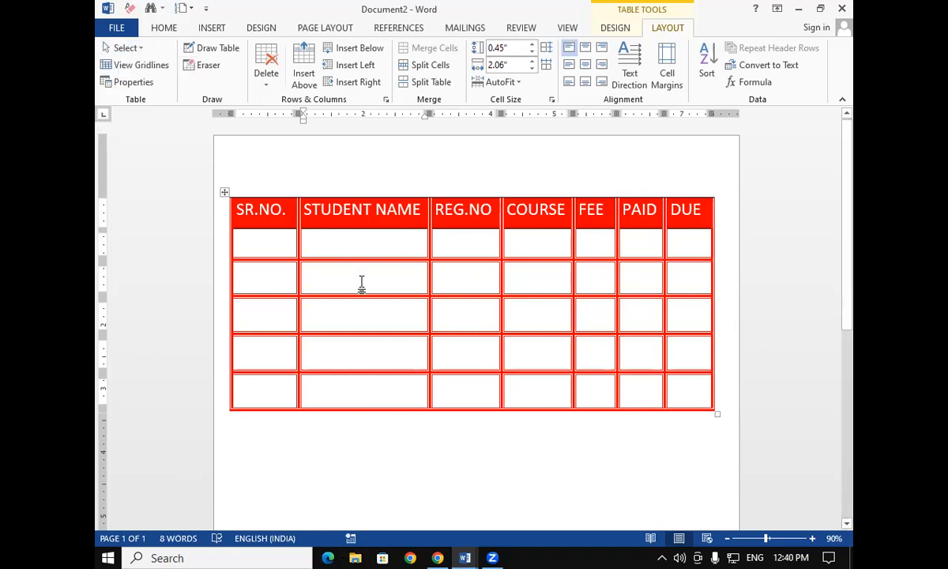
Undo the recent border, shading and style changes made to the student table
key(ctrl+z)
key(ctrl+z)
key(ctrl+z)
key(ctrl+z)
key(ctrl+z)
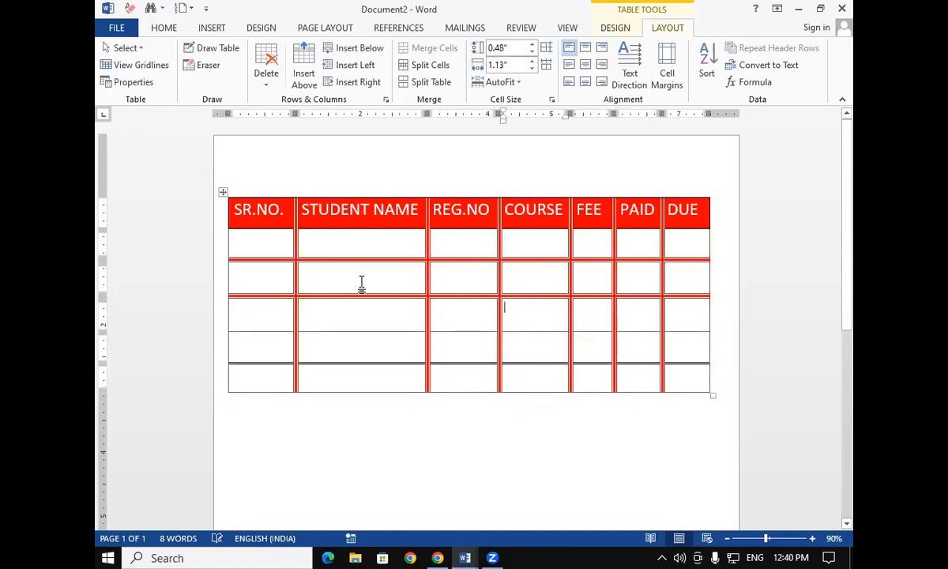
key(ctrl+z)
key(ctrl+z)
key(ctrl+z)
key(ctrl+z)
key(ctrl+z)
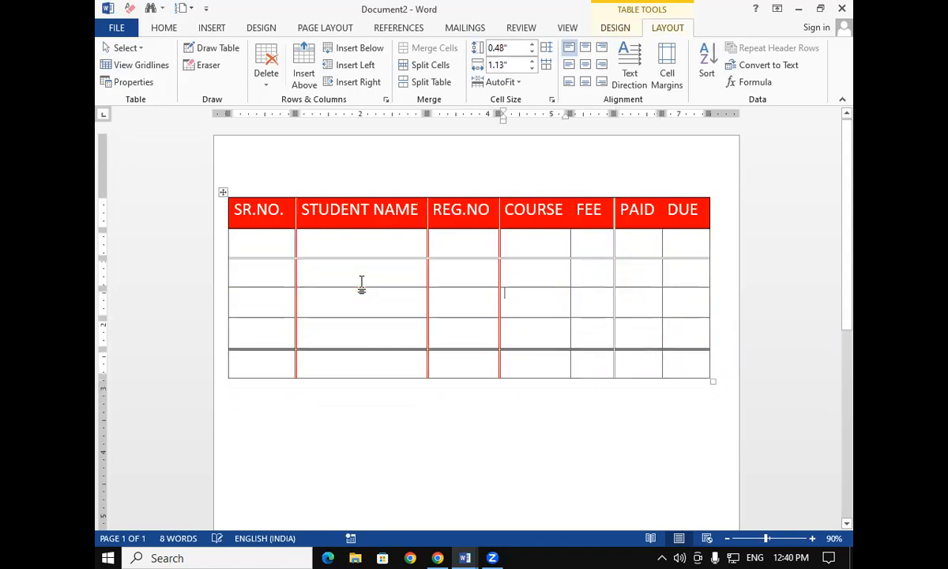
key(ctrl+z)
key(ctrl+z)
key(ctrl+z)
key(ctrl+z)
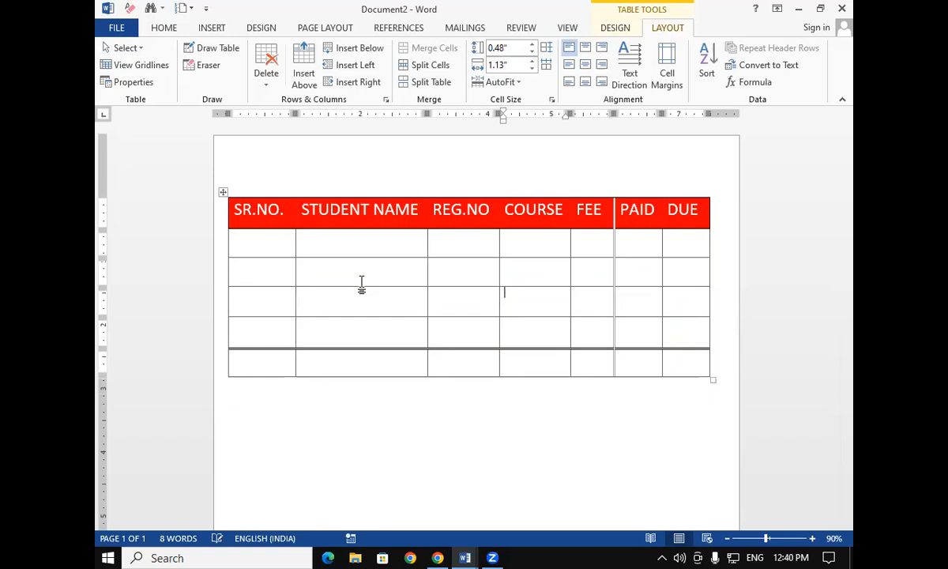
key(ctrl+z)
key(ctrl+z)
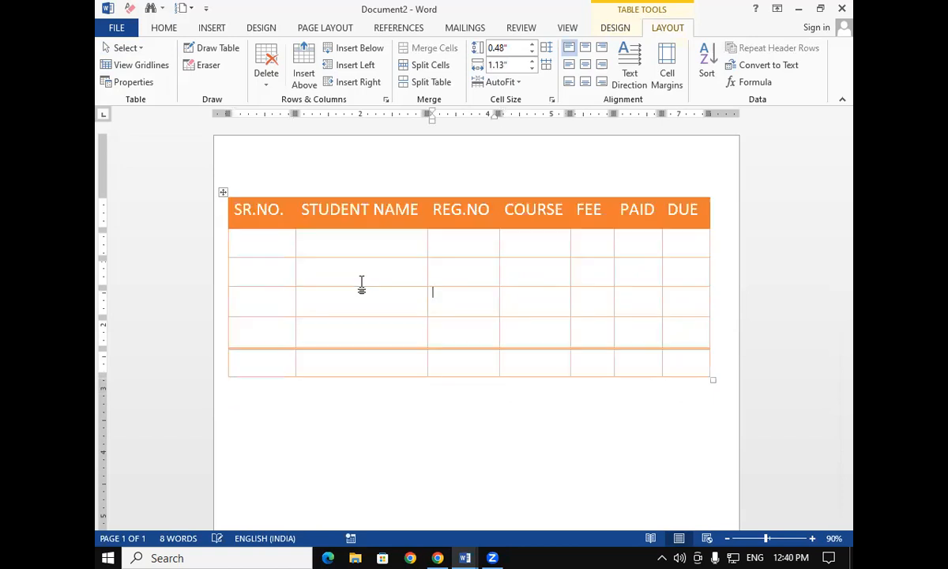
key(ctrl+z)
key(ctrl+z)
key(ctrl+z)
key(ctrl+z)
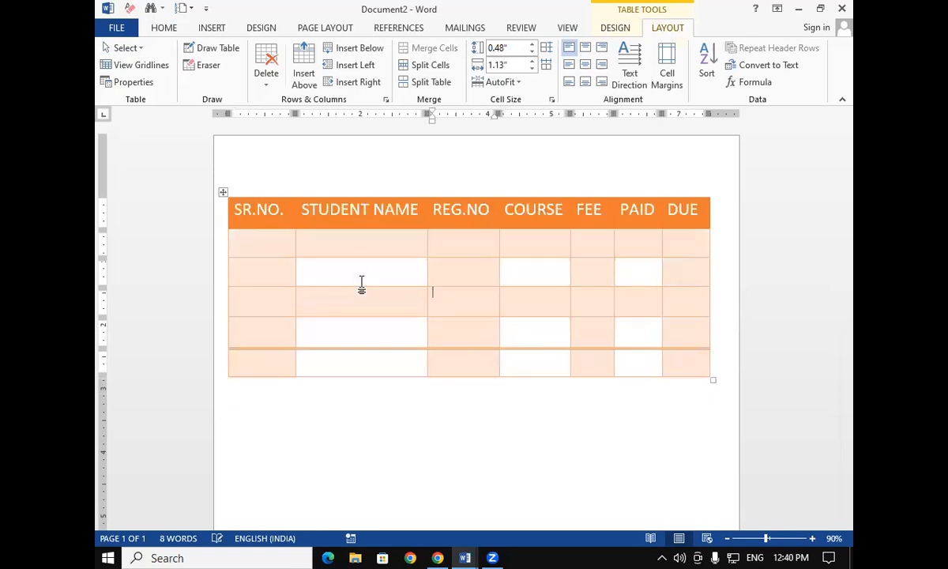
key(ctrl+z)
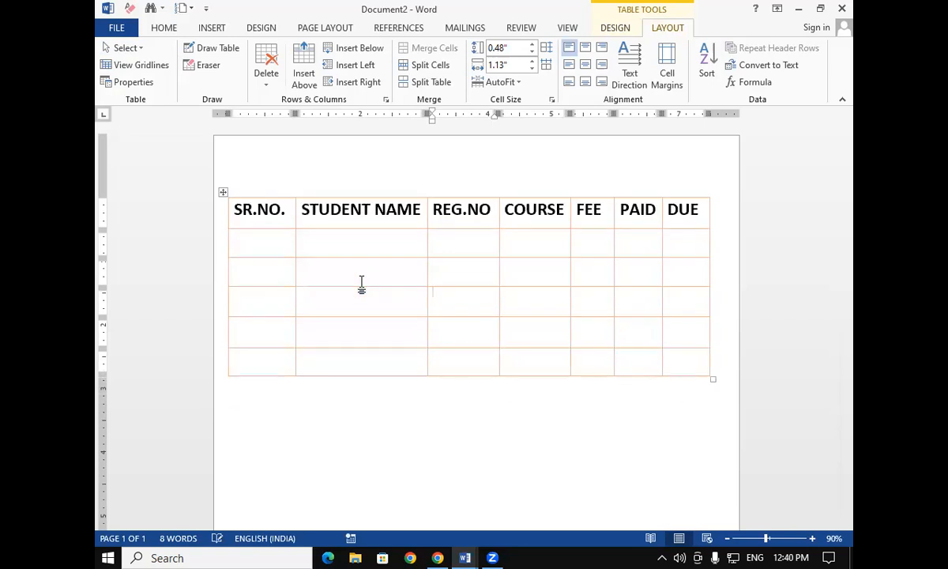
click(339, 237)
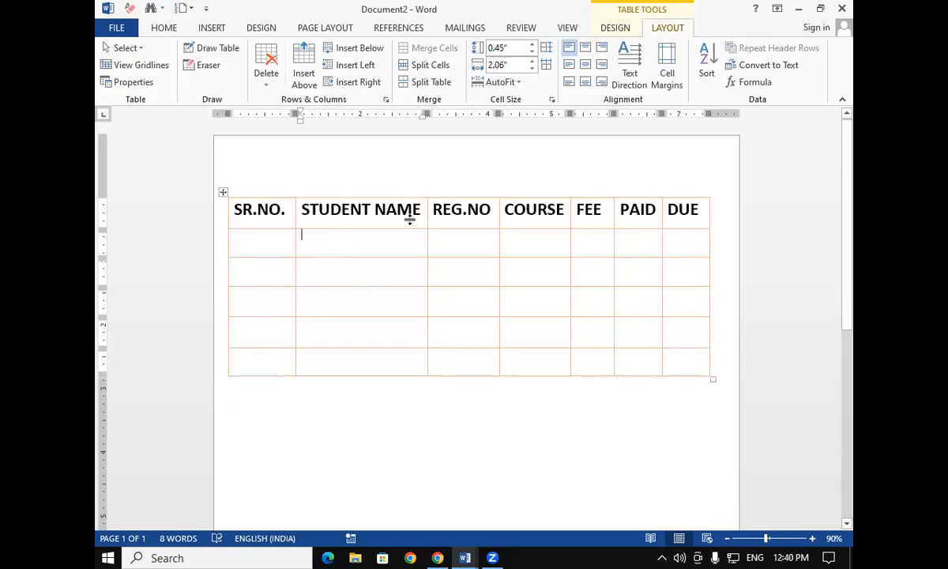
click(131, 53)
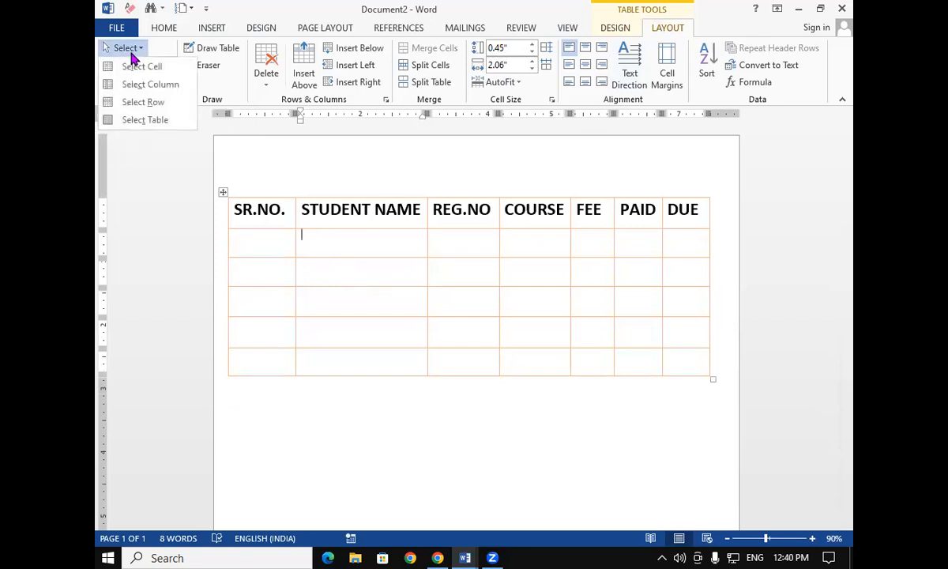
click(348, 259)
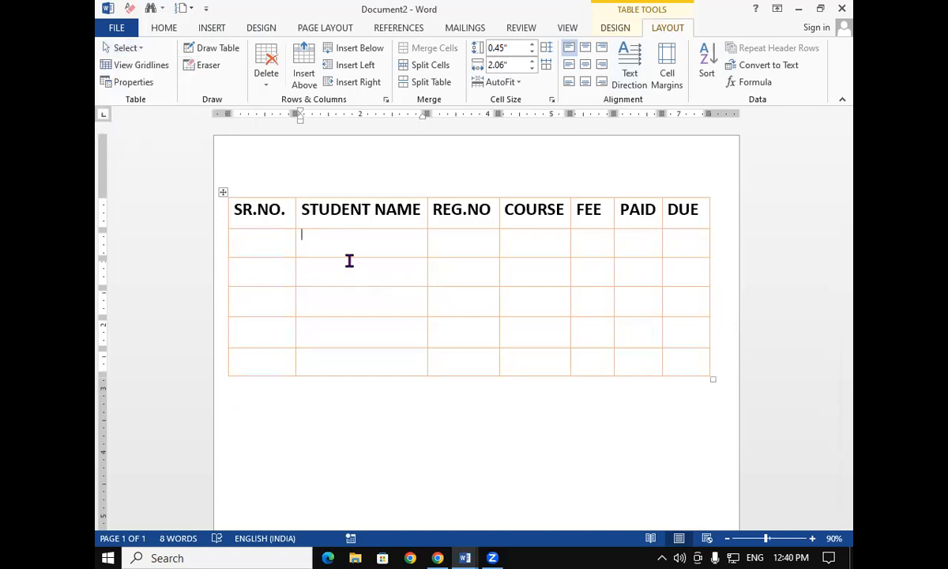
Select the STUDENT NAME header cell using the Select Cell command
click(302, 209)
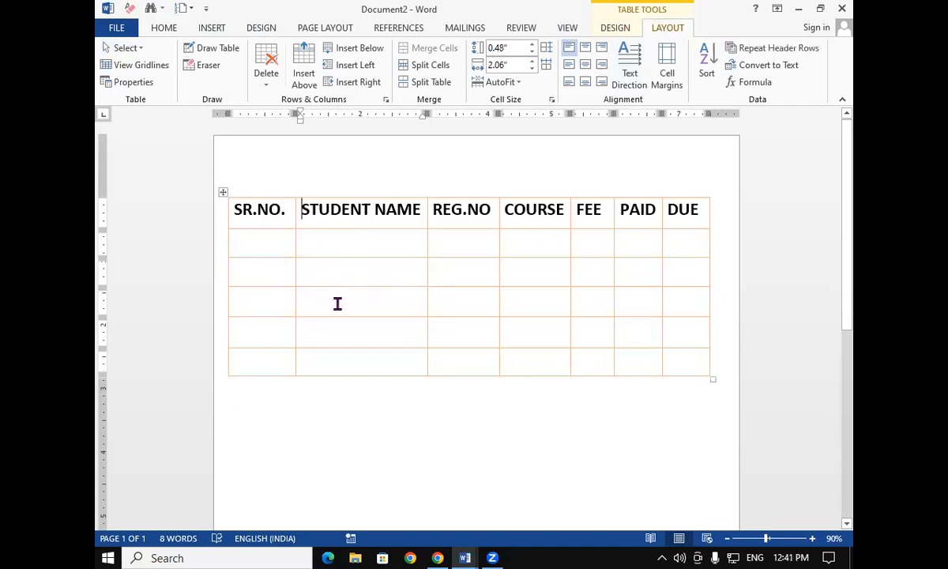
click(139, 48)
click(147, 68)
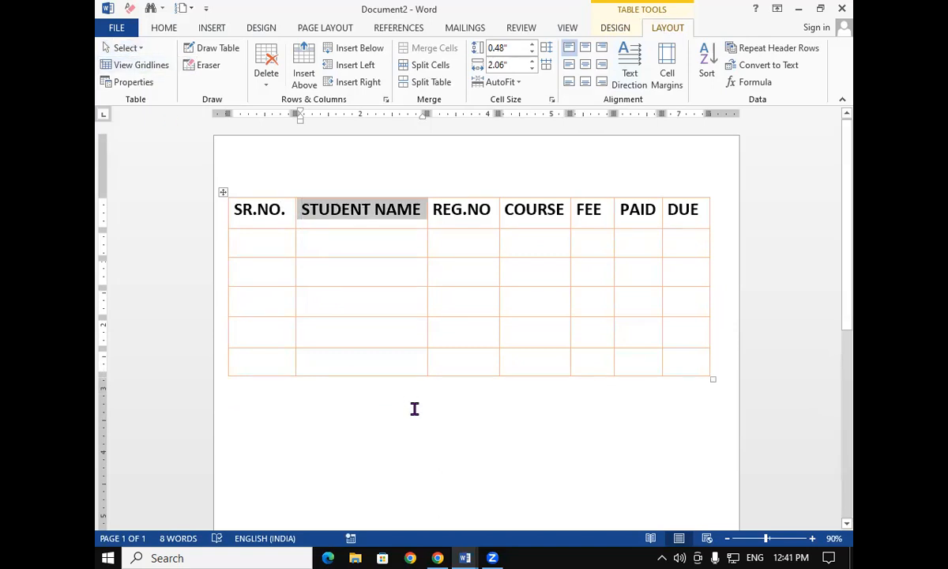
click(474, 326)
Select the COURSE header cell using the Select Cell command
click(506, 209)
click(138, 52)
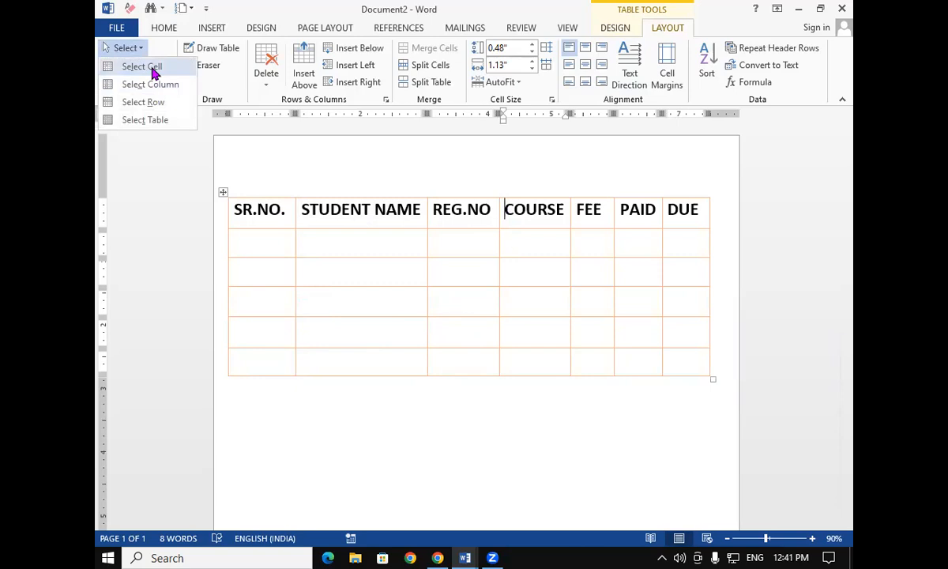
click(143, 67)
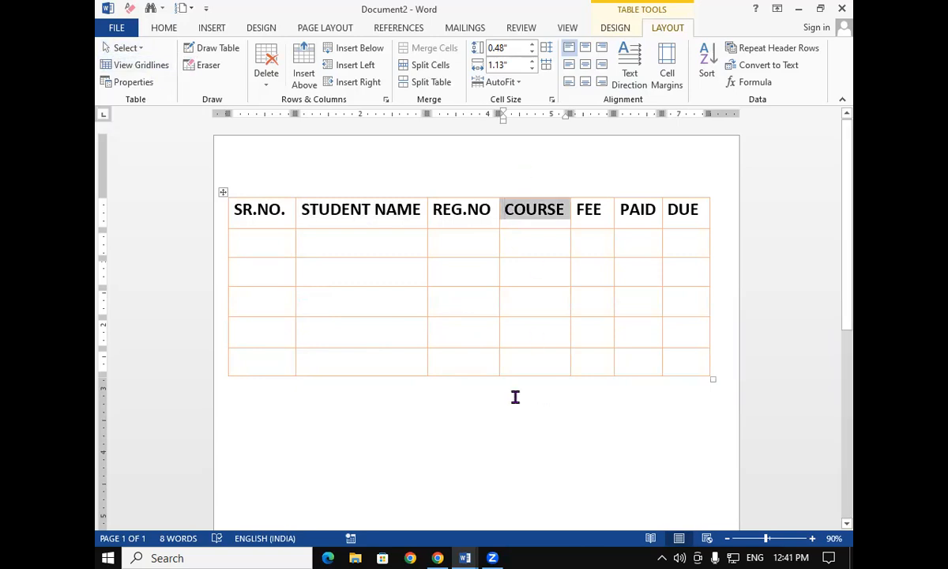
click(504, 328)
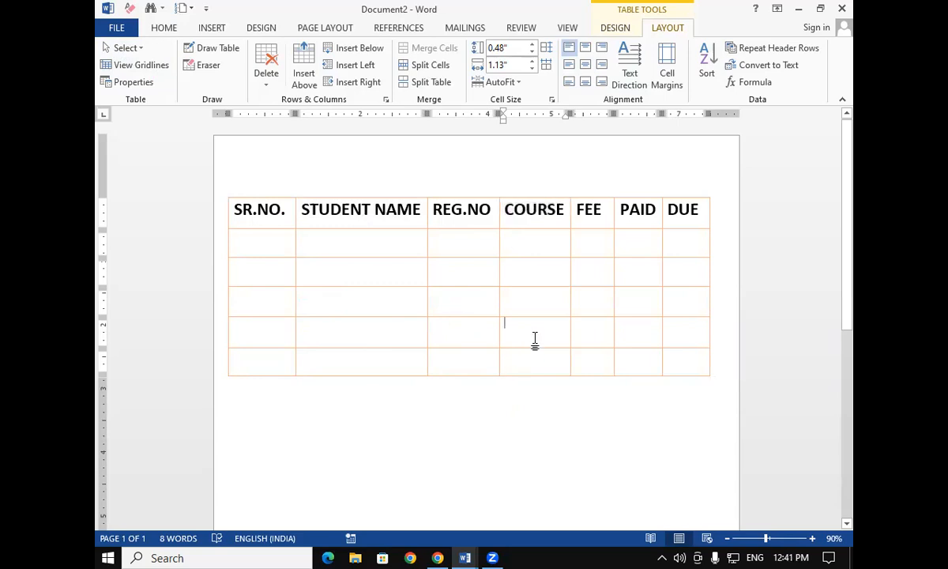
Select the REG.NO header text within its cell
drag(434, 208, 490, 208)
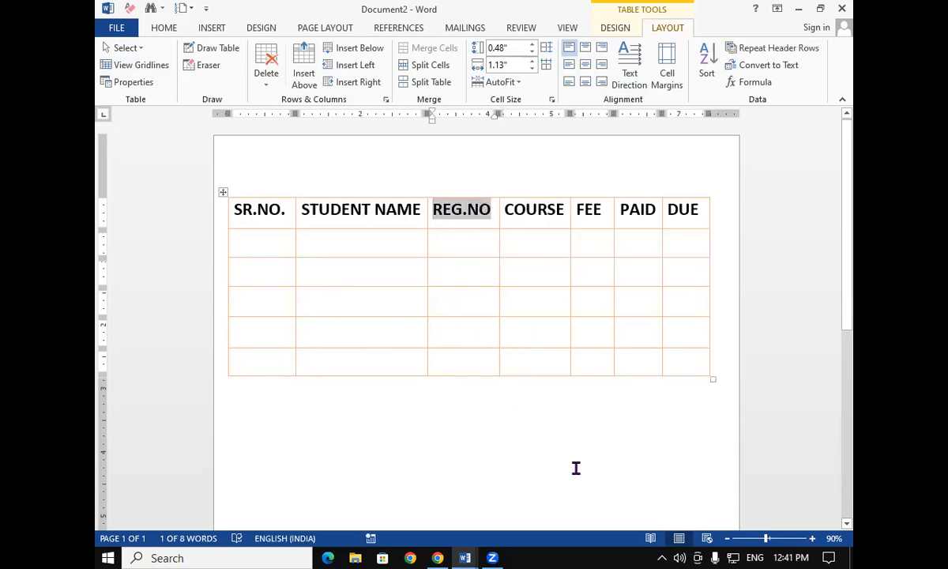
click(344, 244)
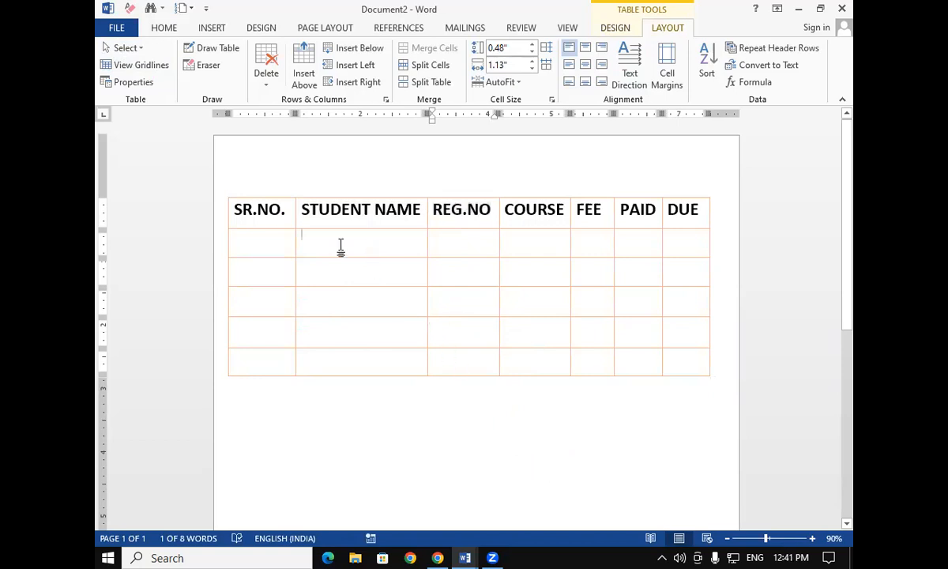
Select the entire SR.NO. column using the Select Column command
click(235, 213)
click(127, 48)
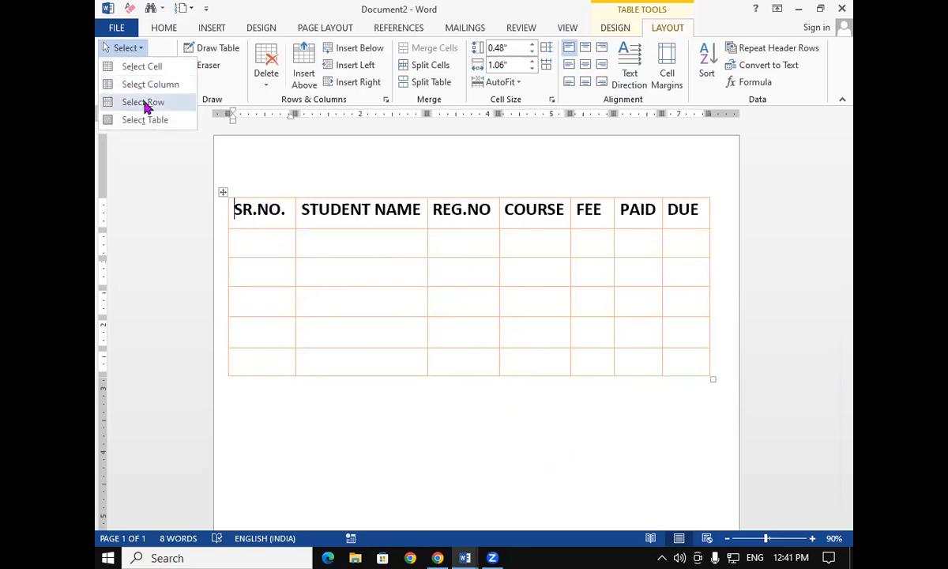
click(156, 87)
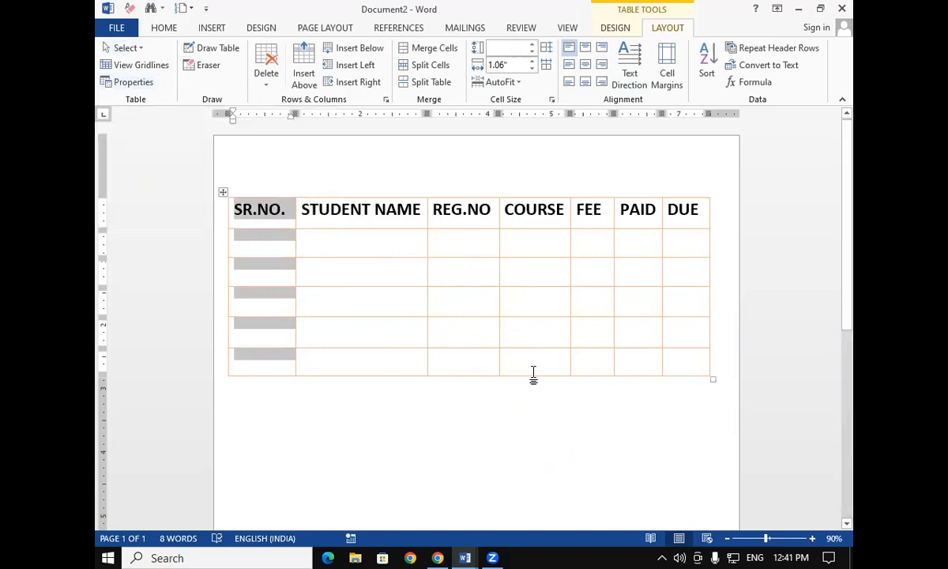
click(533, 269)
Select the entire COURSE column using the Select Column command
click(504, 204)
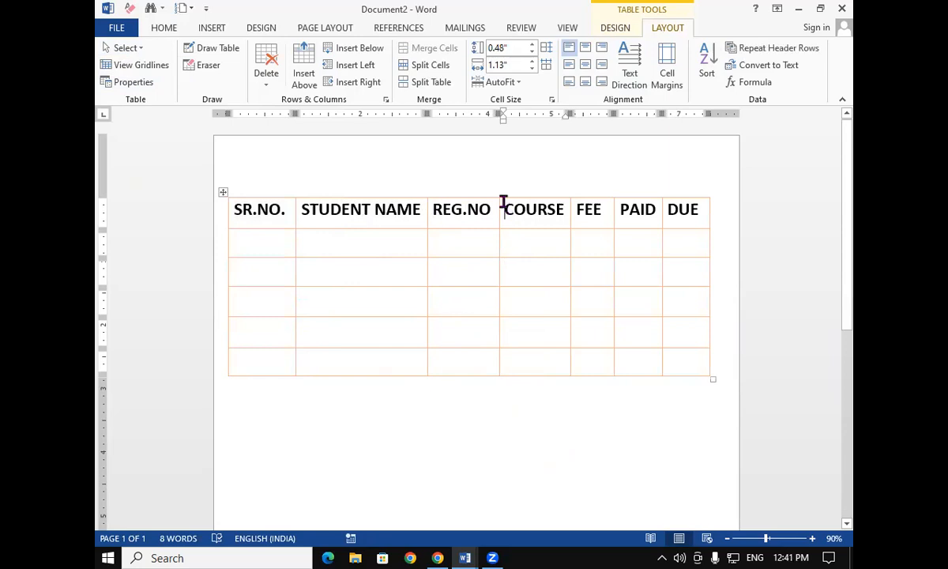
click(126, 48)
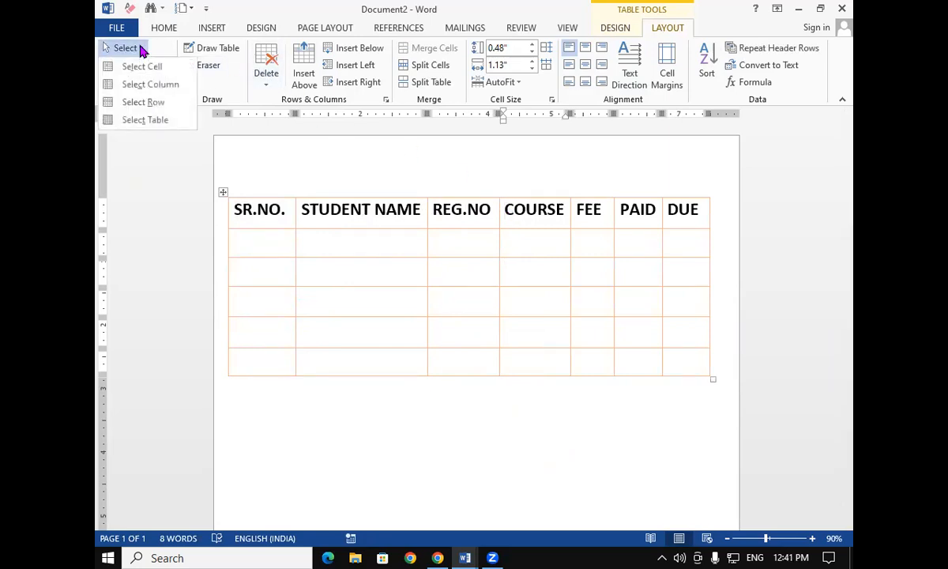
click(147, 85)
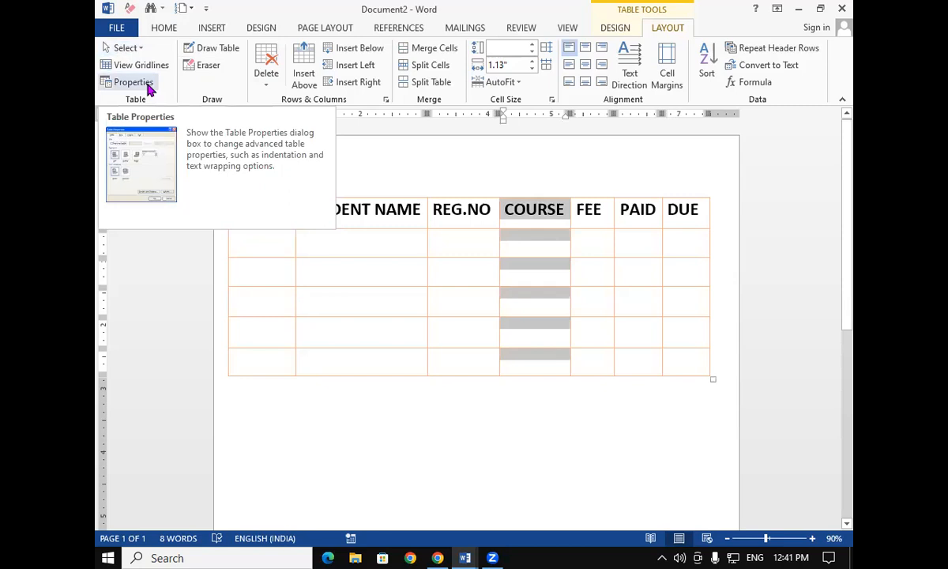
click(372, 268)
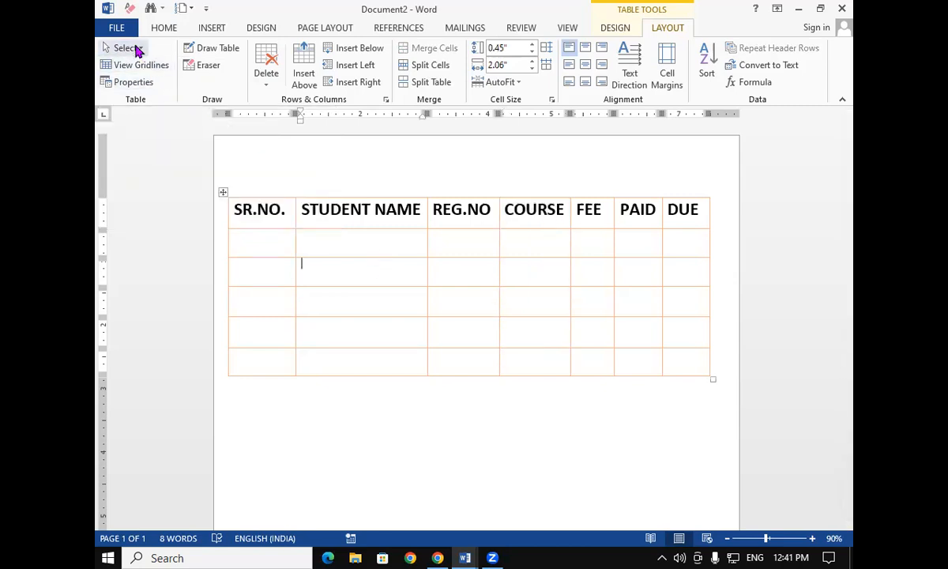
Select the SR.NO. header cell directly from its left edge inside the table
click(132, 49)
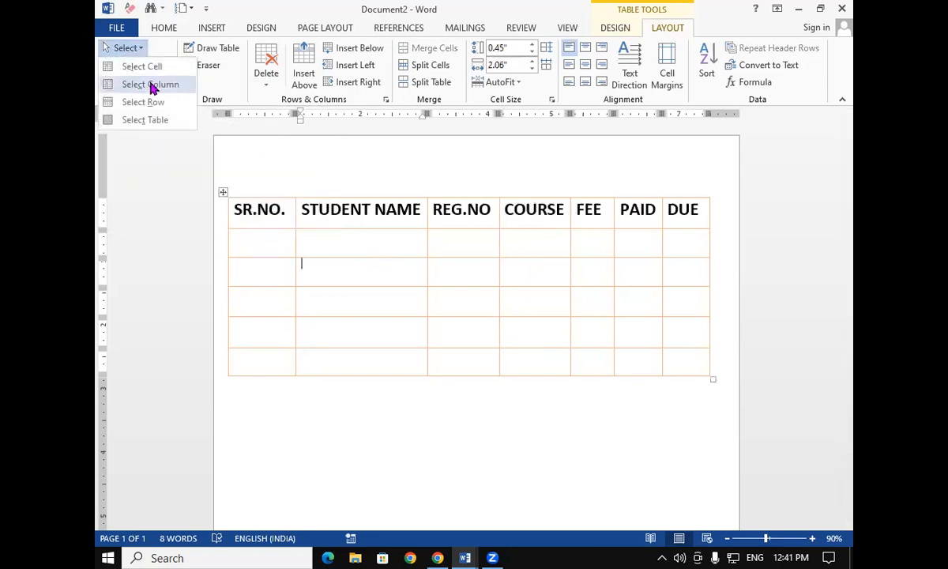
click(344, 307)
click(221, 204)
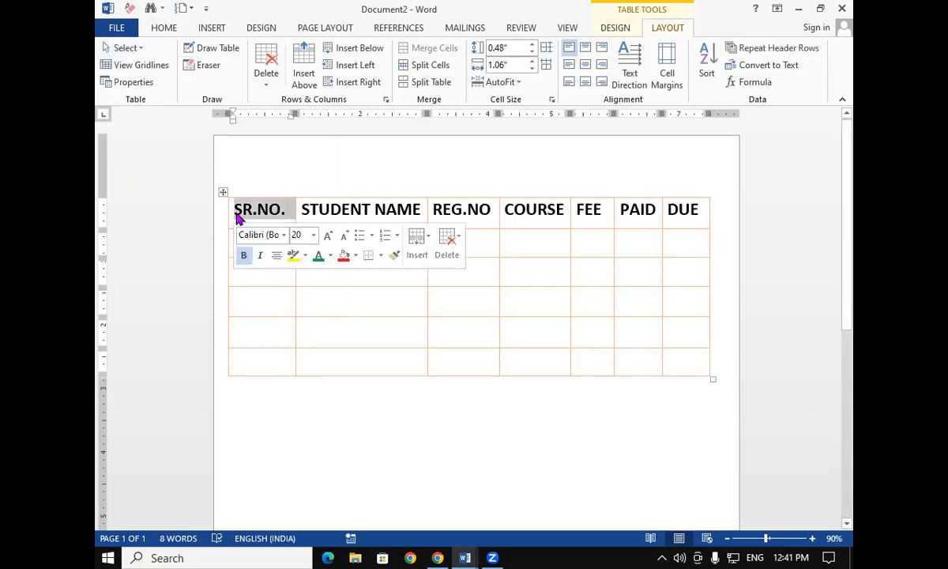
click(241, 297)
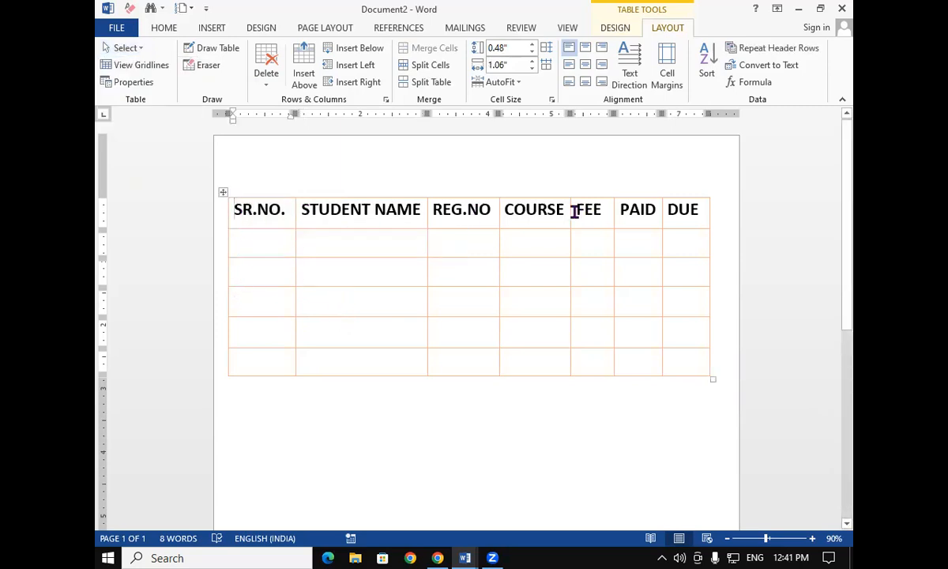
Select the whole header row using the Select Row command
click(138, 53)
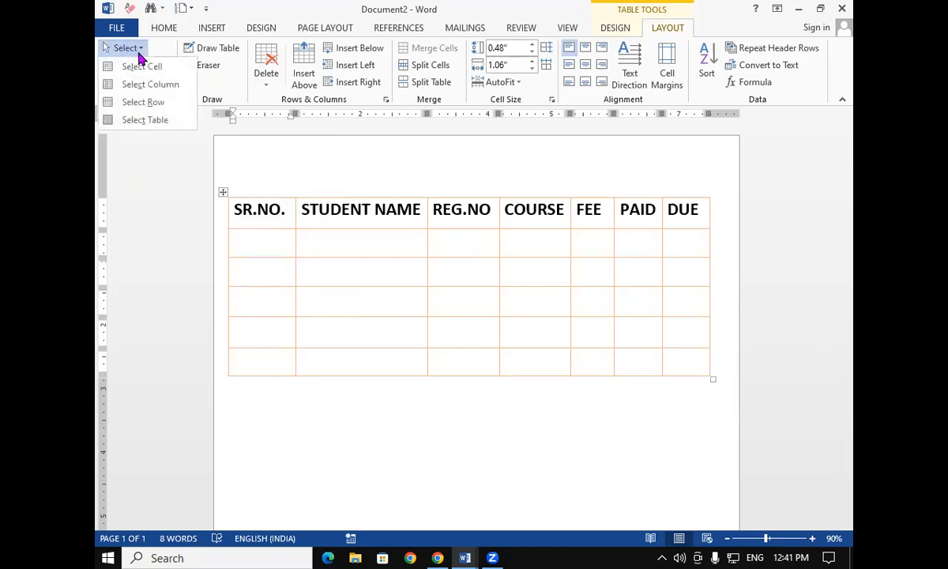
click(150, 102)
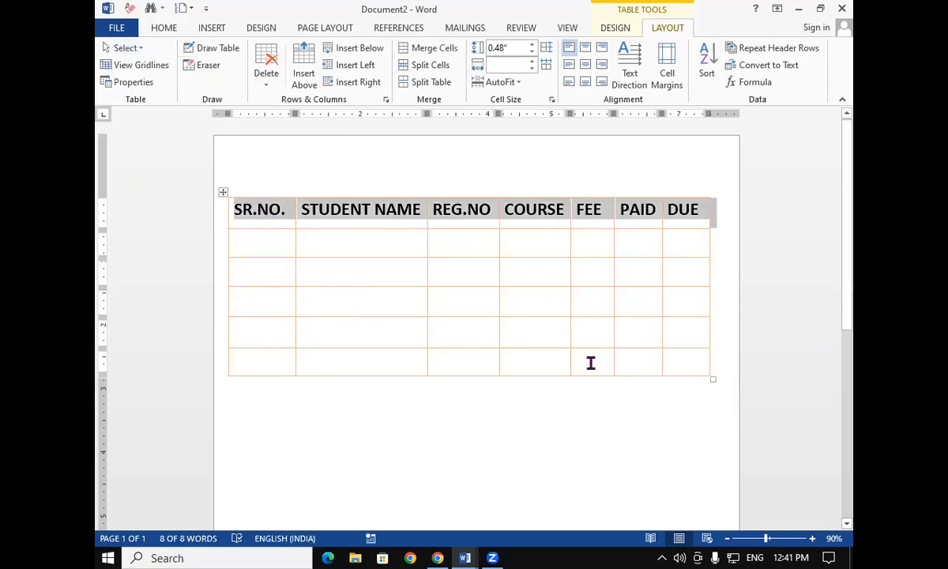
click(605, 271)
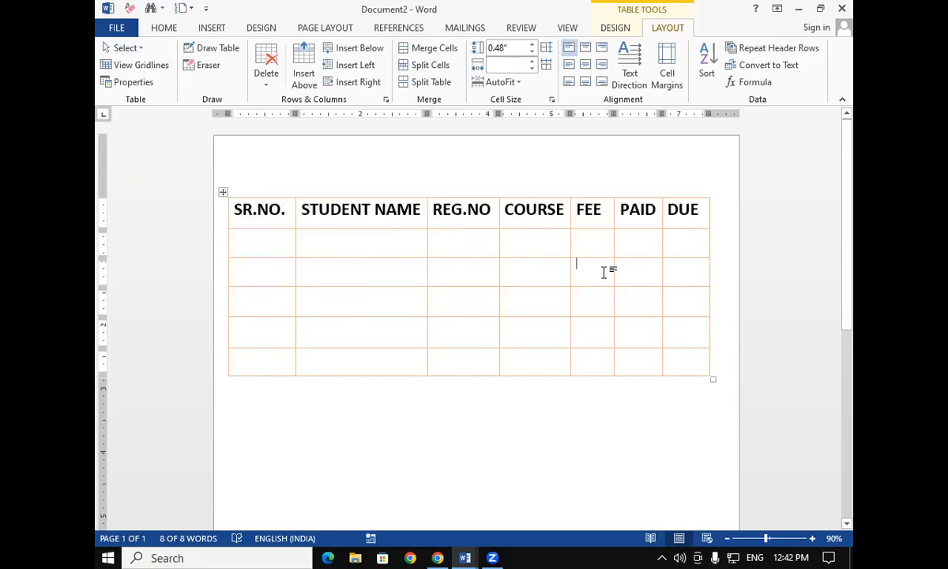
Select the entire student table using the Select Table command
click(135, 50)
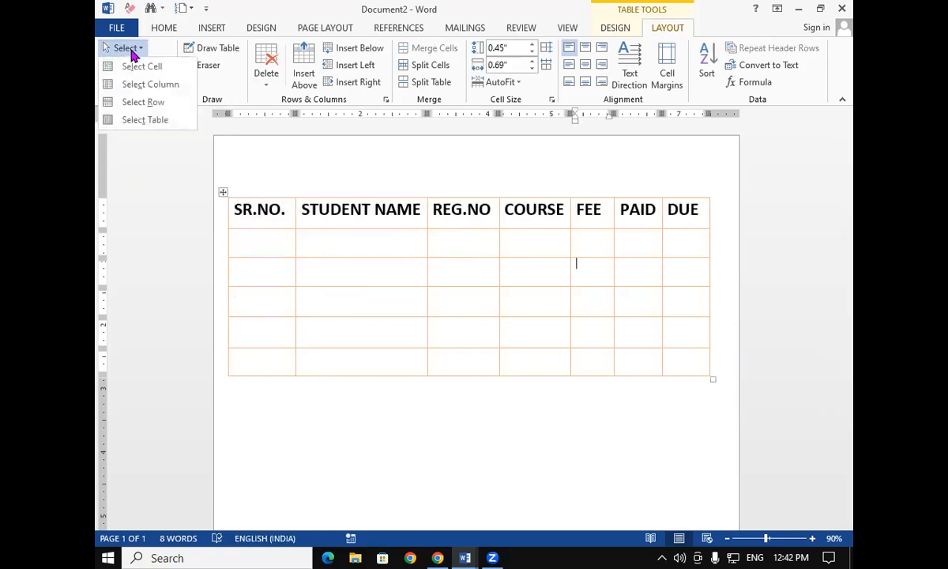
click(158, 126)
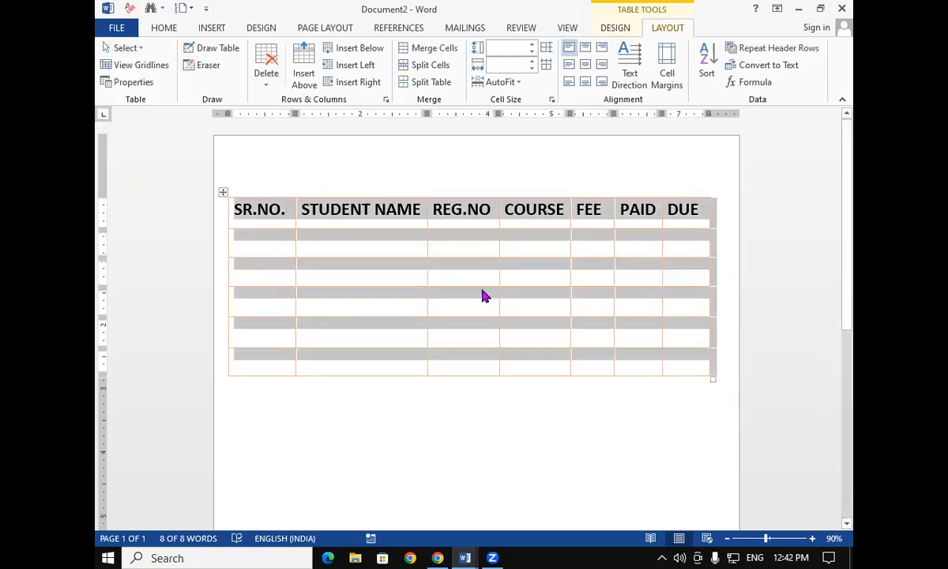
click(484, 296)
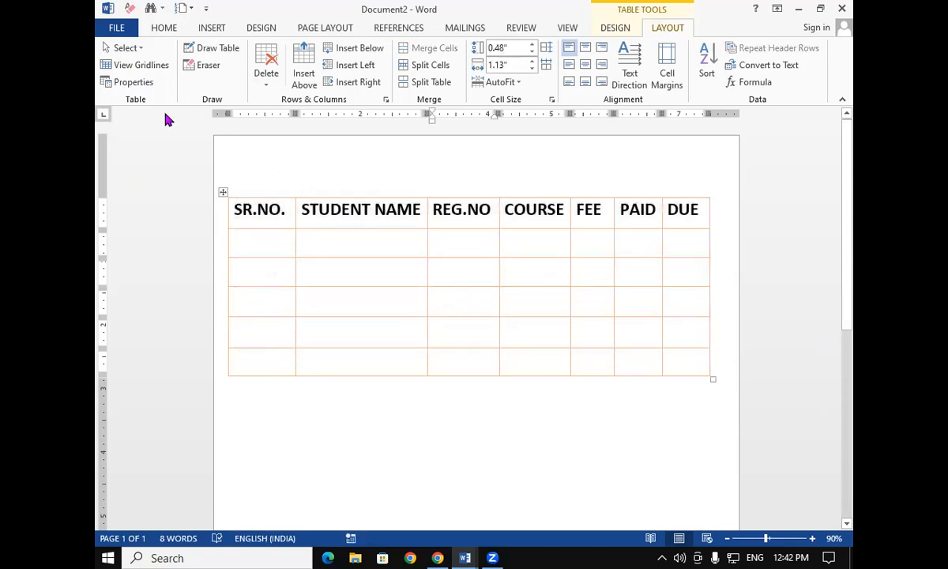
Toggle View Gridlines for the student table
click(157, 64)
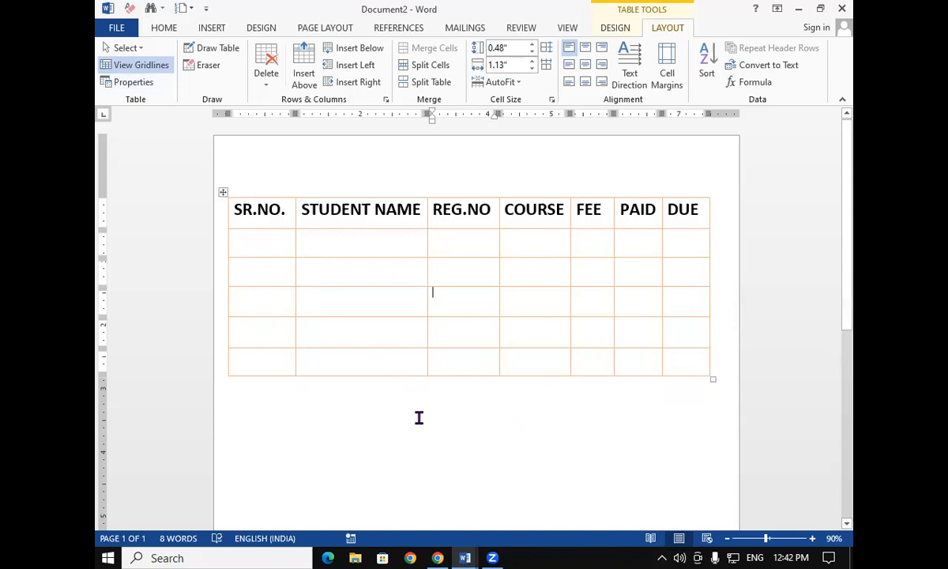
Switch to Document3 and shrink the grid table by its corner handle to about 1.84 inches wide
mouse_move(465, 556)
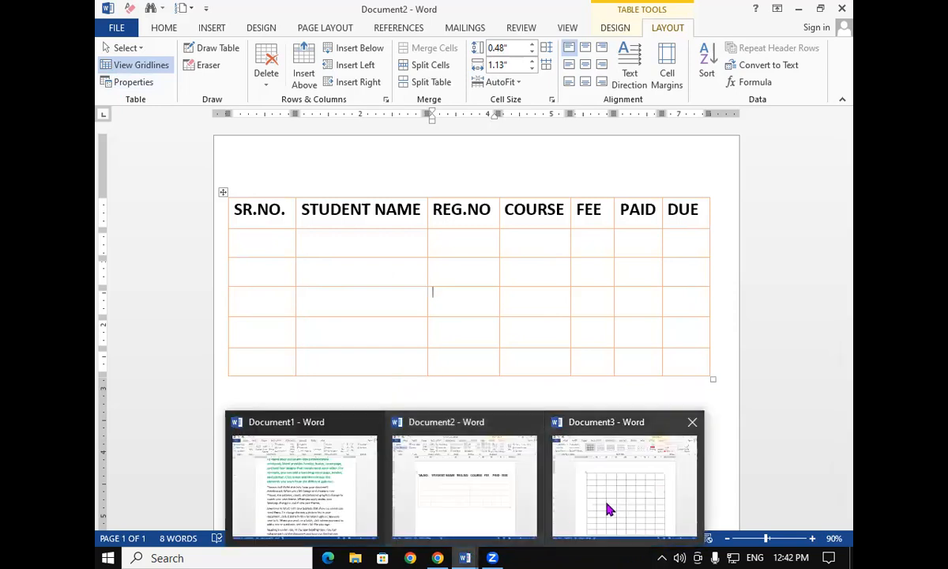
click(608, 506)
scroll(633, 427, down, 3)
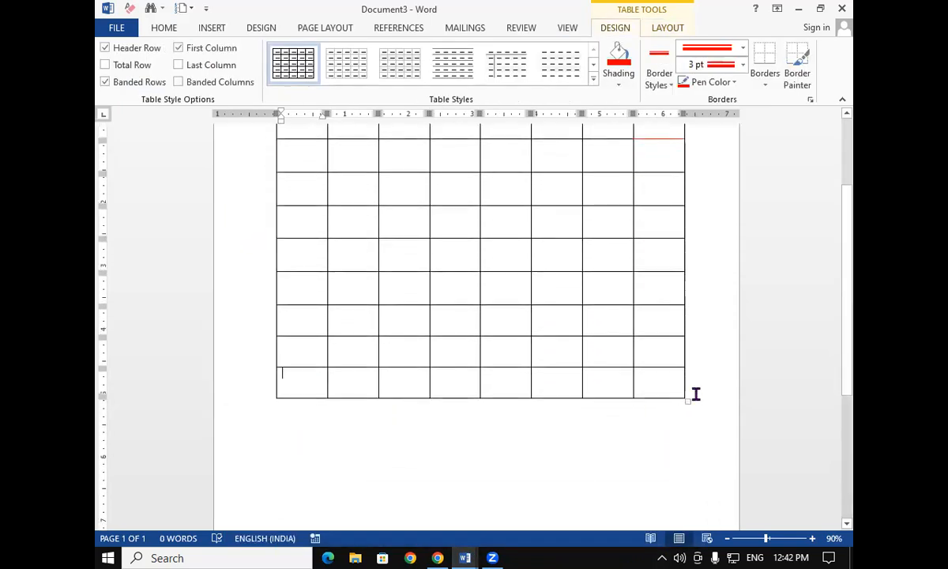
drag(686, 398, 396, 166)
Center the grid table on the page through Table Properties alignment
scroll(468, 288, up, 2)
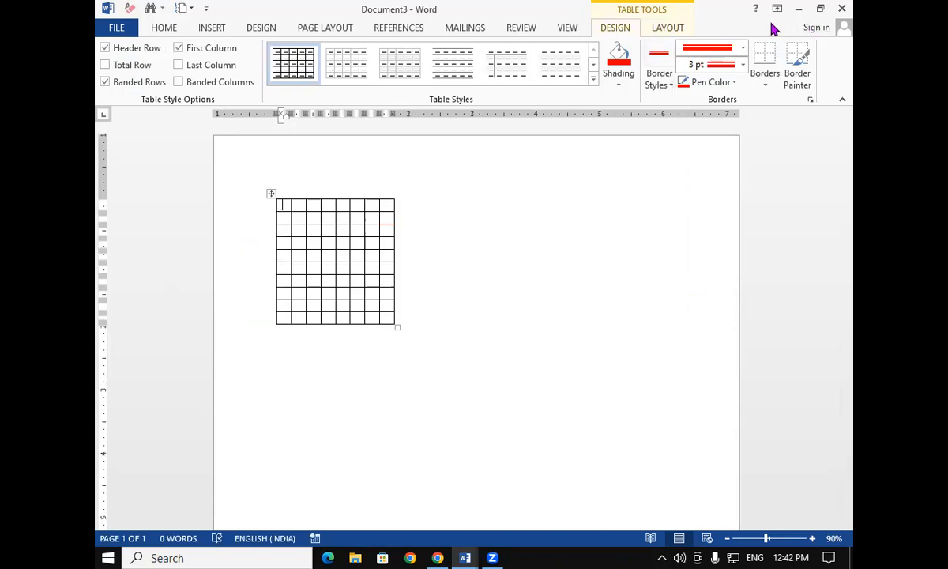
click(678, 29)
click(148, 87)
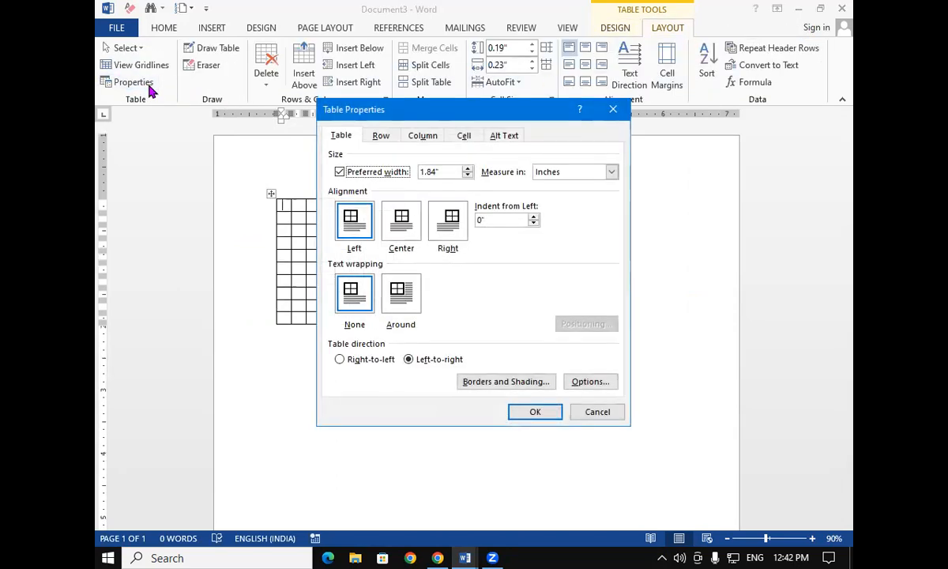
drag(485, 117, 719, 105)
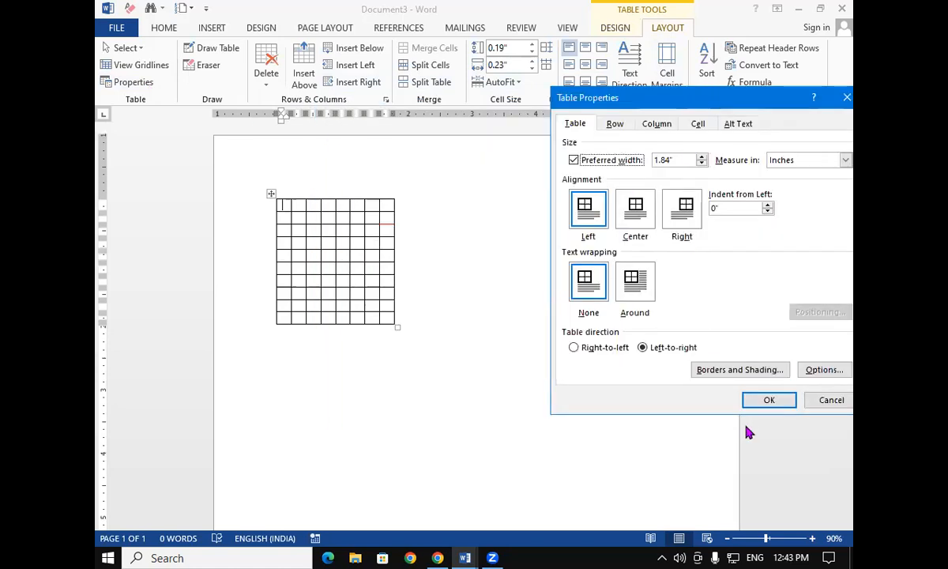
click(635, 207)
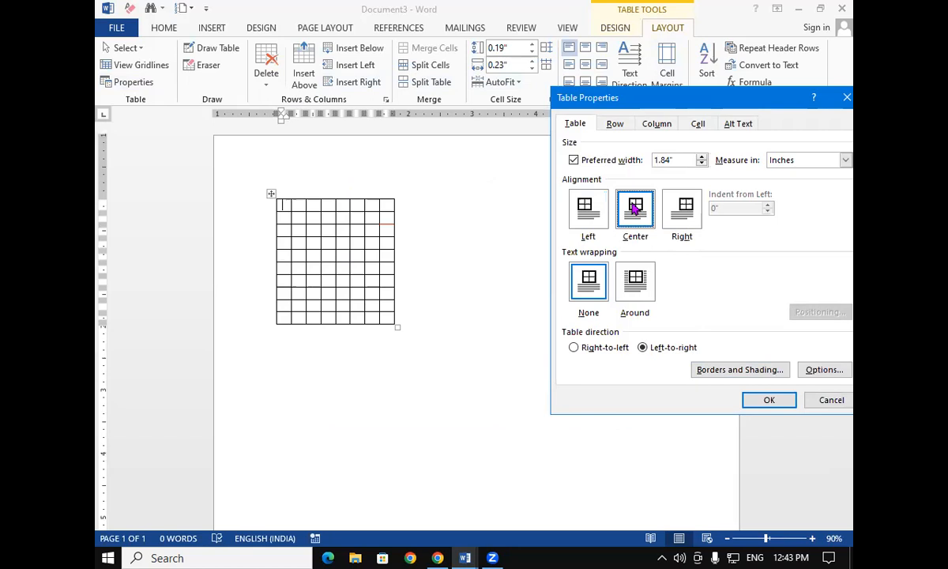
click(770, 401)
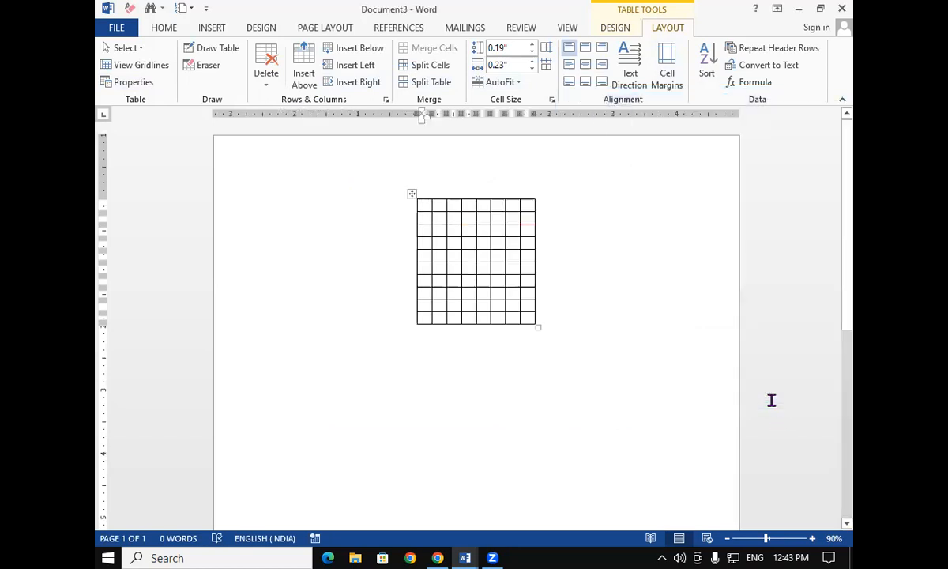
Right-align the grid table through Table Properties
click(131, 86)
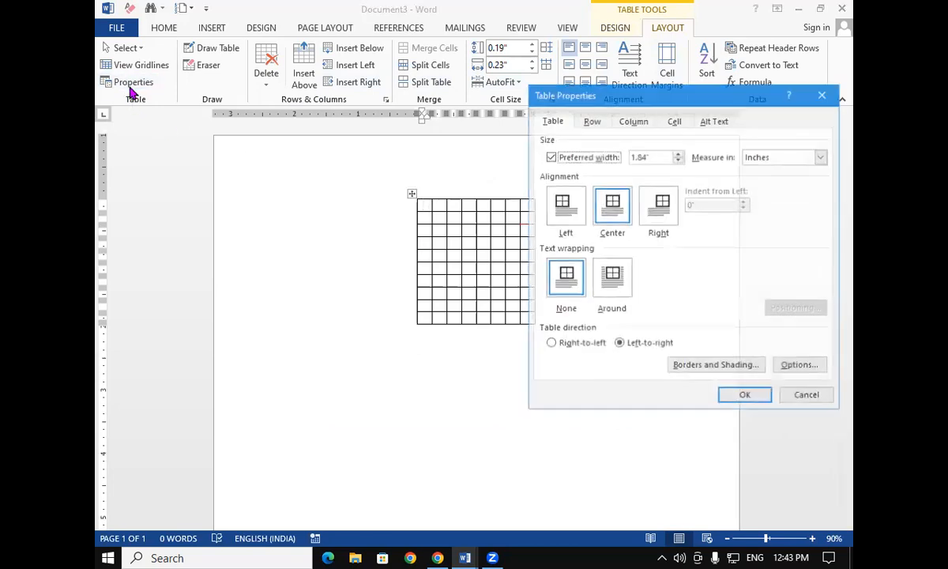
click(656, 208)
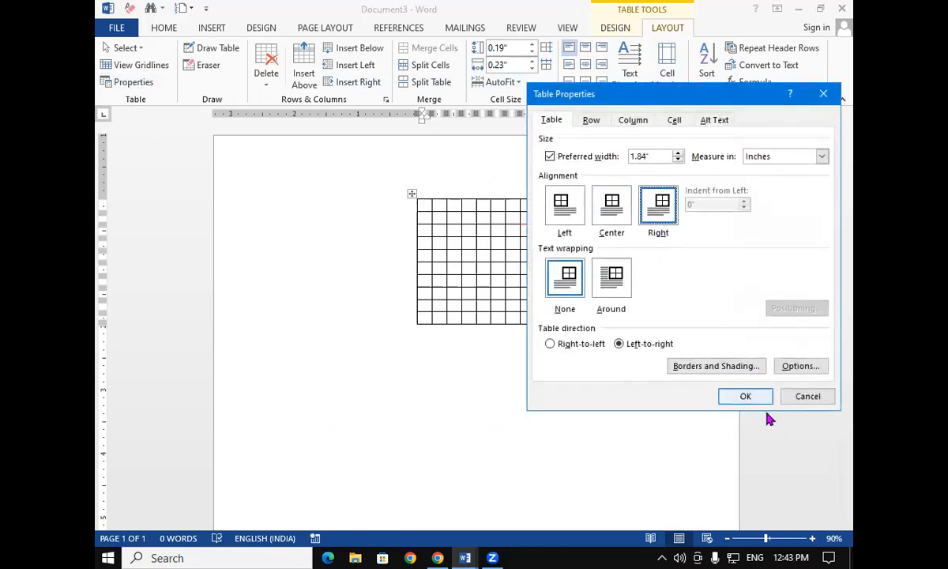
click(743, 397)
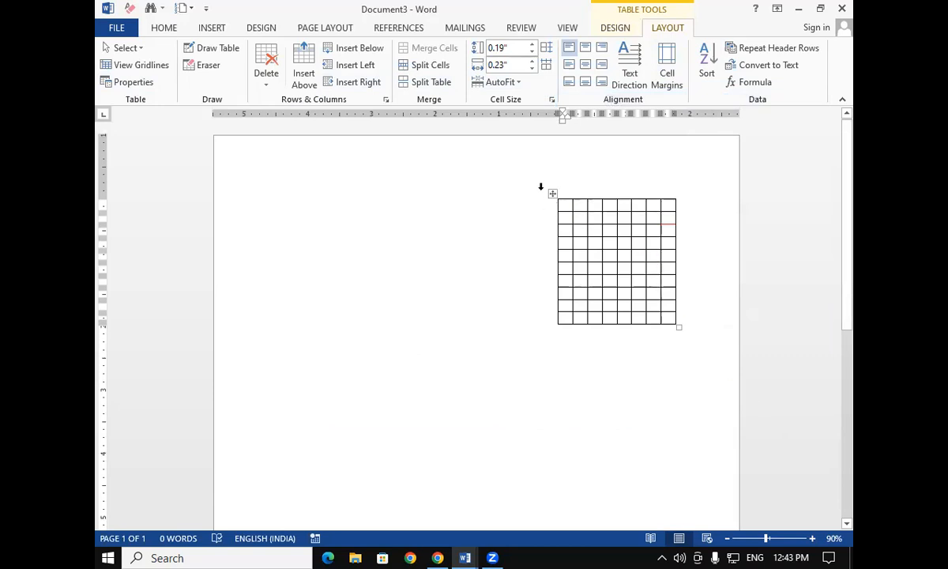
Move the grid table lower on the page and generate sample paragraphs above it with =RAND()
drag(551, 198, 461, 224)
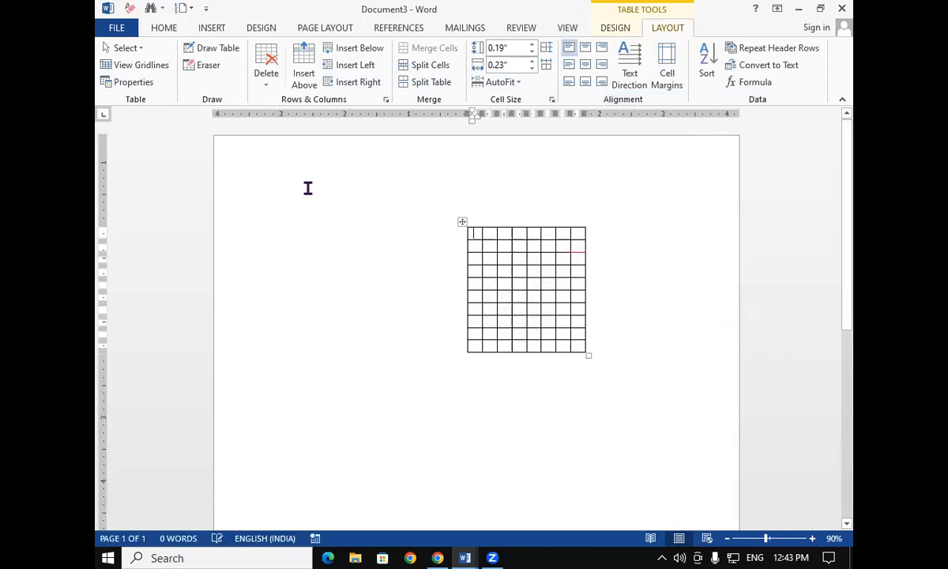
click(309, 188)
text(=r)
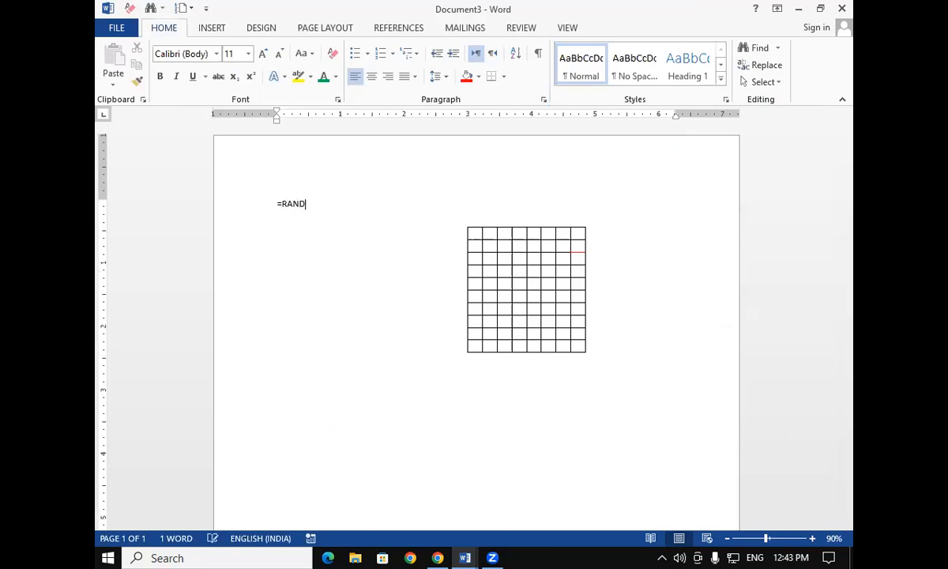
text(AND())
key(Return)
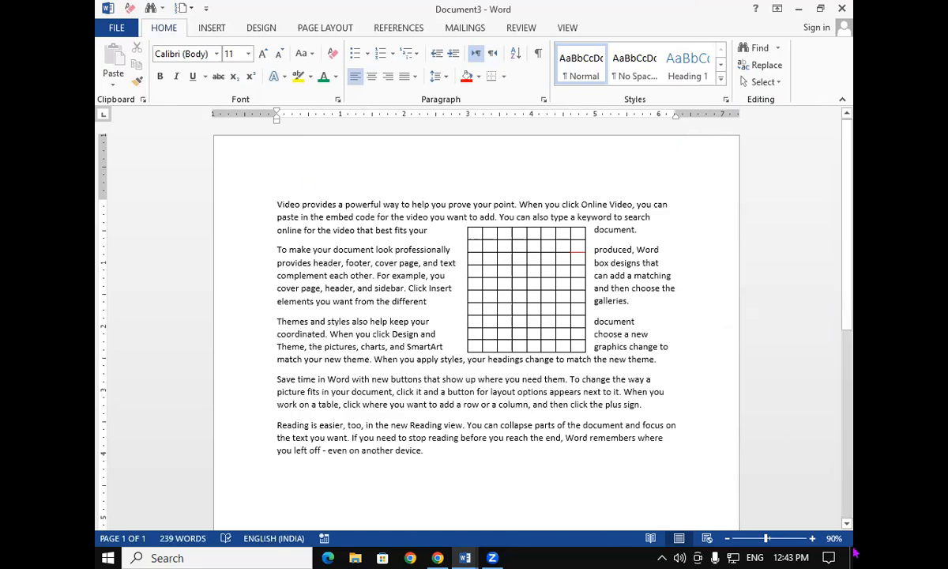
Center the text-wrapped grid table through Table Properties alignment
click(564, 251)
click(604, 416)
click(534, 283)
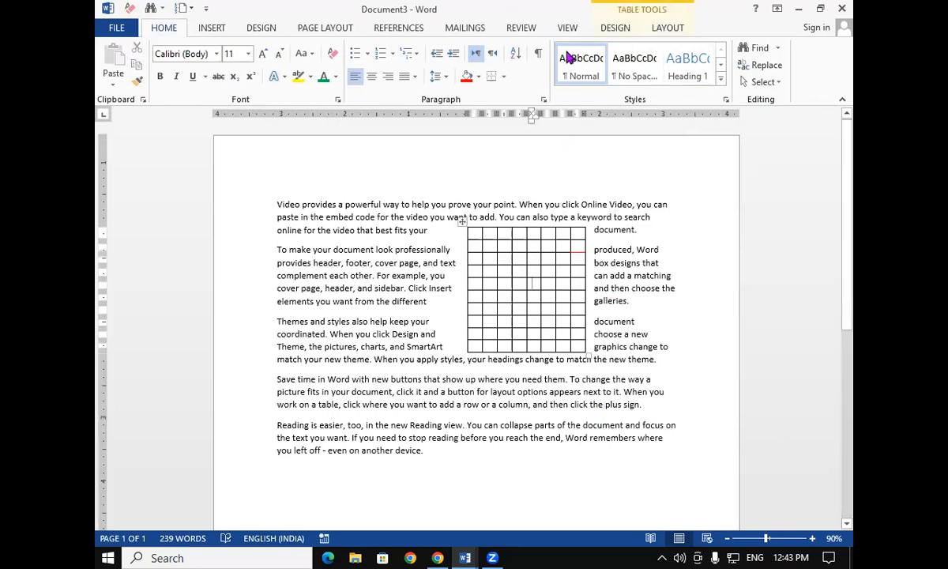
click(664, 30)
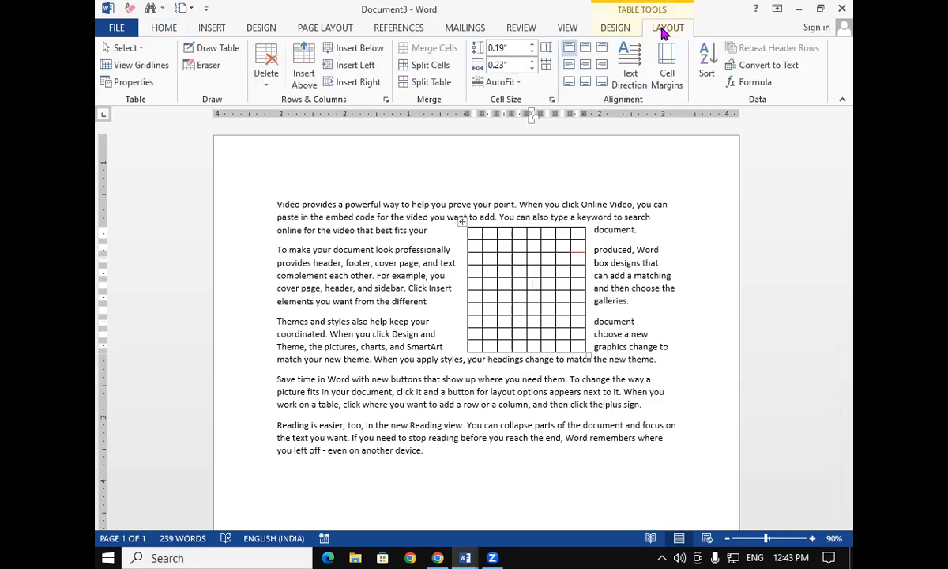
click(131, 82)
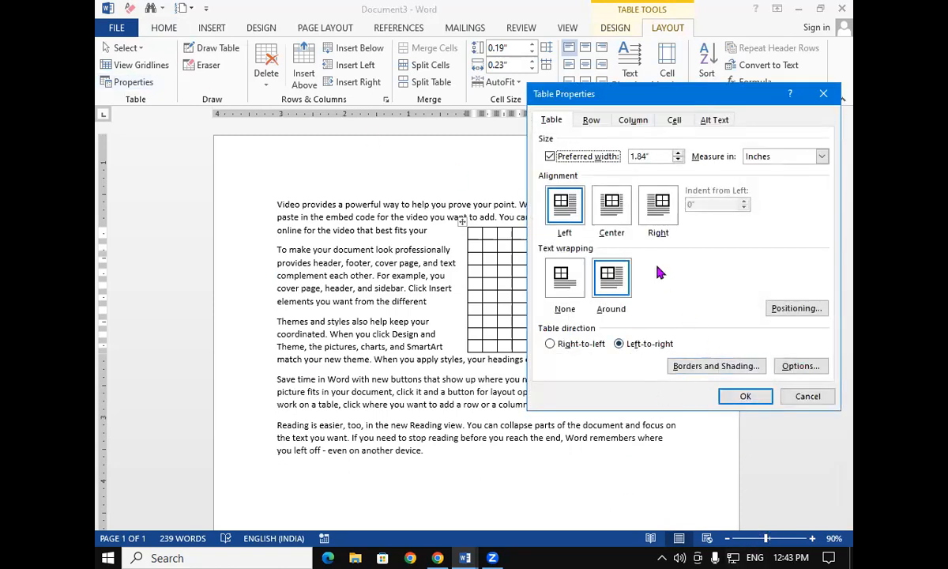
click(619, 207)
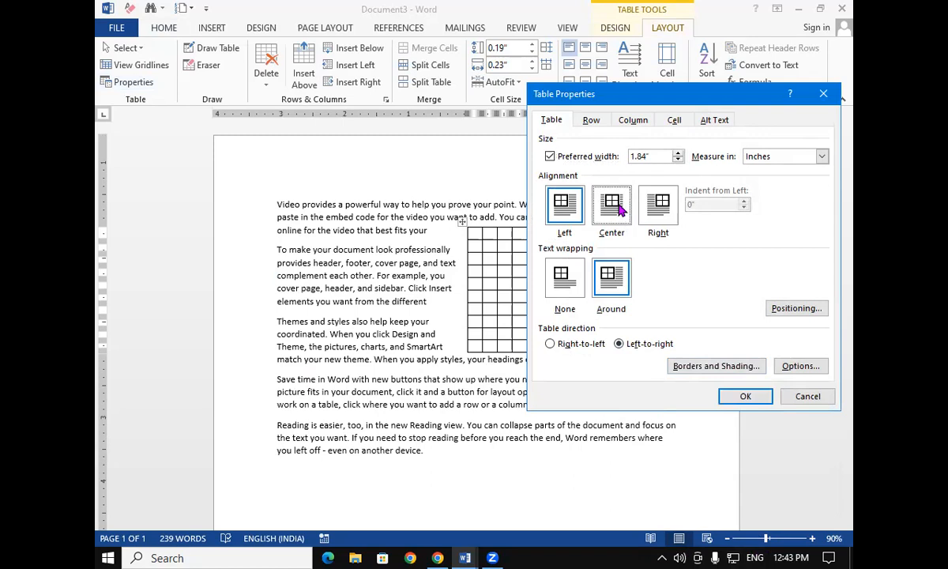
click(746, 397)
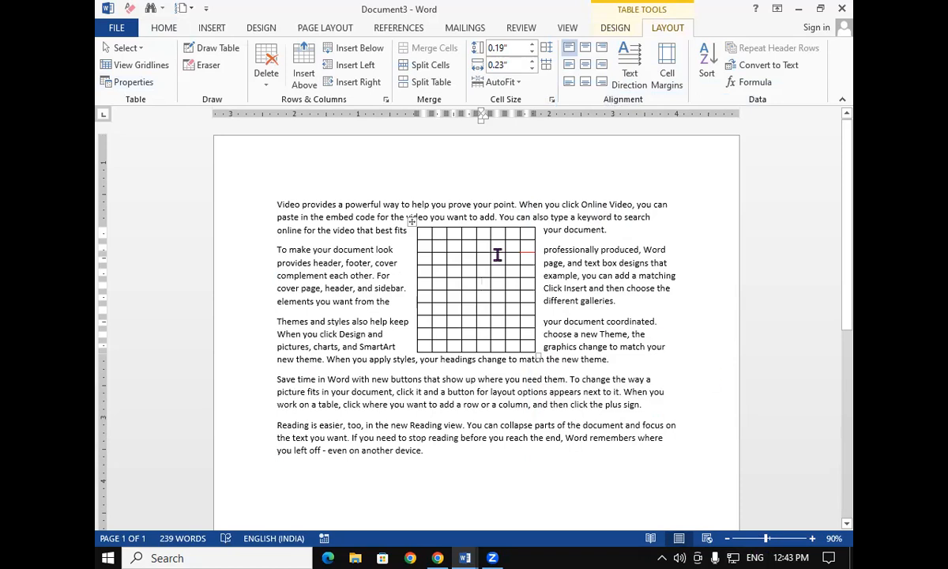
Drag the grid table toward the left margin and set its text wrapping to None
drag(412, 223, 306, 232)
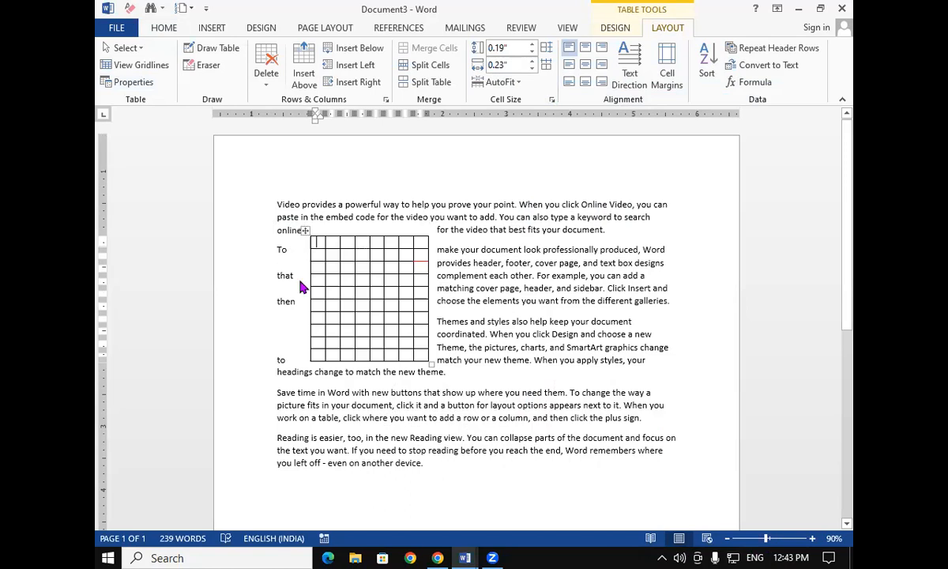
click(124, 83)
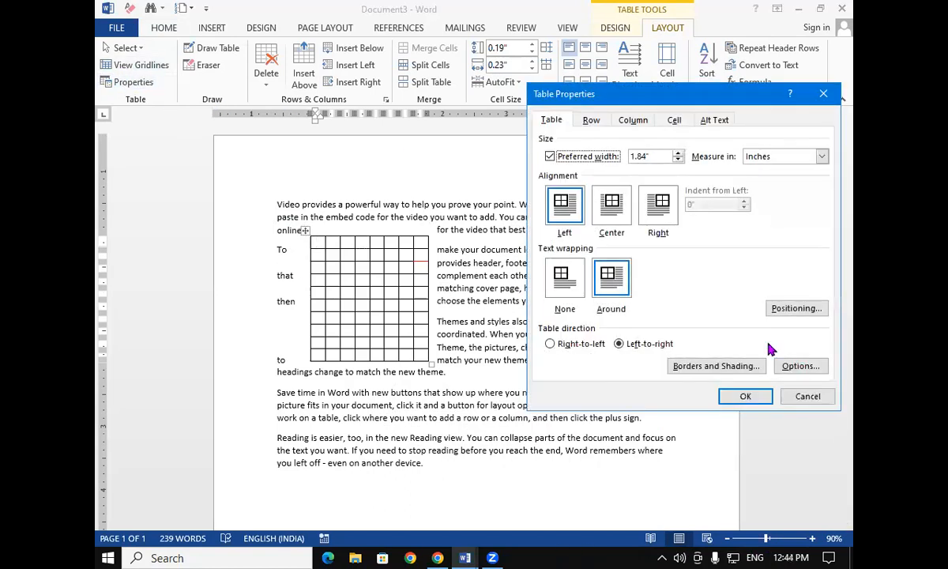
click(560, 283)
click(746, 397)
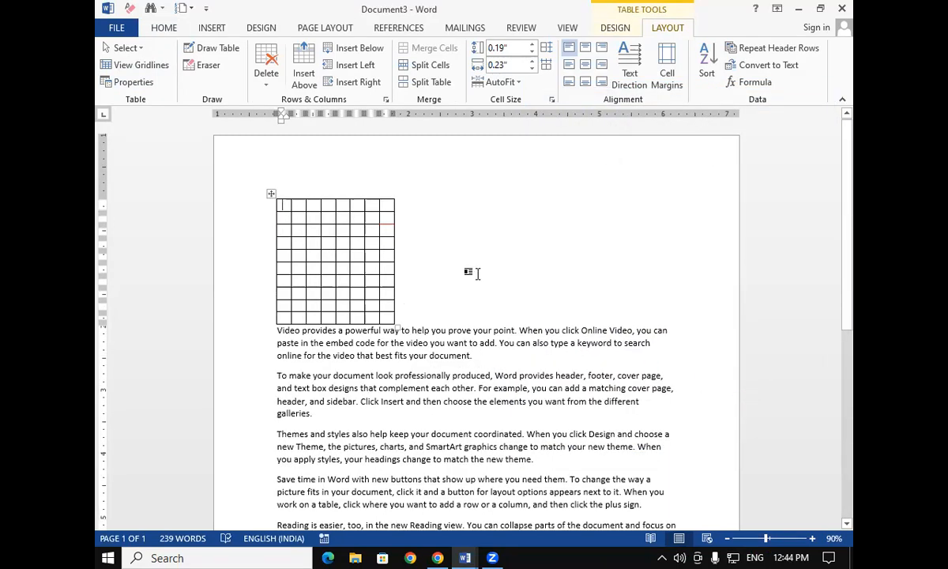
Right-align the grid table through Table Properties
click(135, 83)
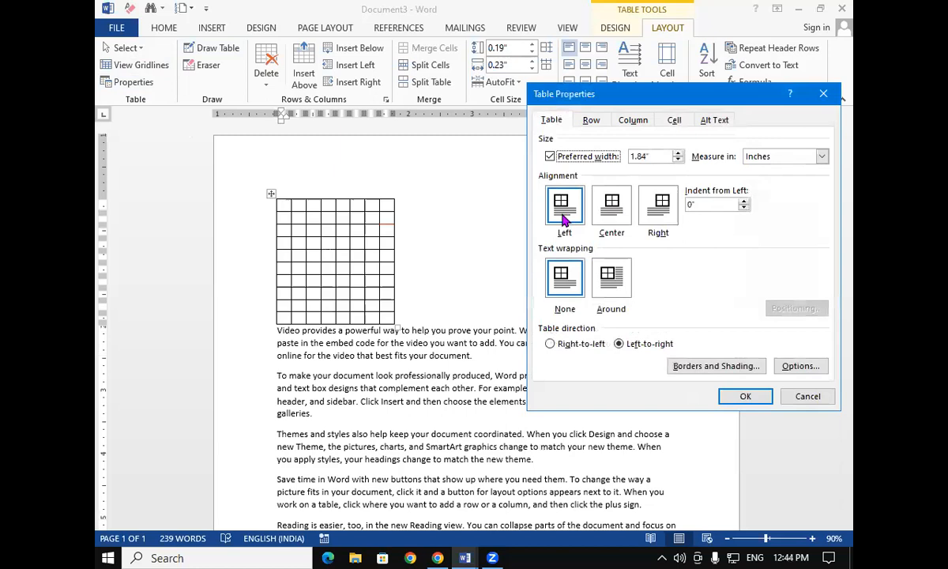
click(759, 398)
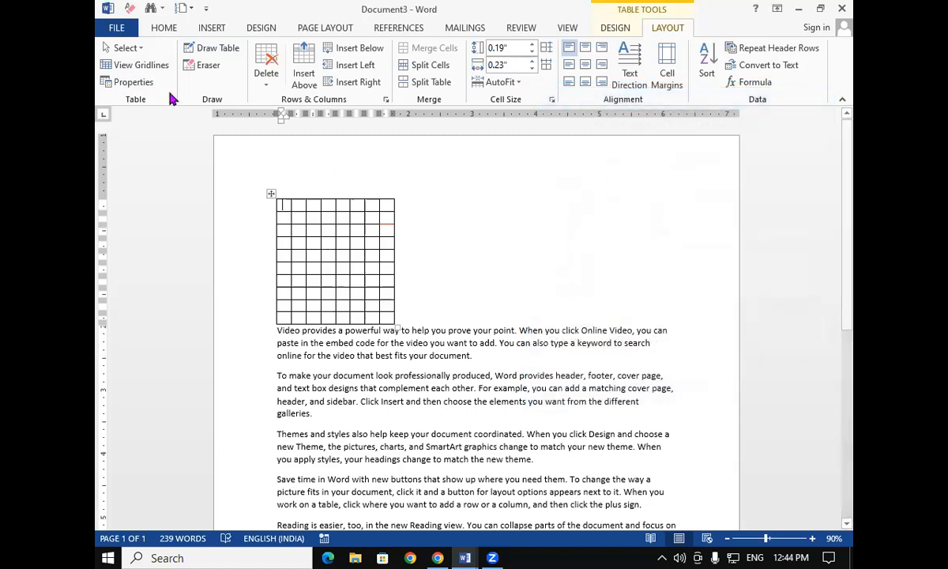
click(144, 84)
click(664, 210)
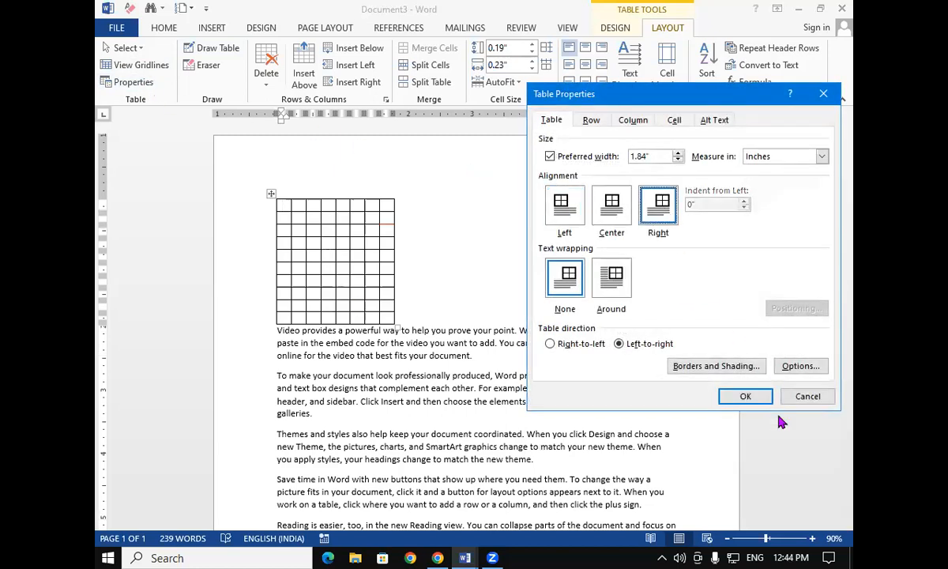
click(755, 397)
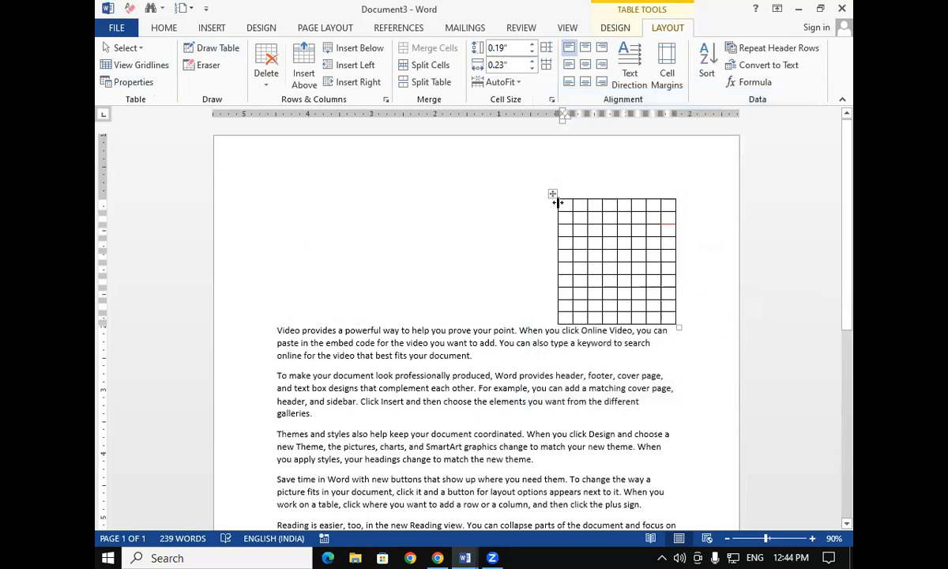
Drag the grid table into the middle of the paragraphs so text wraps around it on both sides
drag(553, 194, 452, 348)
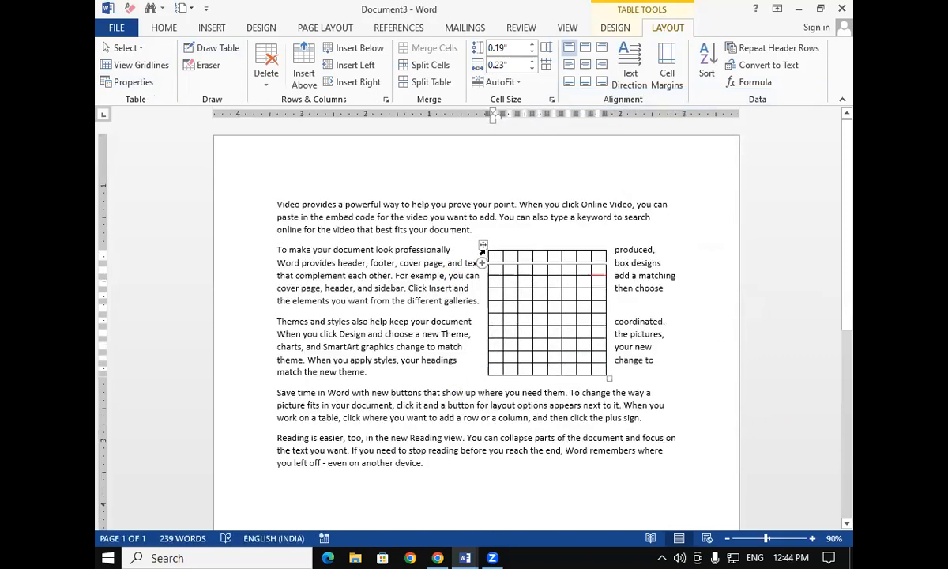
drag(484, 243, 419, 276)
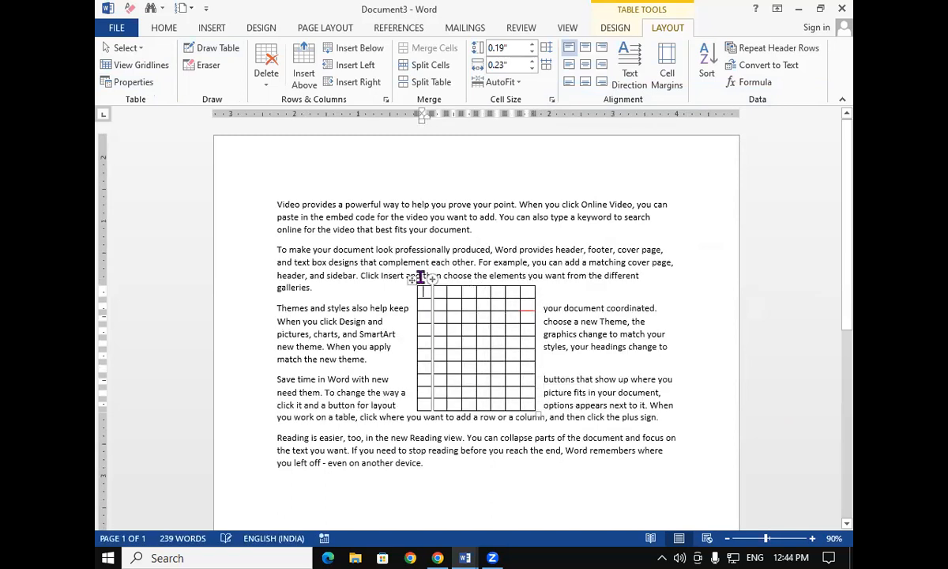
click(129, 82)
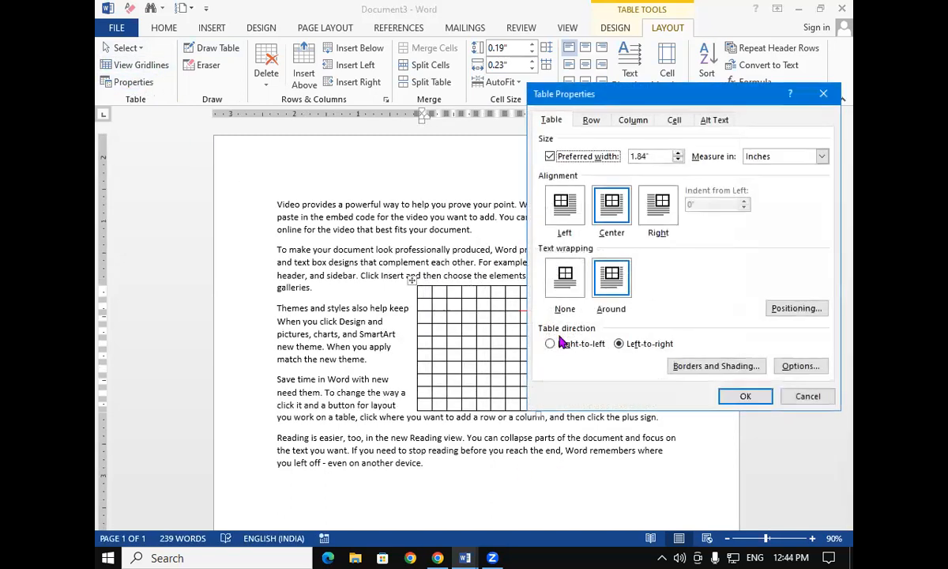
click(824, 93)
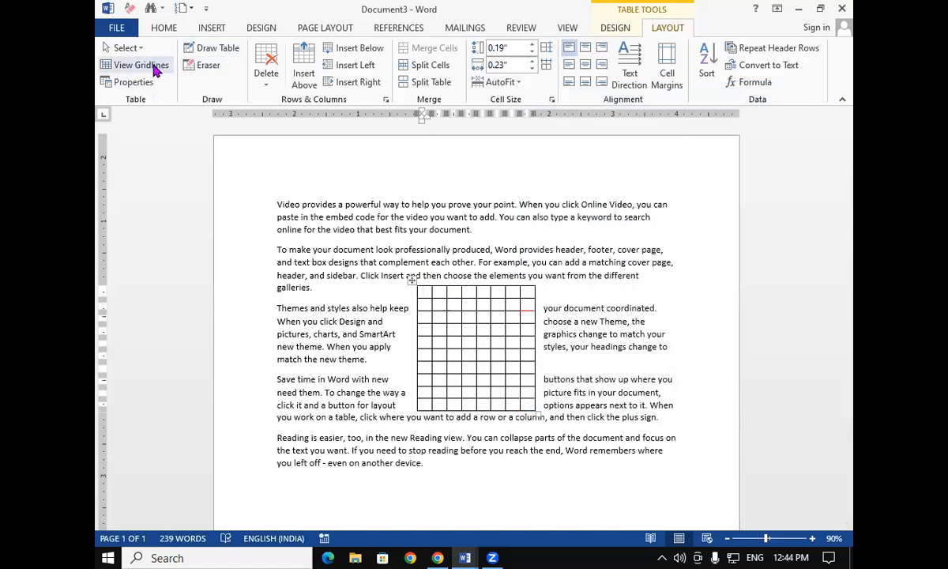
Examine the Row, Column and Cell tabs of the grid table's Table Properties, closing without applying changes
click(135, 87)
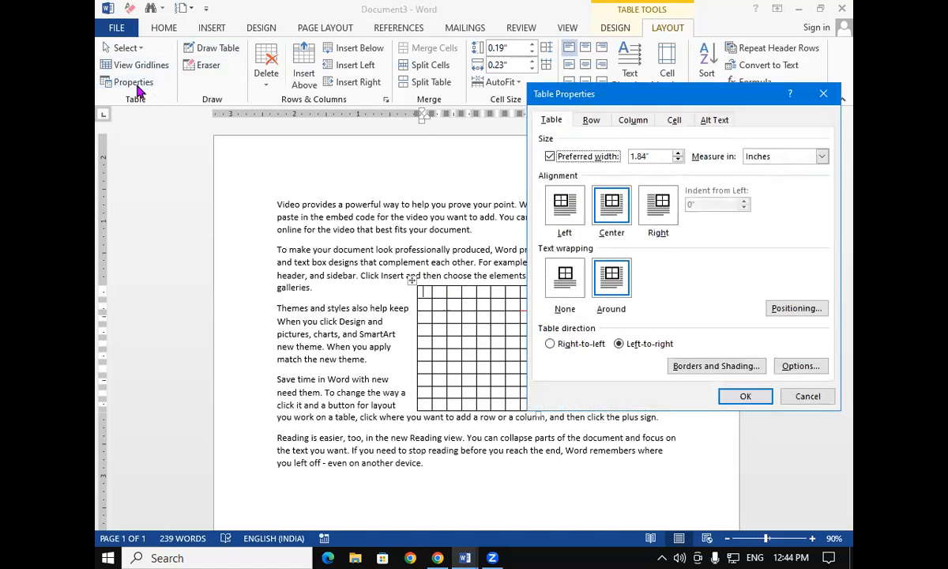
click(585, 121)
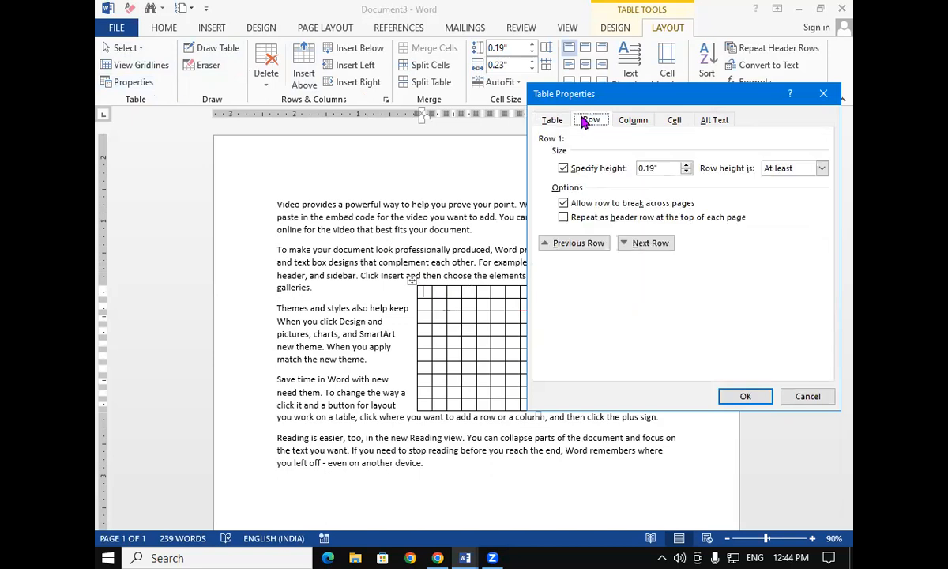
click(635, 121)
click(676, 125)
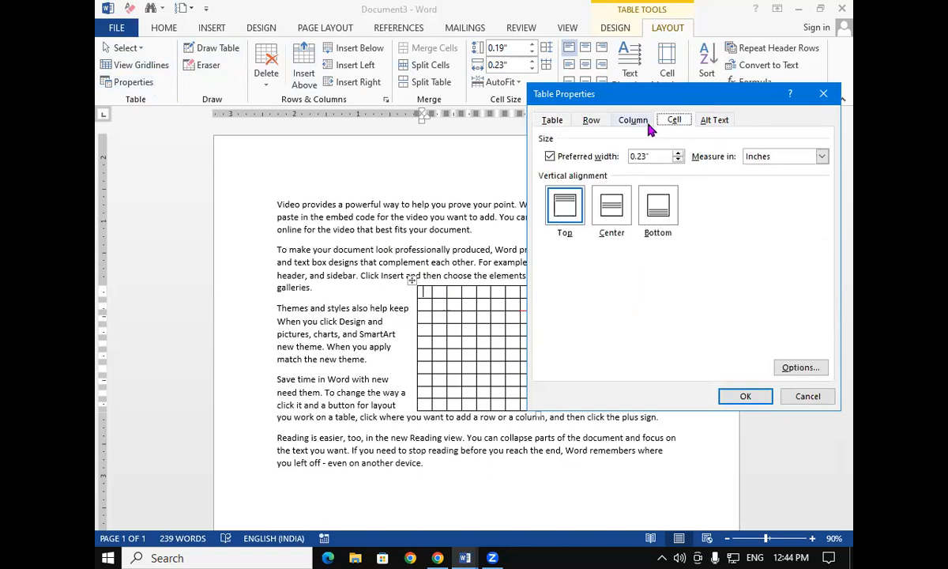
click(646, 125)
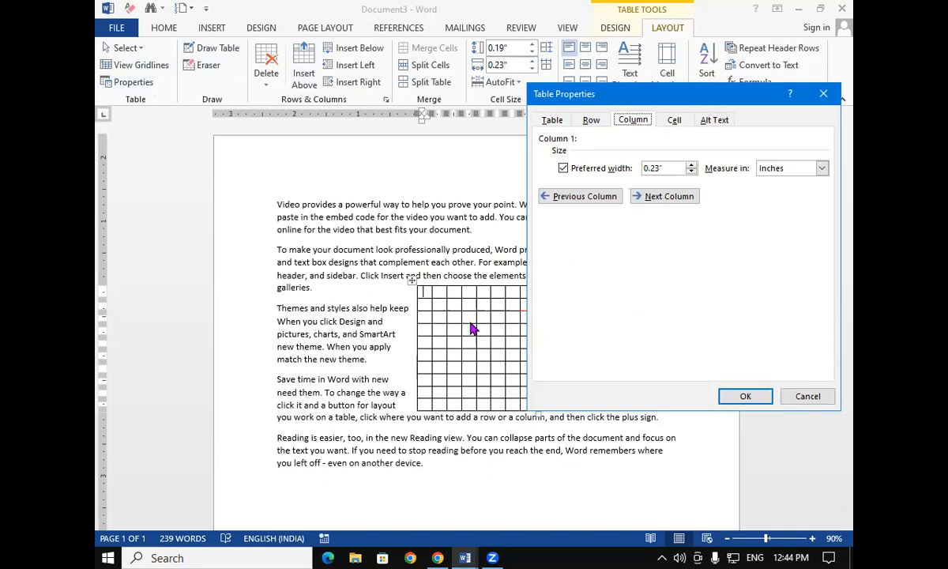
click(693, 164)
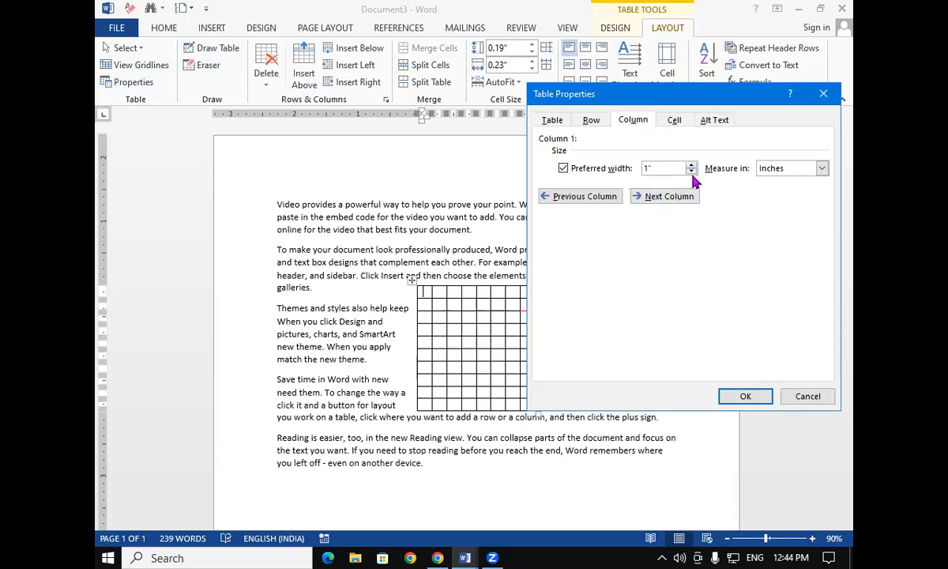
click(693, 174)
click(823, 93)
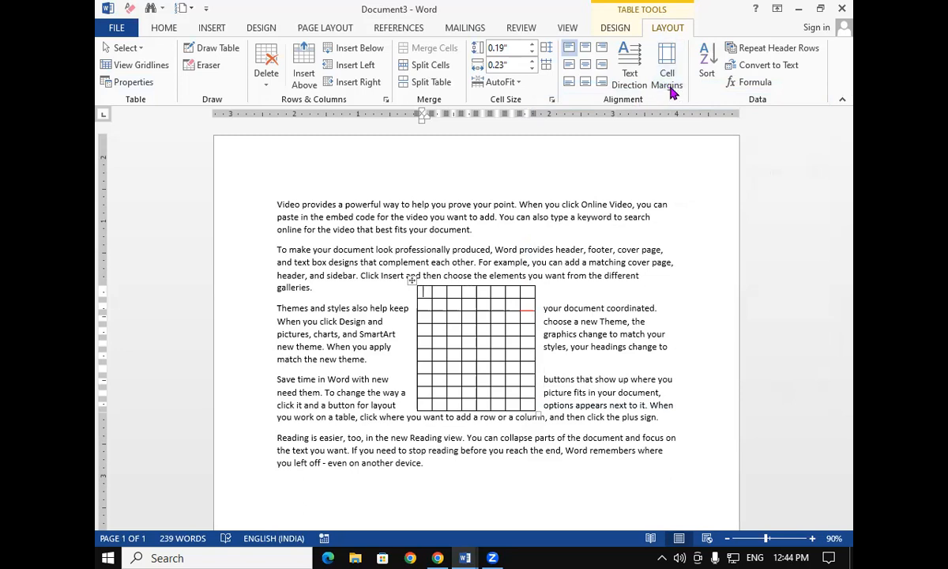
Open the table's cell margin options and close them unchanged
click(668, 79)
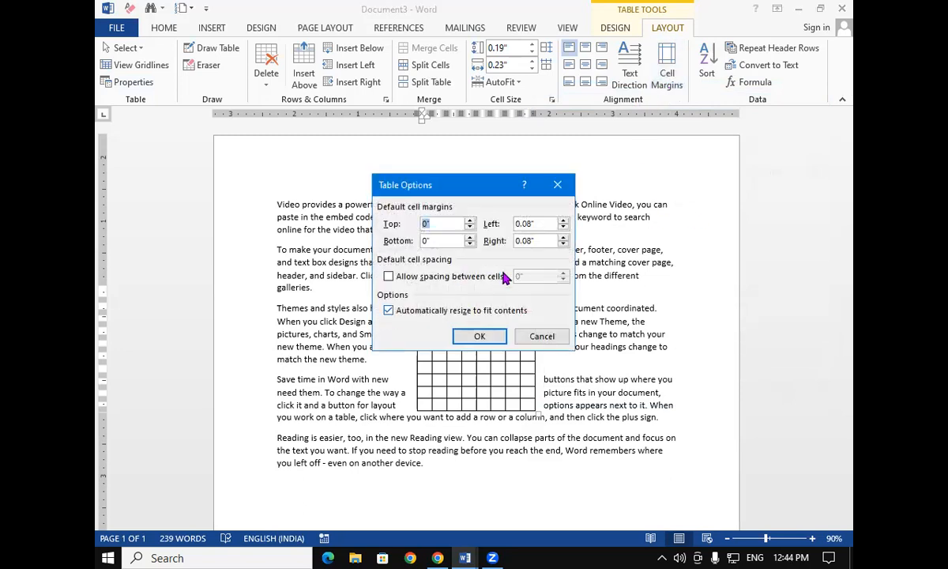
click(557, 184)
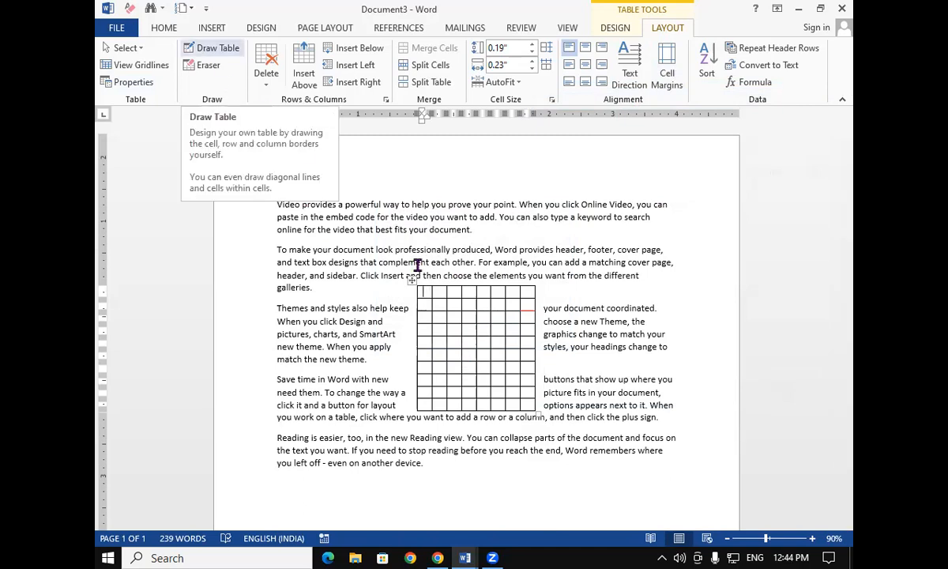
Enlarge the grid table by its corner handle to about 0.63-inch-wide columns
click(536, 409)
drag(536, 409, 720, 421)
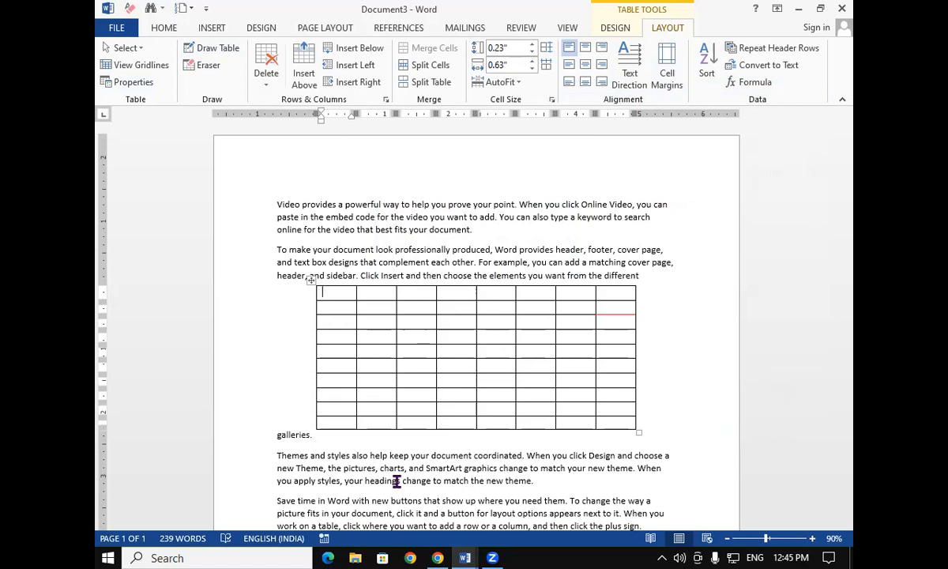
Draw an extra vertical line through the second column with Draw Table
click(239, 49)
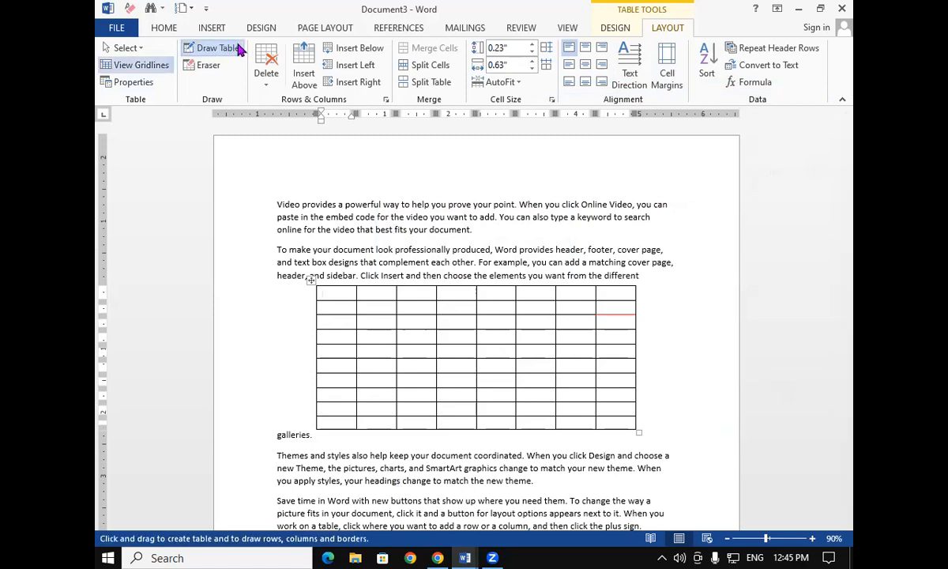
mouse_move(385, 288)
mouse_down()
mouse_move(384, 440)
mouse_move(384, 431)
mouse_up()
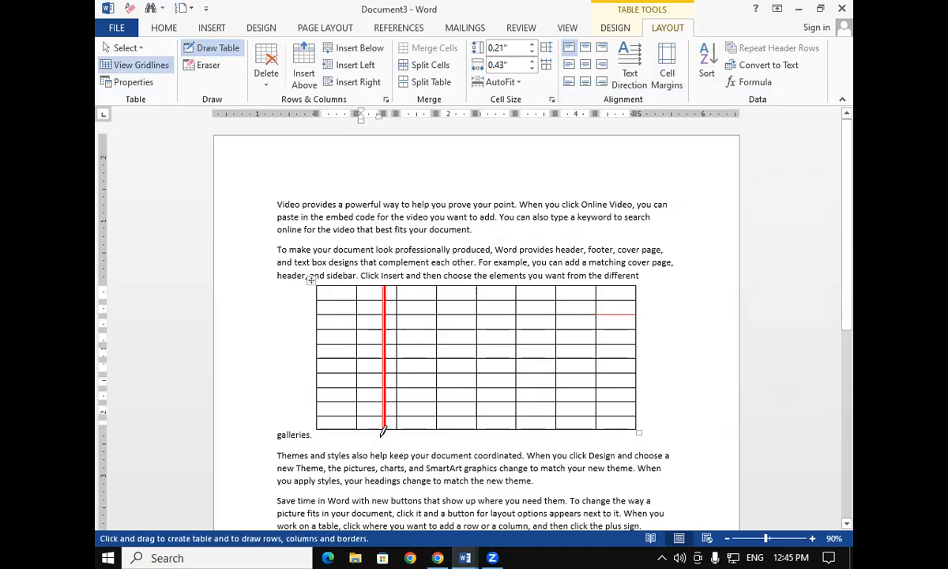
Replace the thick red line in the second column by undoing it and redrawing it with a thin single-line border style
click(606, 30)
click(743, 48)
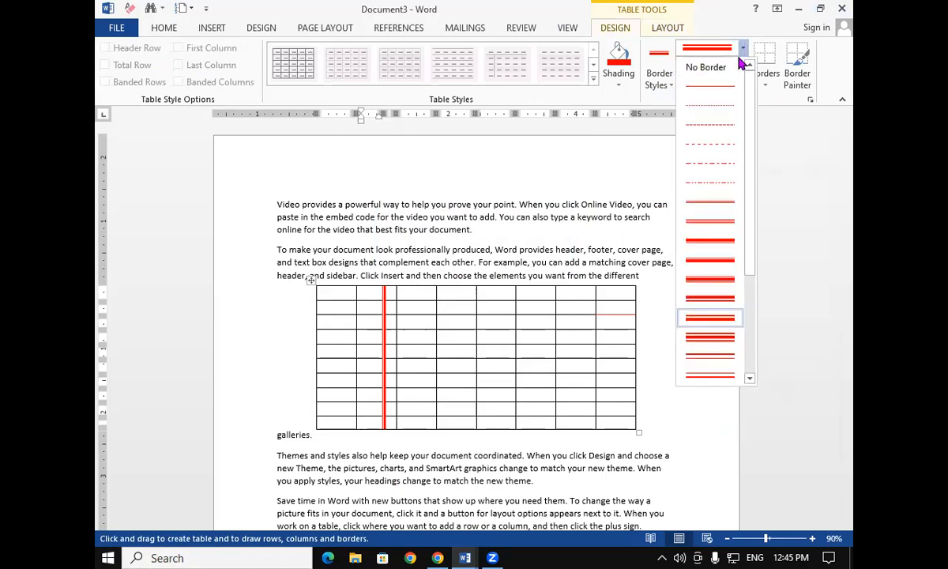
click(715, 86)
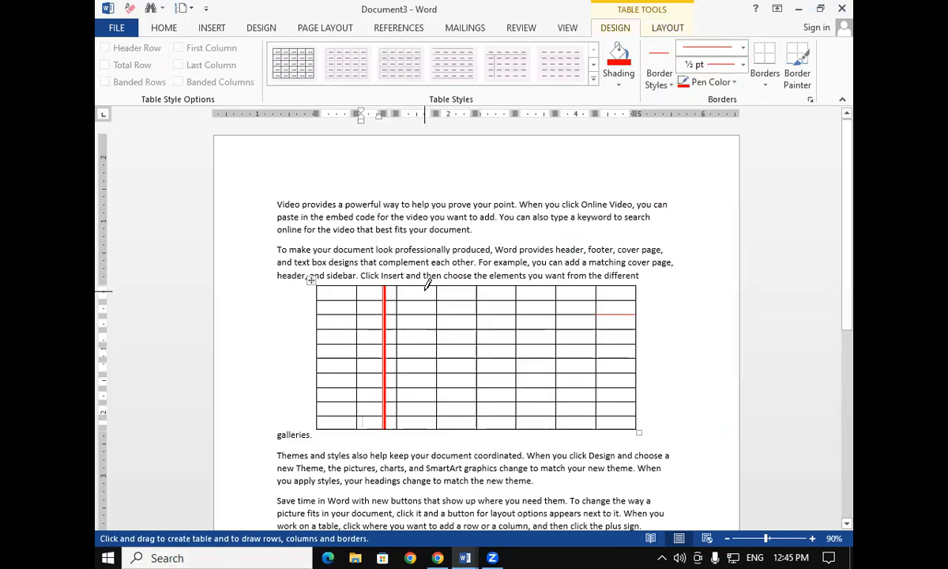
key(ctrl+z)
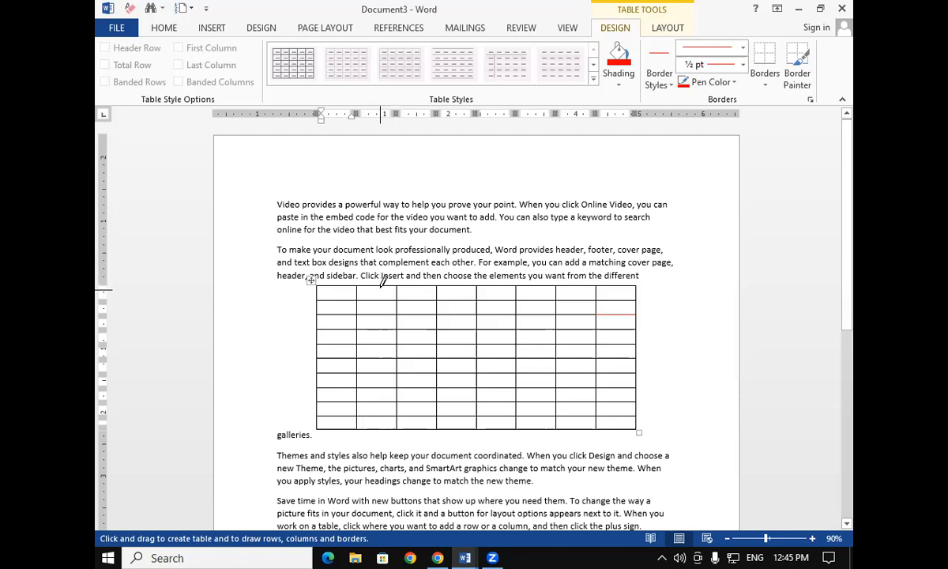
mouse_move(383, 286)
mouse_down()
mouse_move(367, 411)
mouse_move(377, 442)
mouse_up()
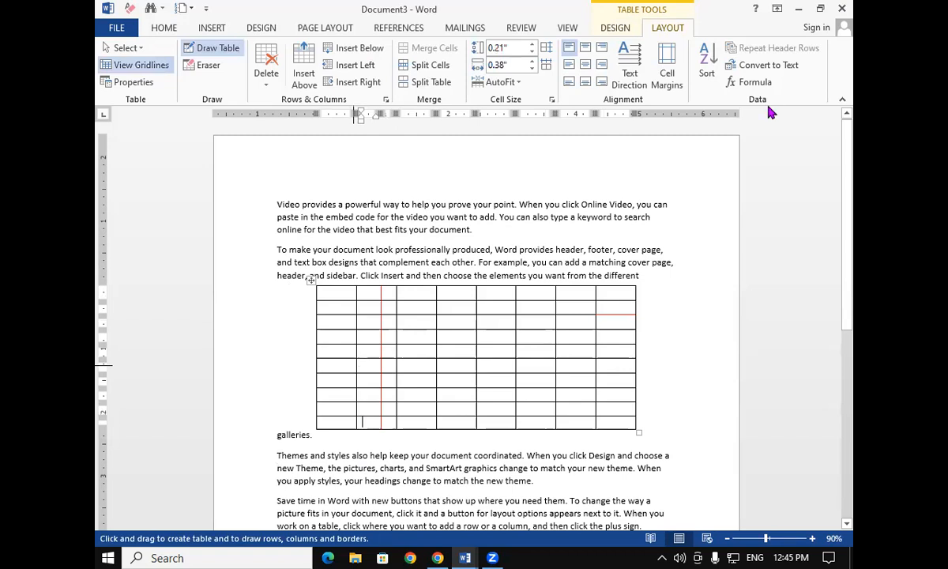
Set the pen color to black and draw a vertical line through the fourth column of the grid table
click(616, 28)
click(709, 83)
click(696, 133)
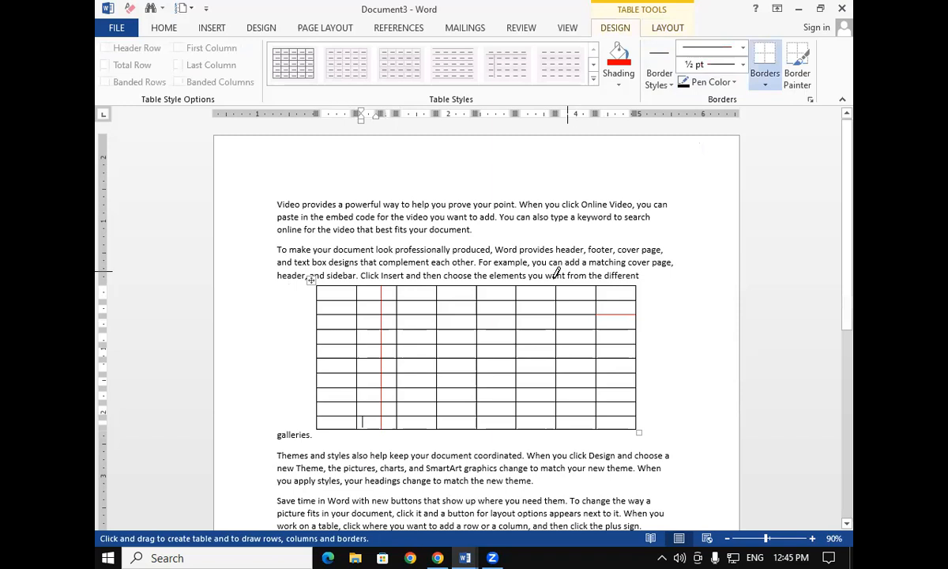
drag(464, 287, 455, 434)
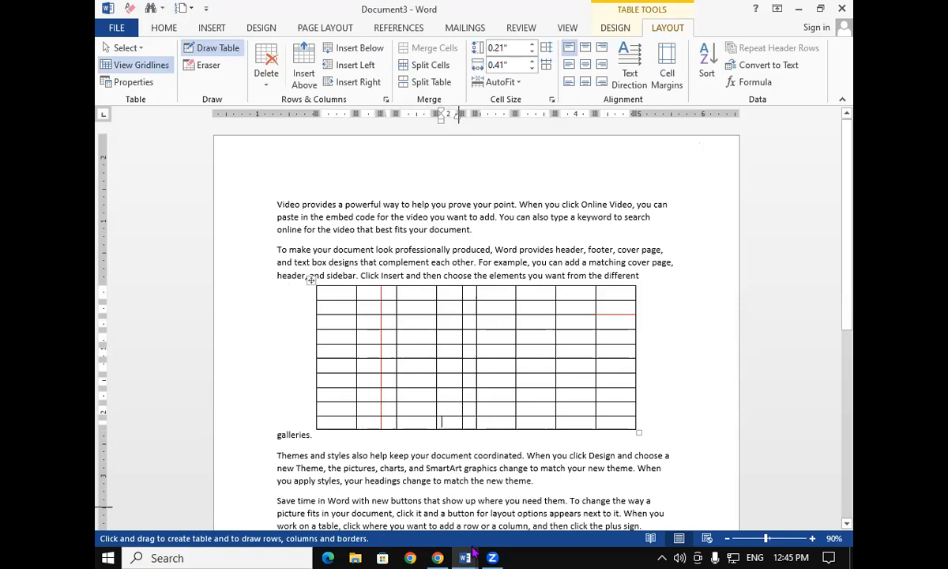
Switch to Document2 with the student table and turn on the Eraser
mouse_move(465, 558)
click(468, 494)
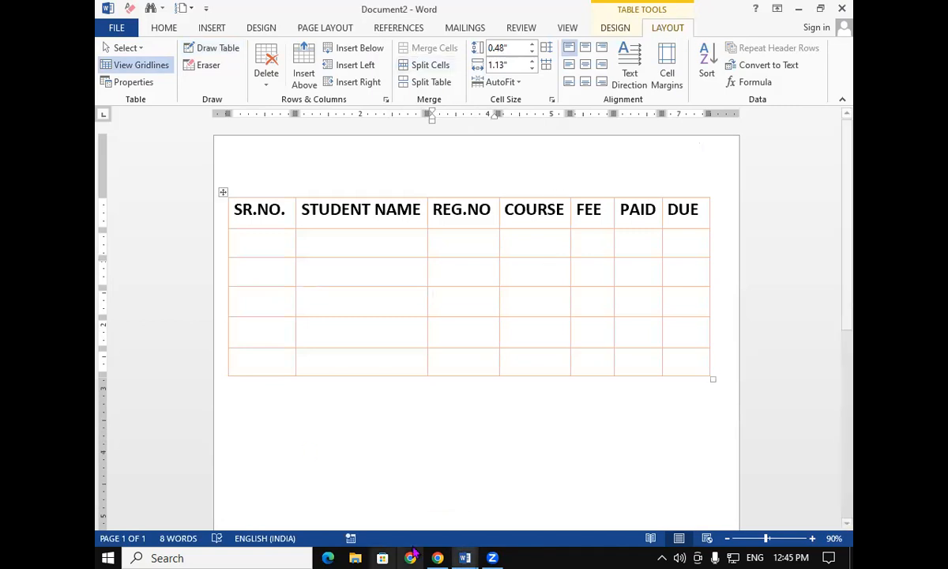
click(208, 68)
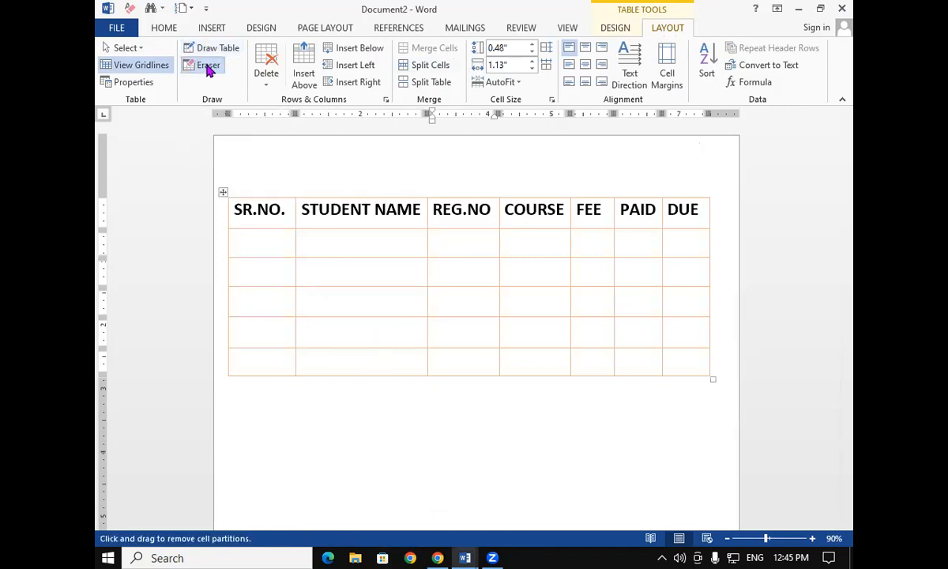
Erase several inner cell borders in the body rows, then sweep across the whole body to remove all partitions
click(414, 257)
click(488, 257)
click(536, 257)
click(553, 285)
click(455, 285)
click(391, 286)
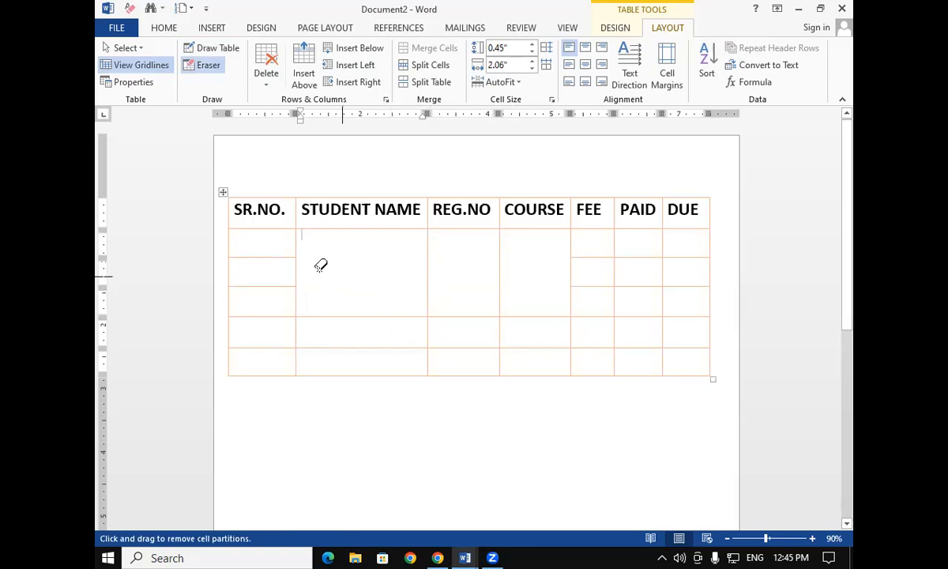
mouse_move(246, 238)
mouse_down()
mouse_move(424, 319)
mouse_move(688, 330)
mouse_move(689, 369)
mouse_up()
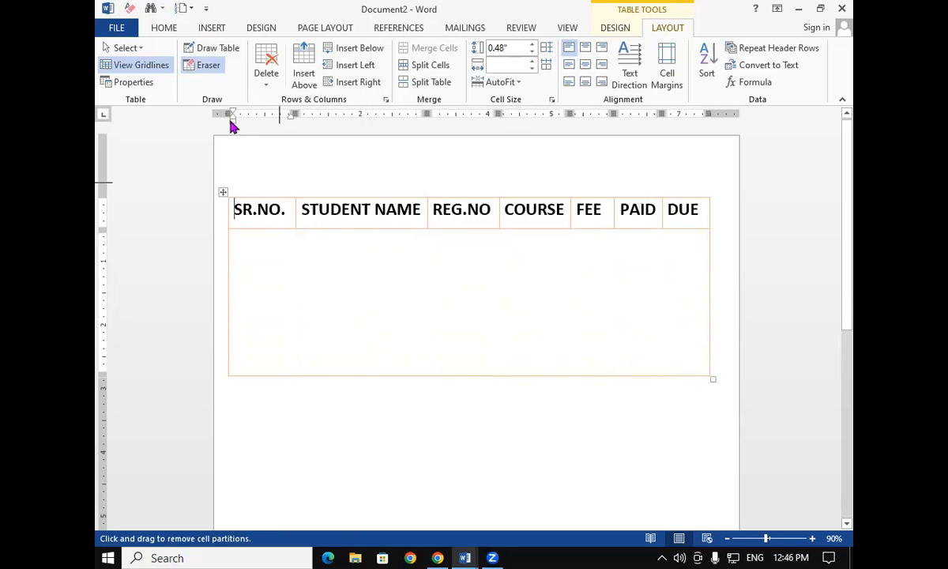
click(206, 66)
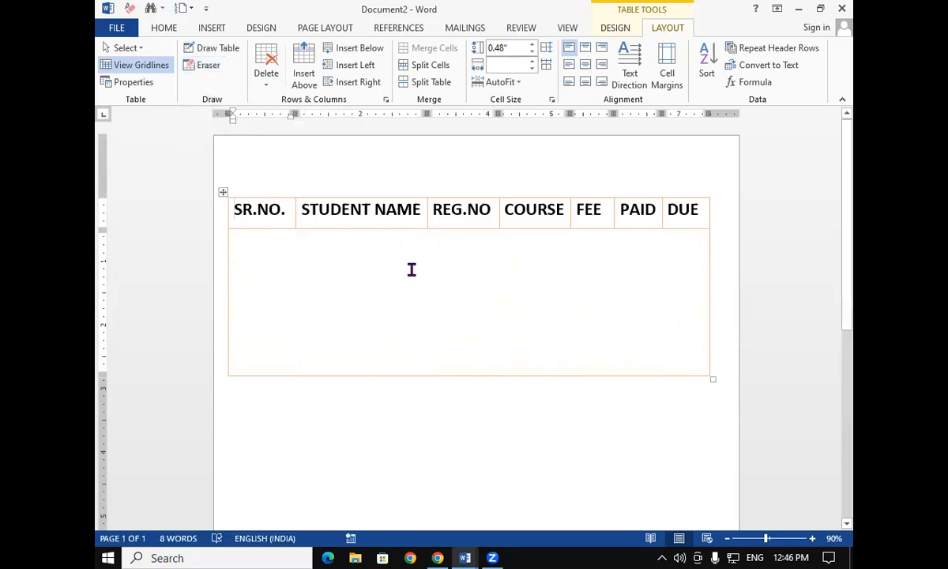
Undo the six erasures to restore all cell partitions
key(ctrl+z)
key(ctrl+z)
key(ctrl+z)
key(ctrl+z)
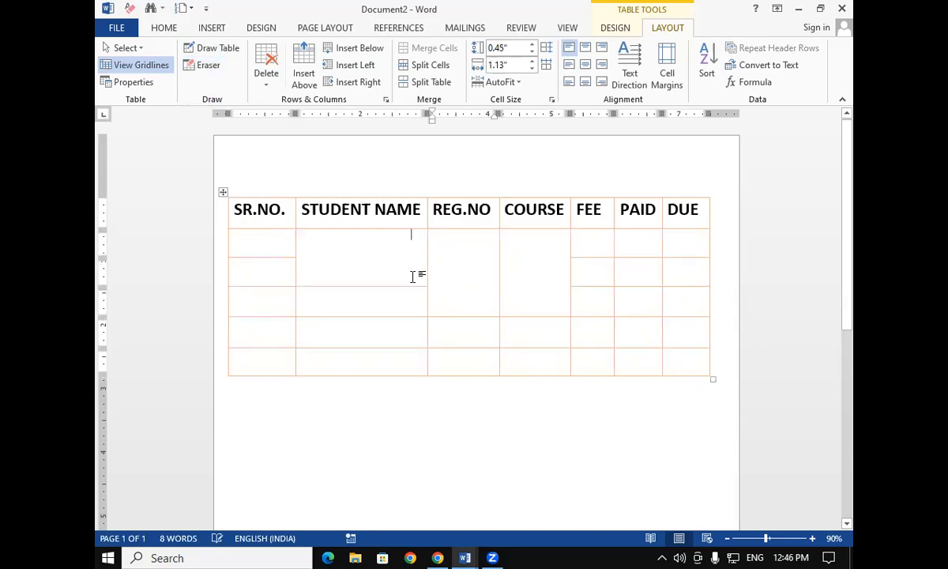
key(ctrl+z)
key(ctrl+z)
key(ctrl+z)
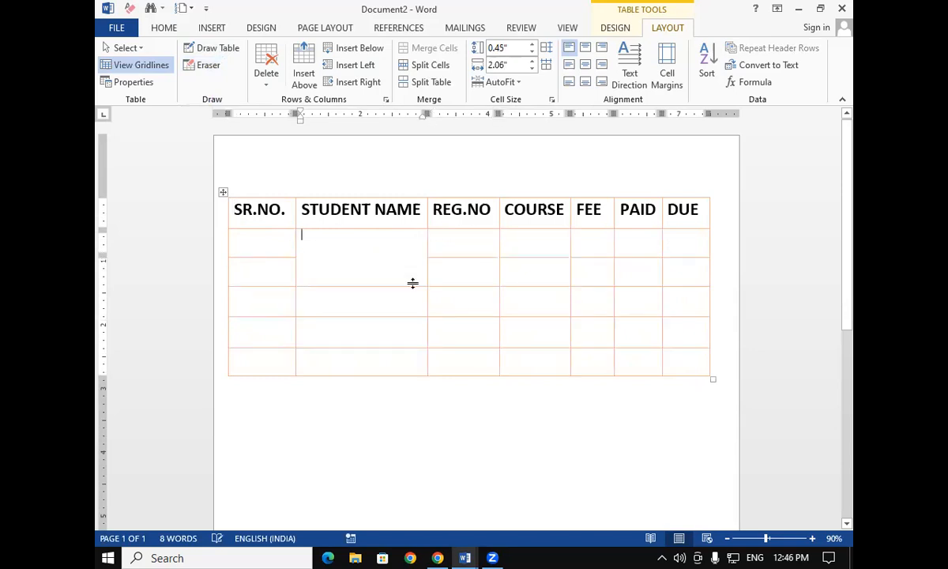
Delete the REG.NO column from the table
click(261, 82)
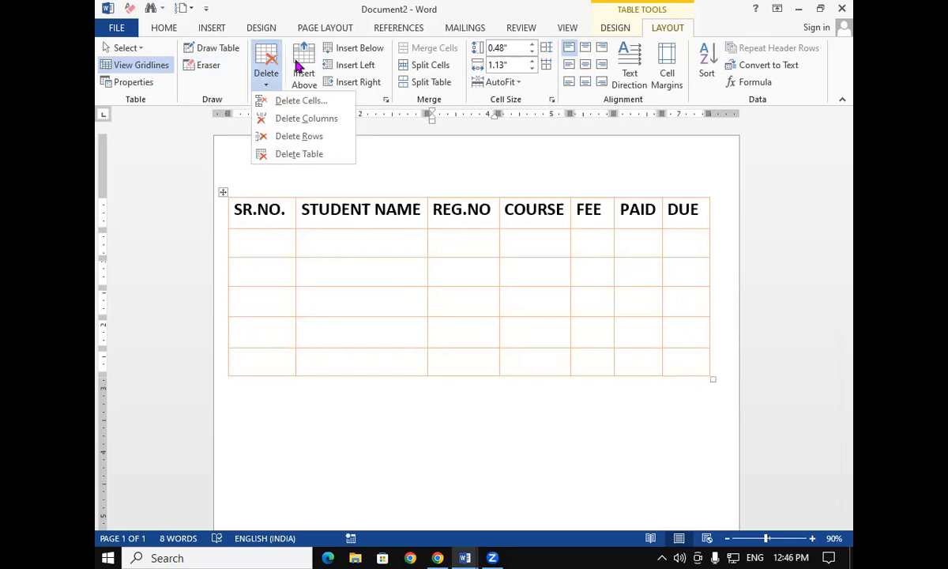
click(509, 209)
click(506, 209)
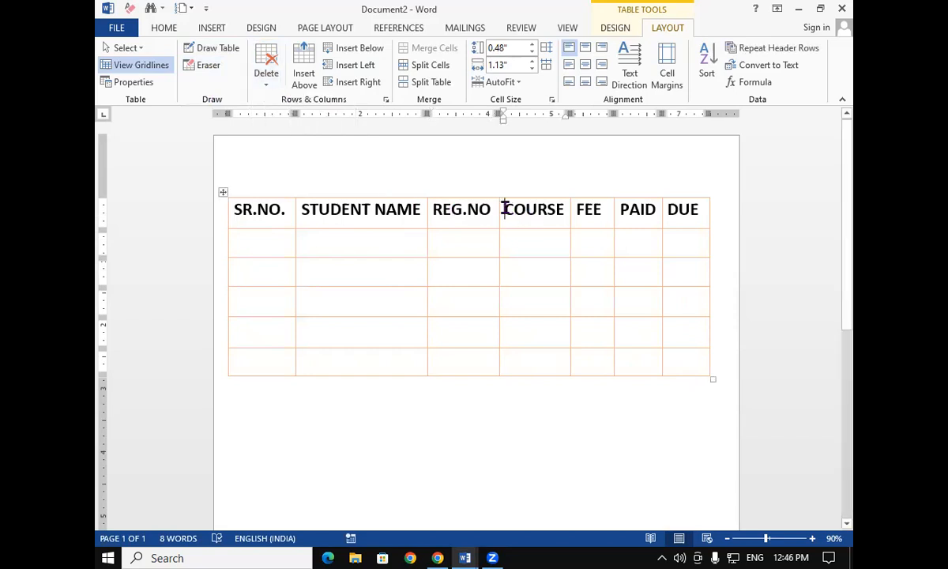
click(439, 211)
click(433, 211)
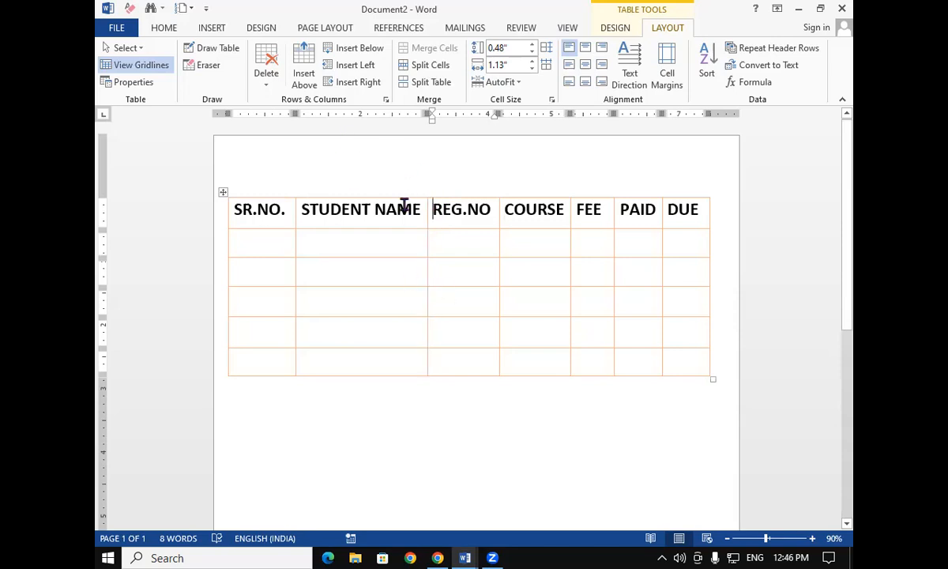
click(264, 89)
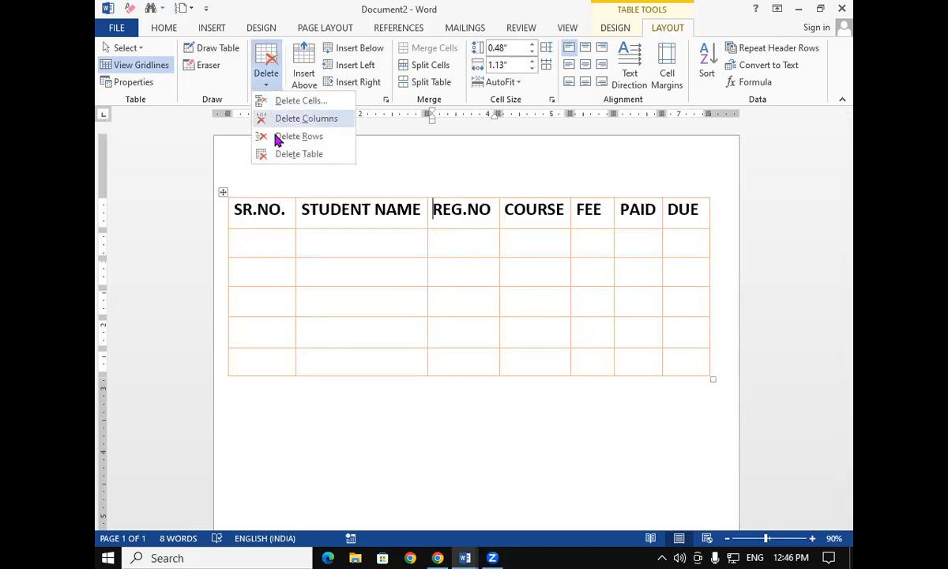
click(294, 121)
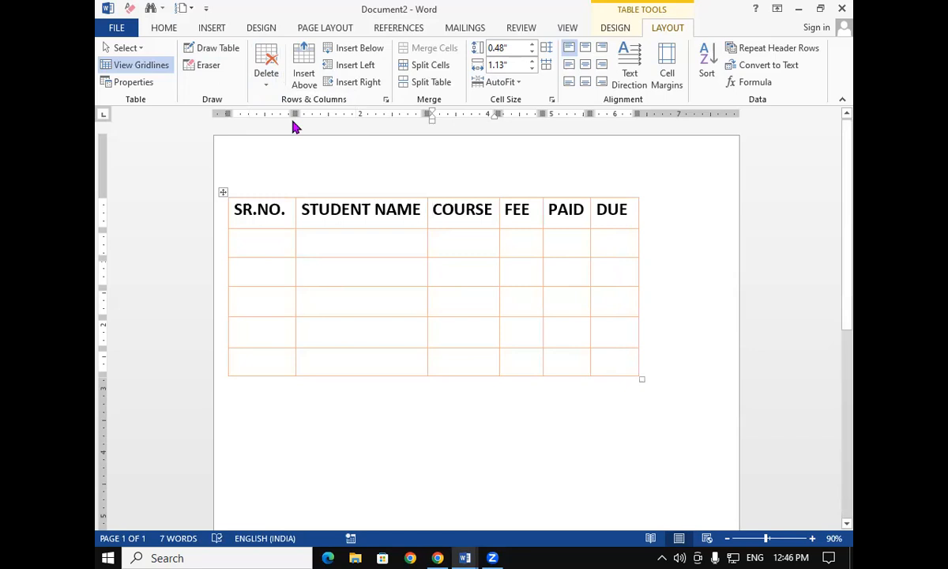
Delete the header row, then undo both the row and the column deletions
click(234, 208)
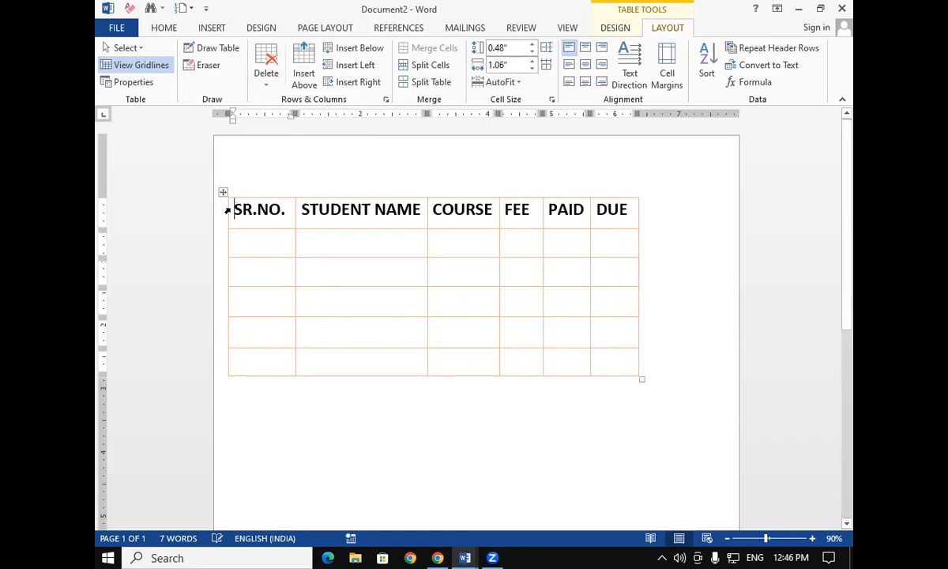
click(269, 89)
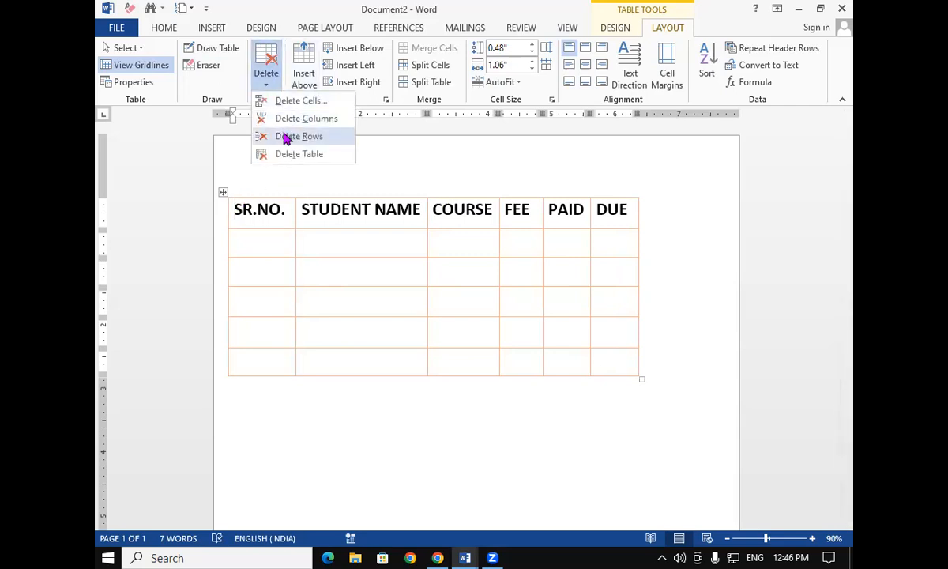
click(287, 135)
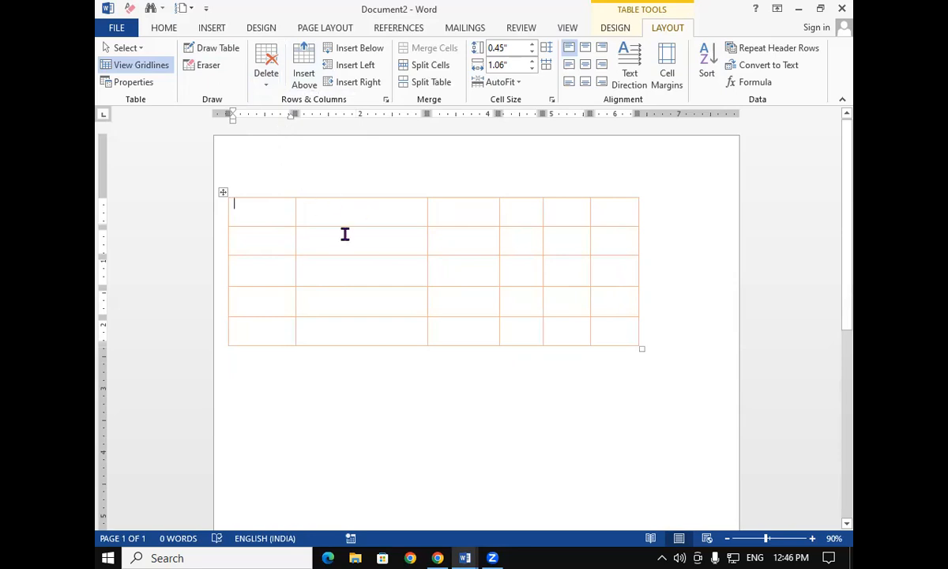
key(ctrl+z)
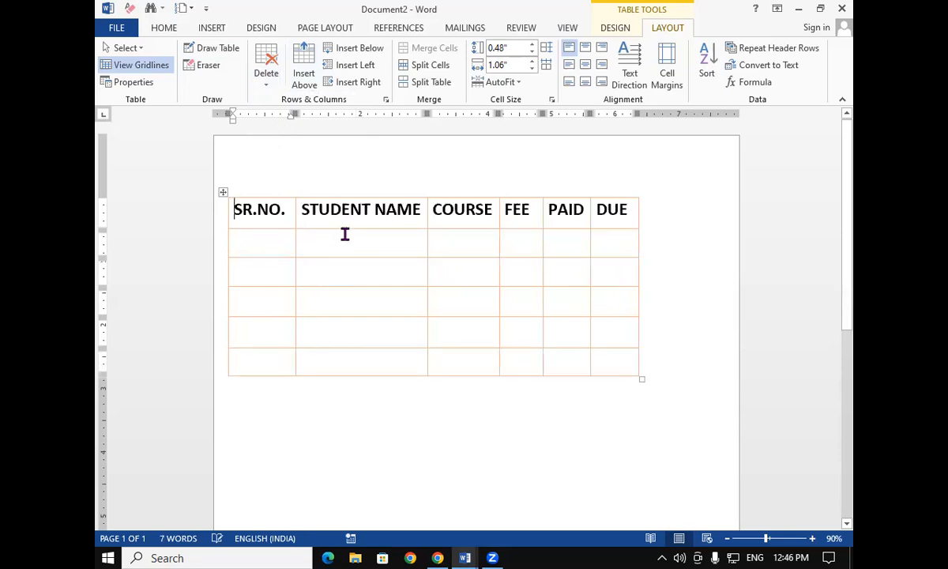
key(ctrl+z)
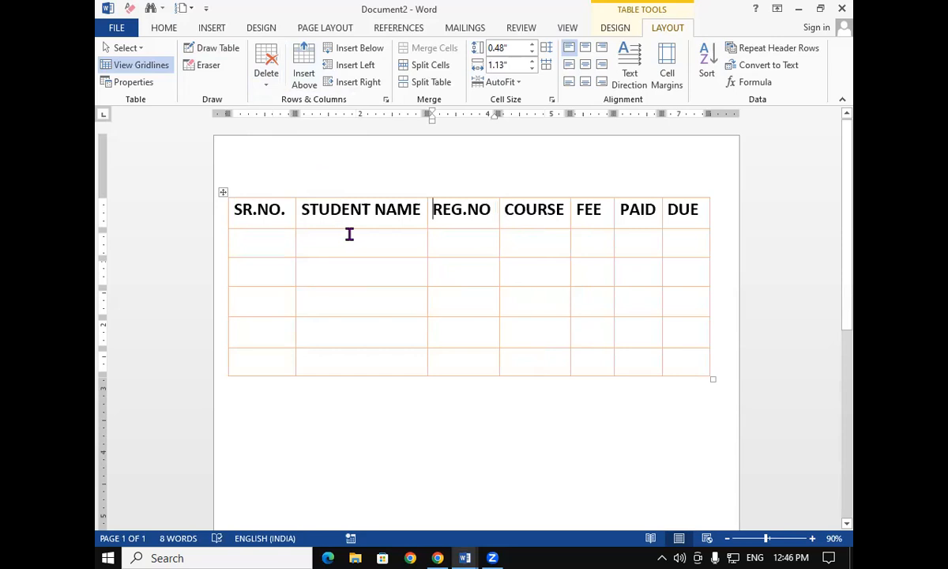
Delete the REG.NO header cell with Shift cells left, then undo it
click(267, 85)
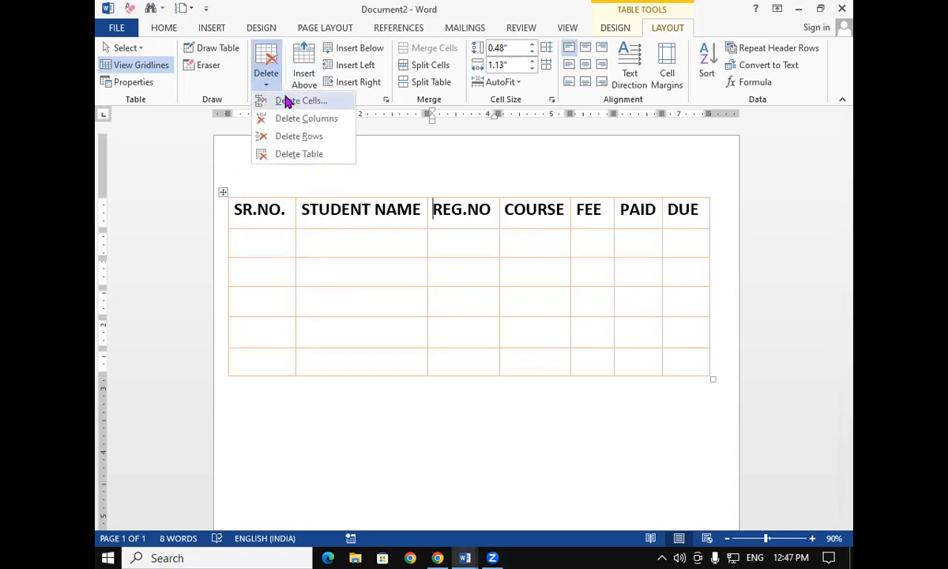
click(288, 101)
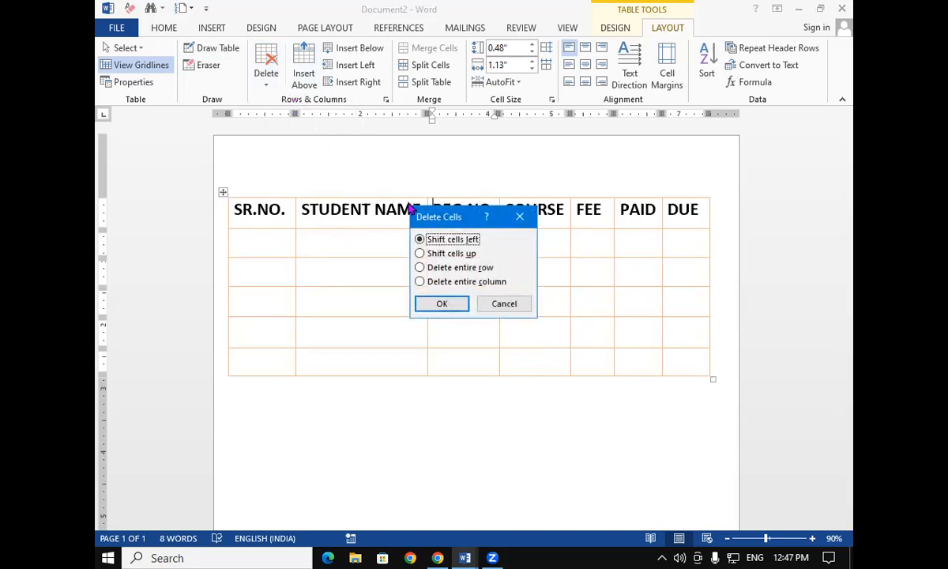
click(442, 305)
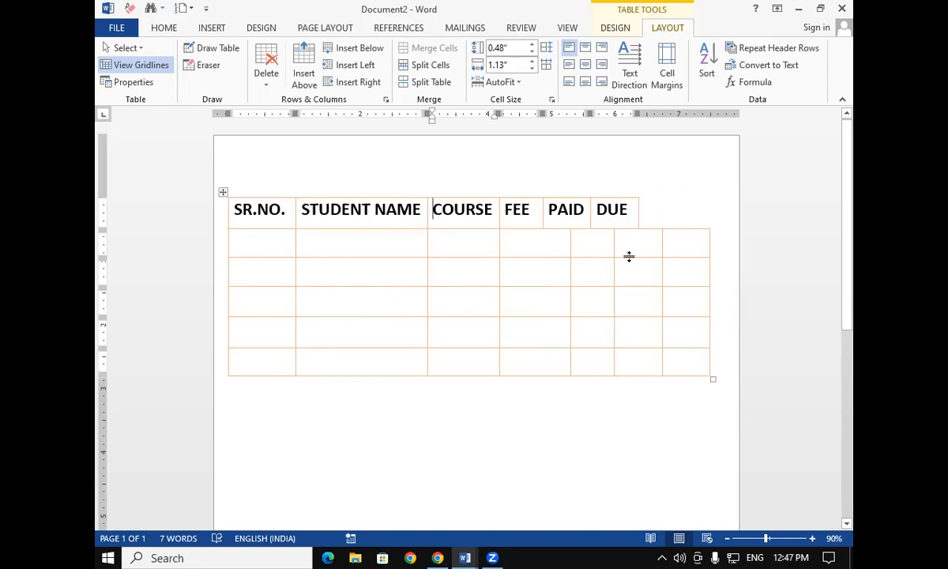
key(ctrl+z)
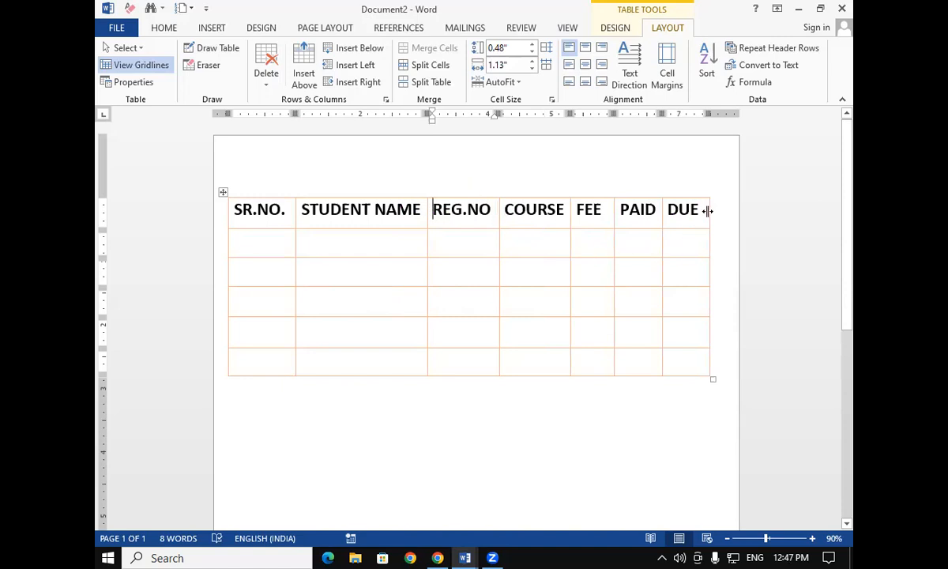
Repeat deleting the REG.NO header cell with cells shifted left and undo the deletion again
click(262, 90)
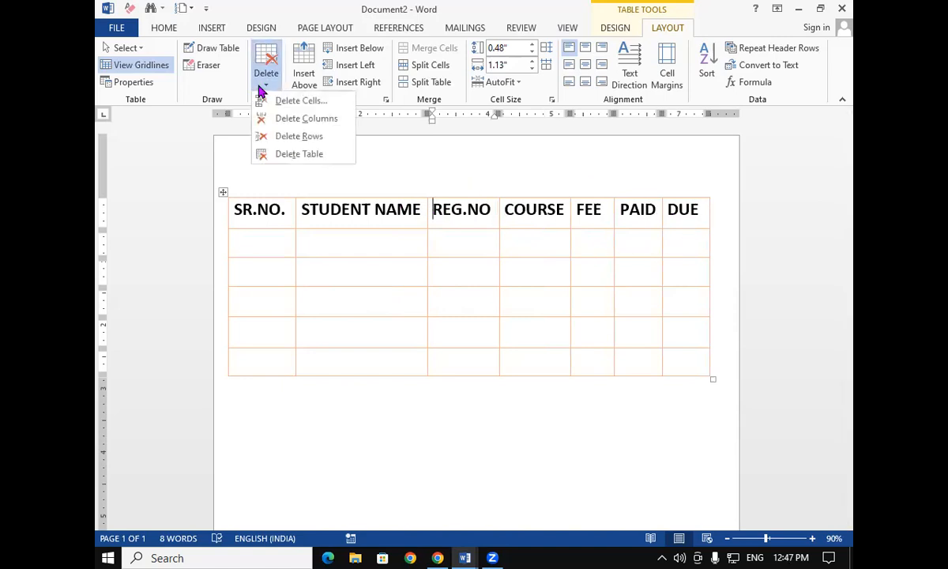
click(283, 101)
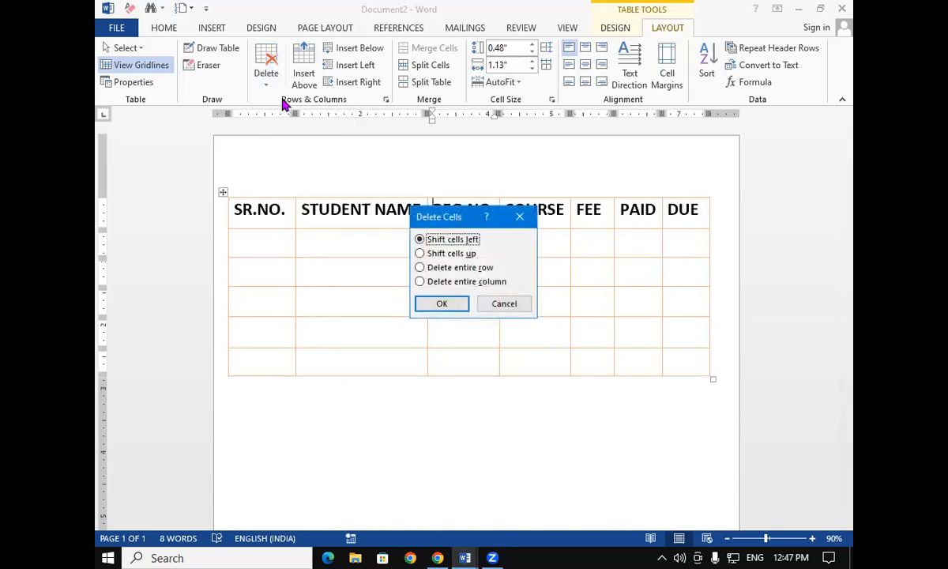
click(441, 305)
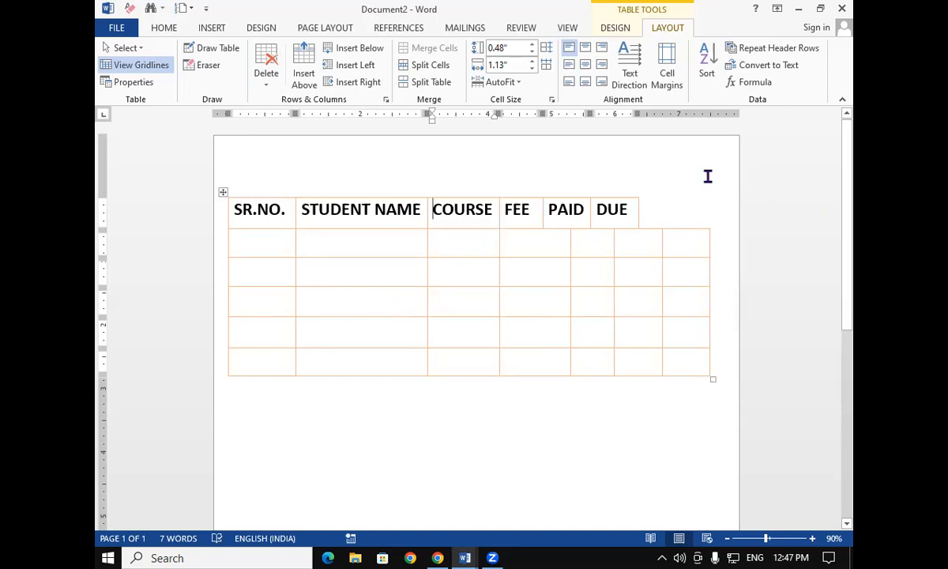
key(ctrl+z)
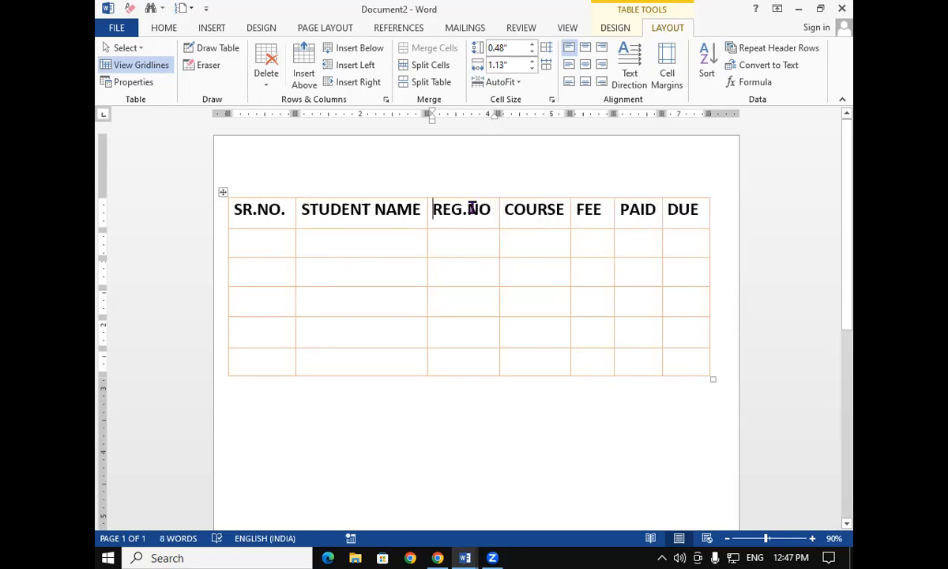
Delete the DUE header cell with Shift cells left, then undo it
click(667, 209)
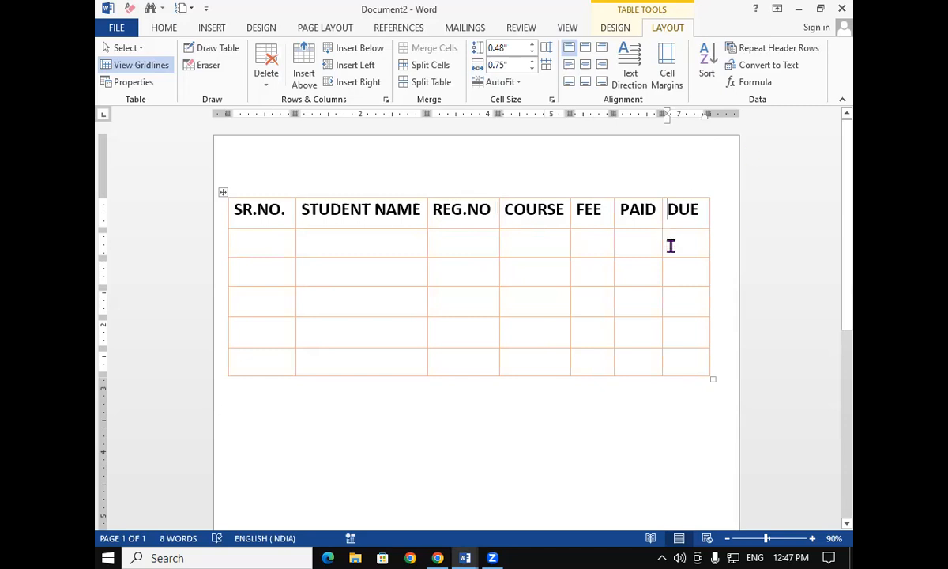
click(275, 84)
click(283, 101)
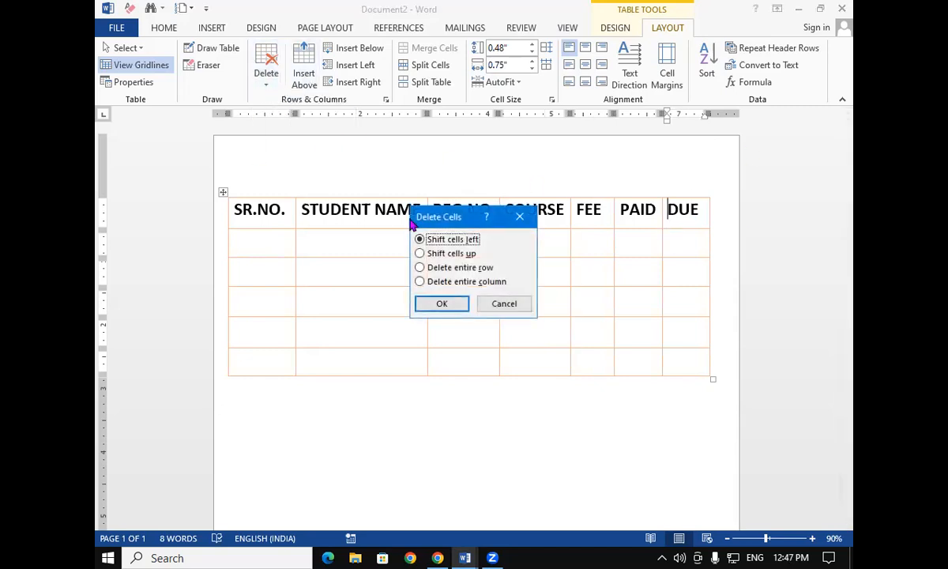
click(442, 307)
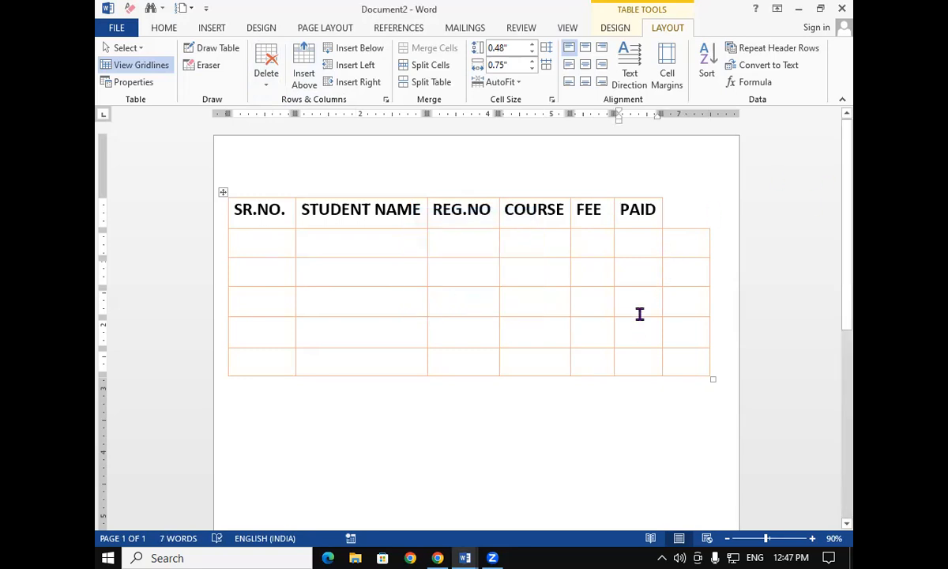
key(ctrl+z)
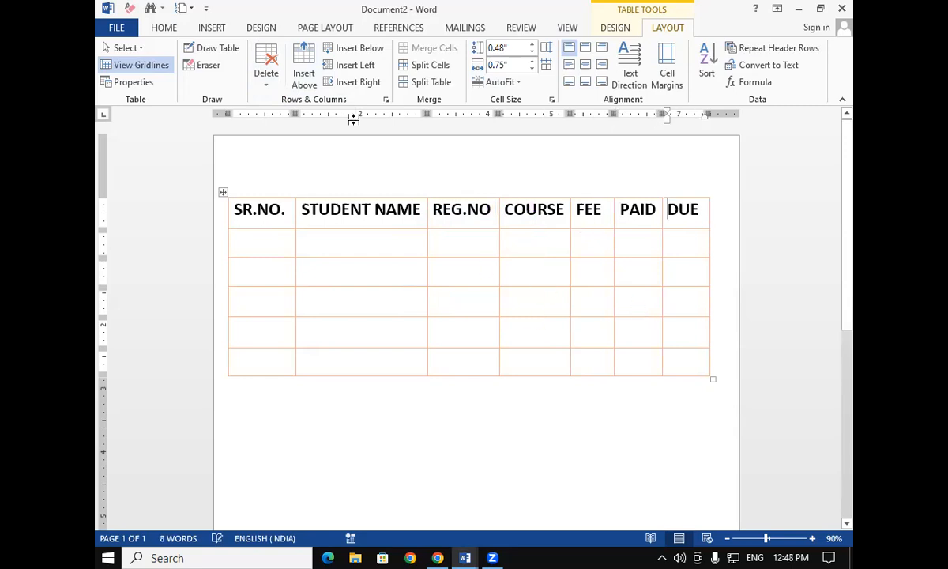
Delete the entire table, undo the deletion and return to the table layout tools
click(266, 77)
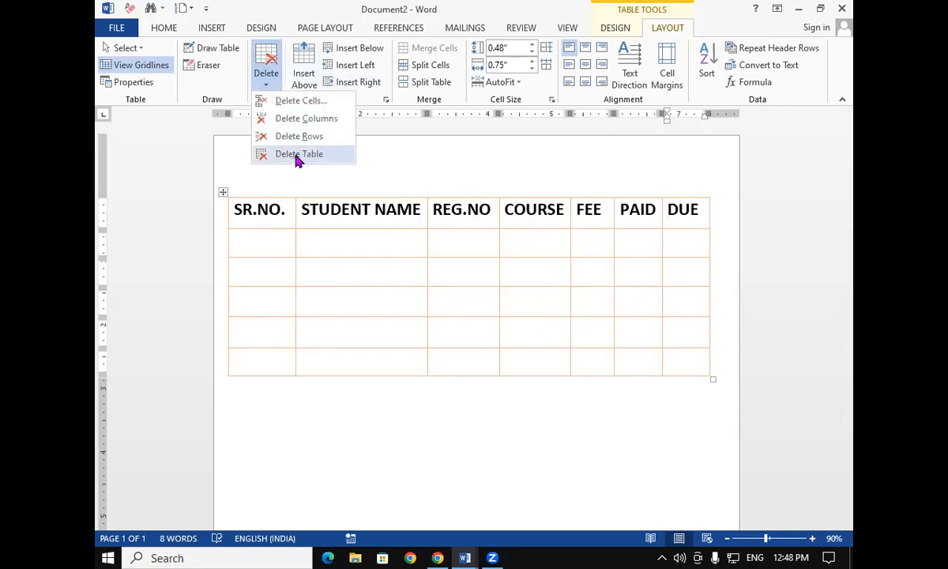
click(273, 156)
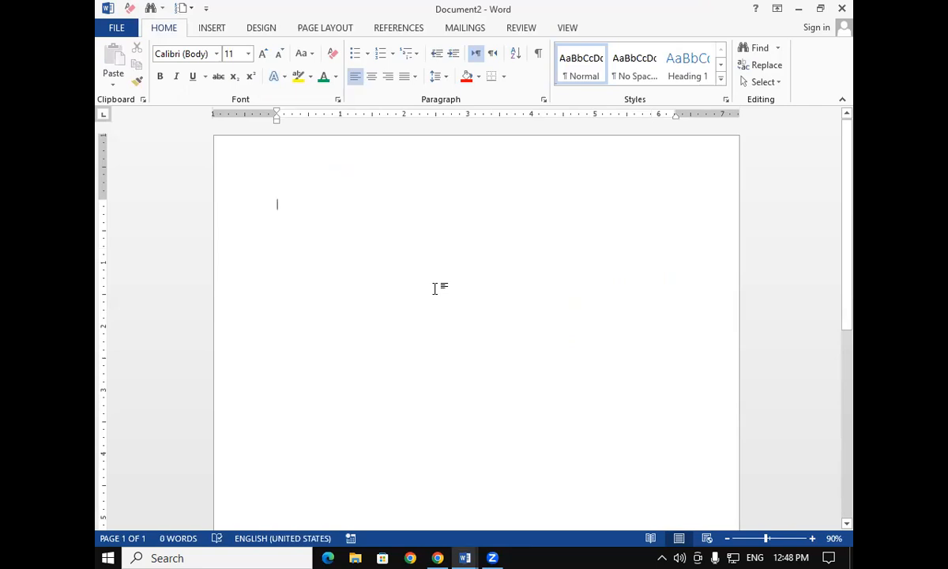
key(ctrl+z)
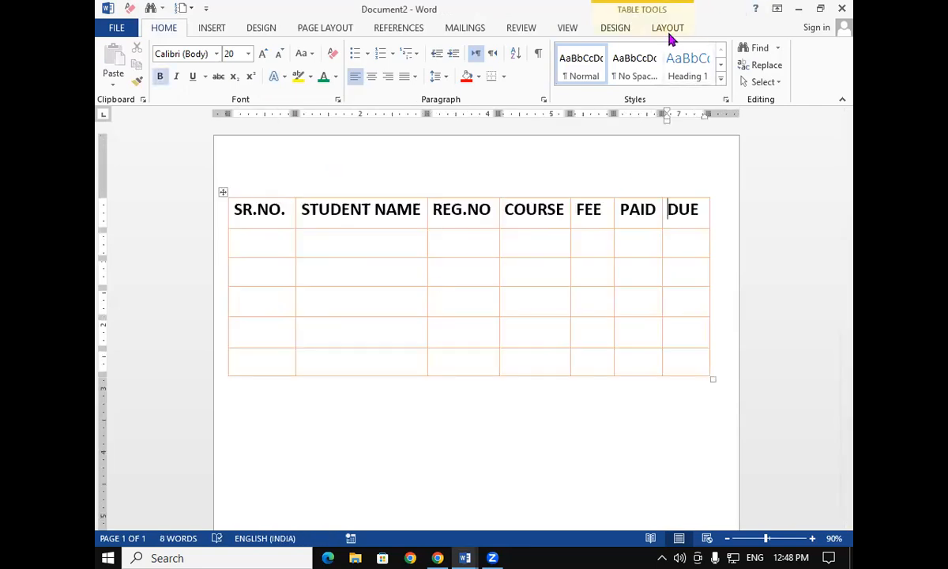
click(667, 30)
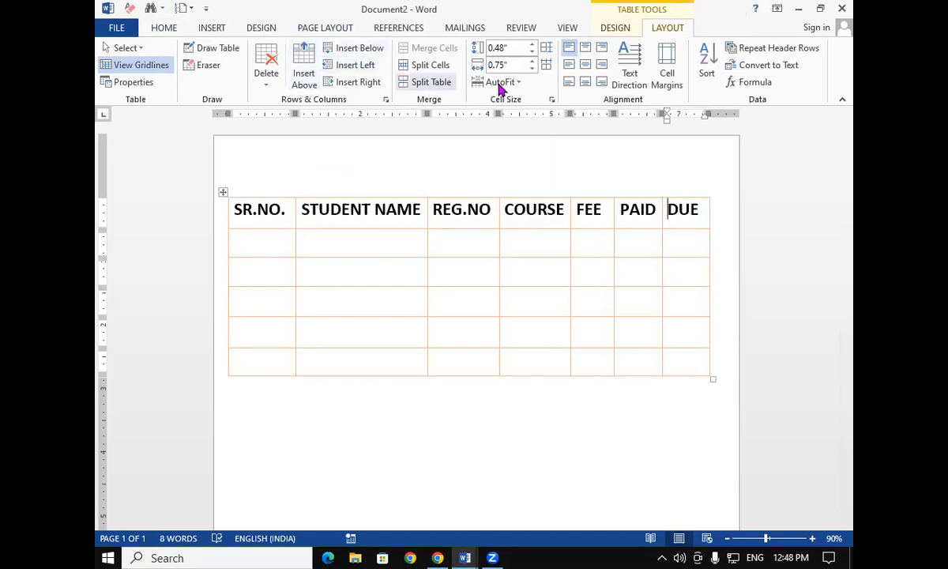